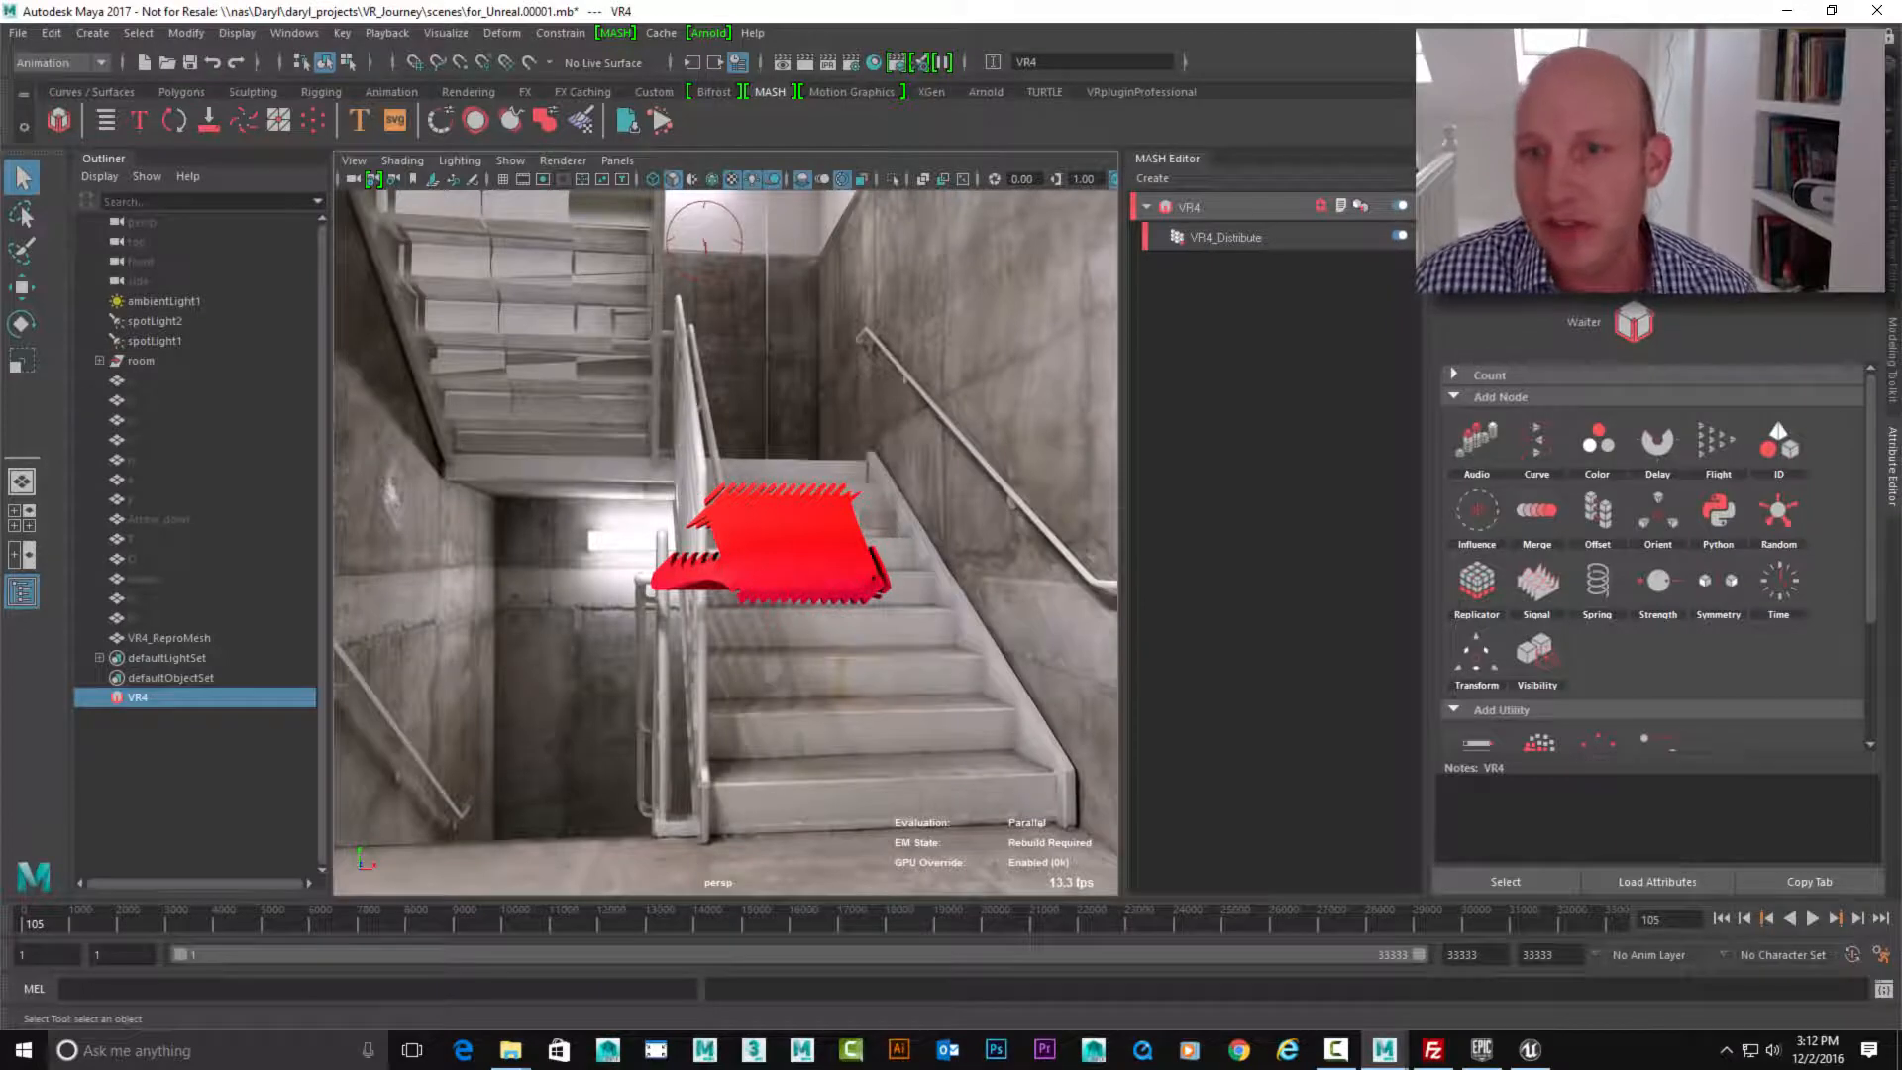
Add an ID node to the VR4 MASH network and set its Distribute node's distribution type to Initial State.
{"action": "left_click", "coordinate": [1188, 207]}
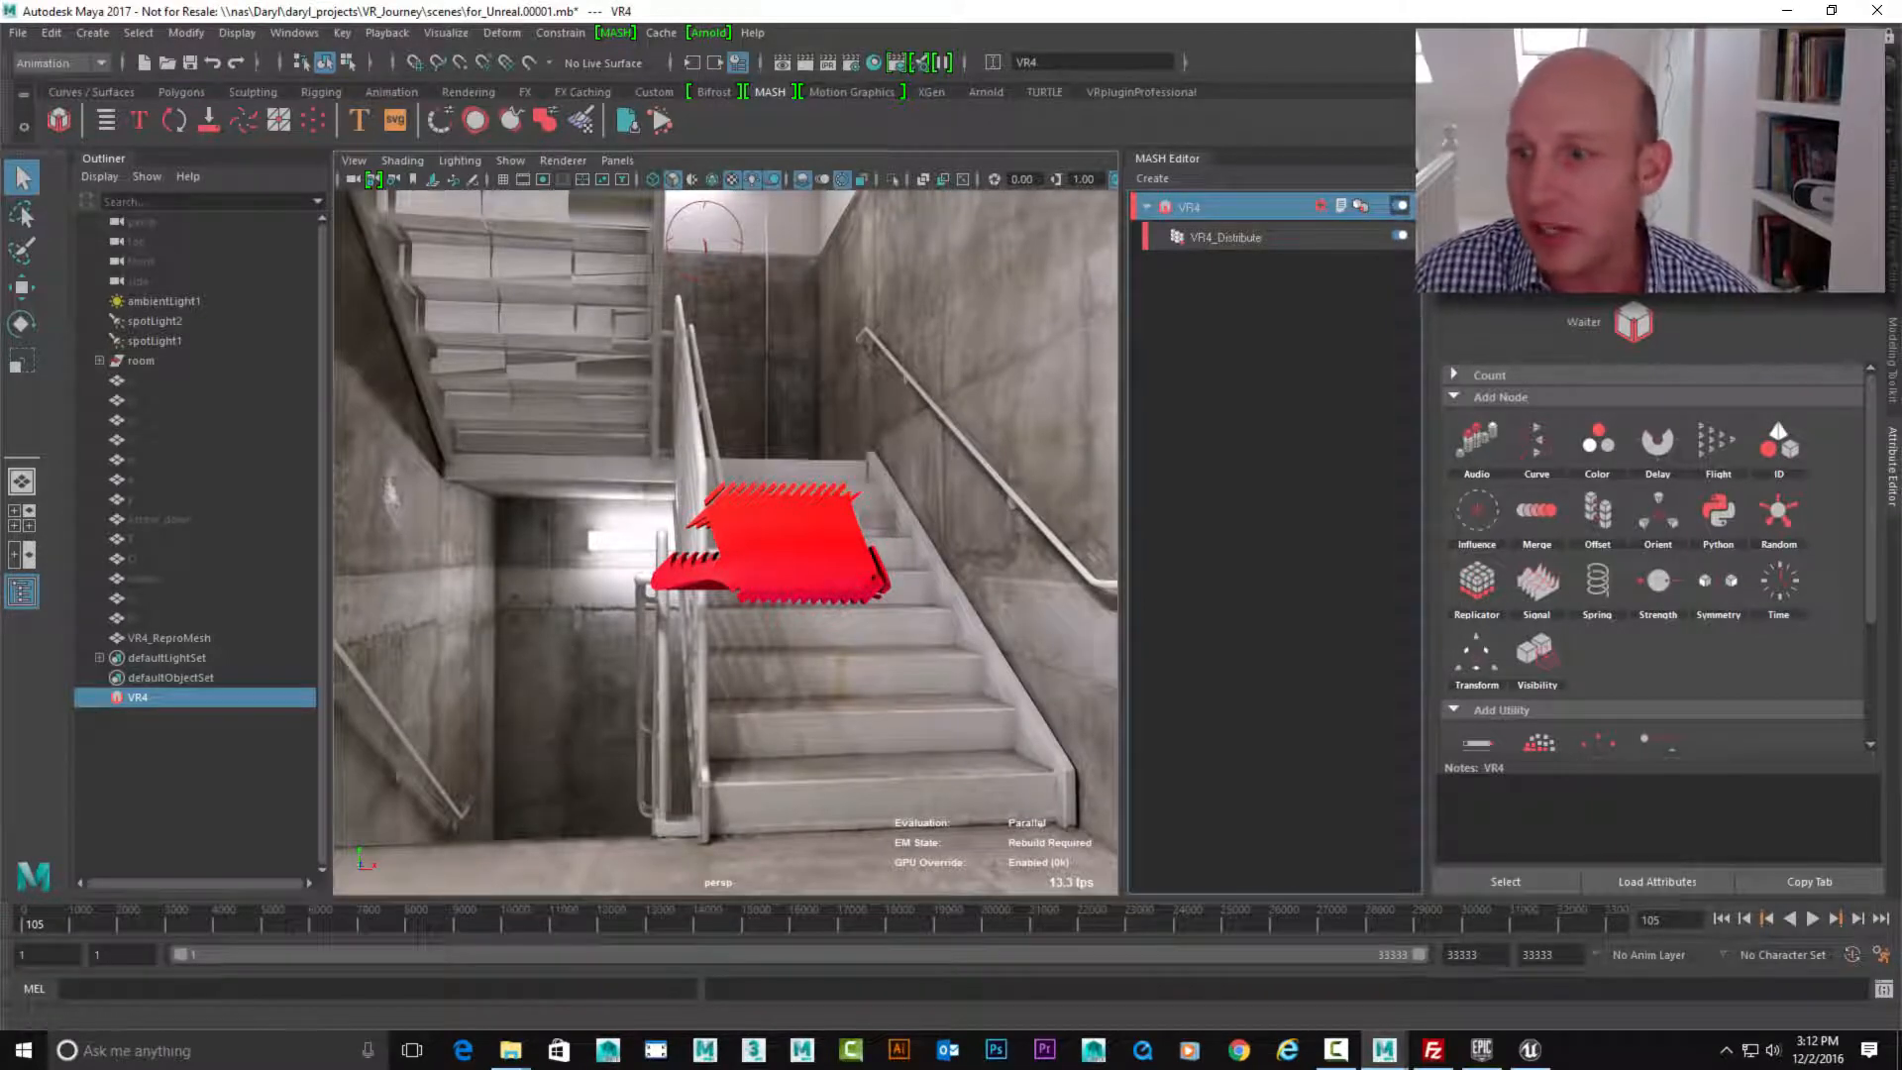
{"action": "left_click", "coordinate": [1778, 436]}
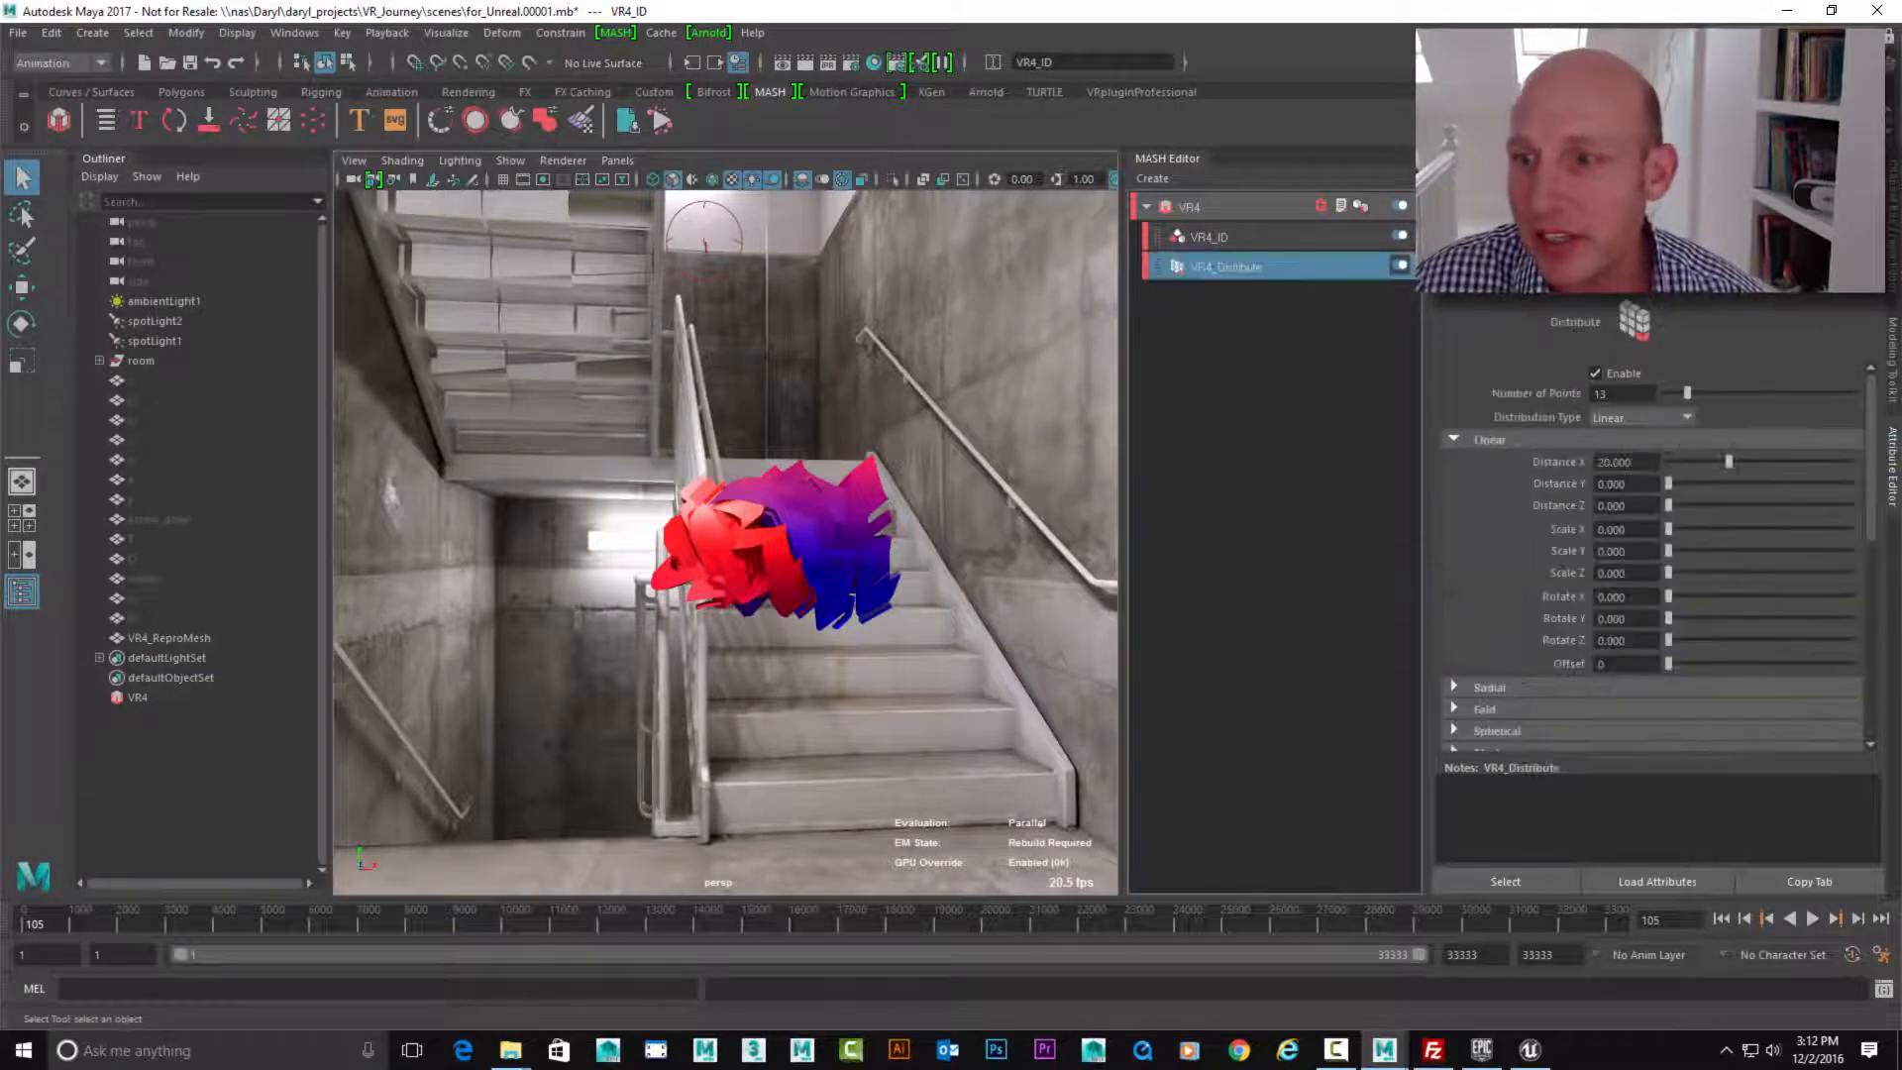
{"action": "left_click_drag", "start_coordinate": [1616, 462], "coordinate": [1886, 463], "text": "ctrl"}
{"action": "left_click", "coordinate": [1641, 417]}
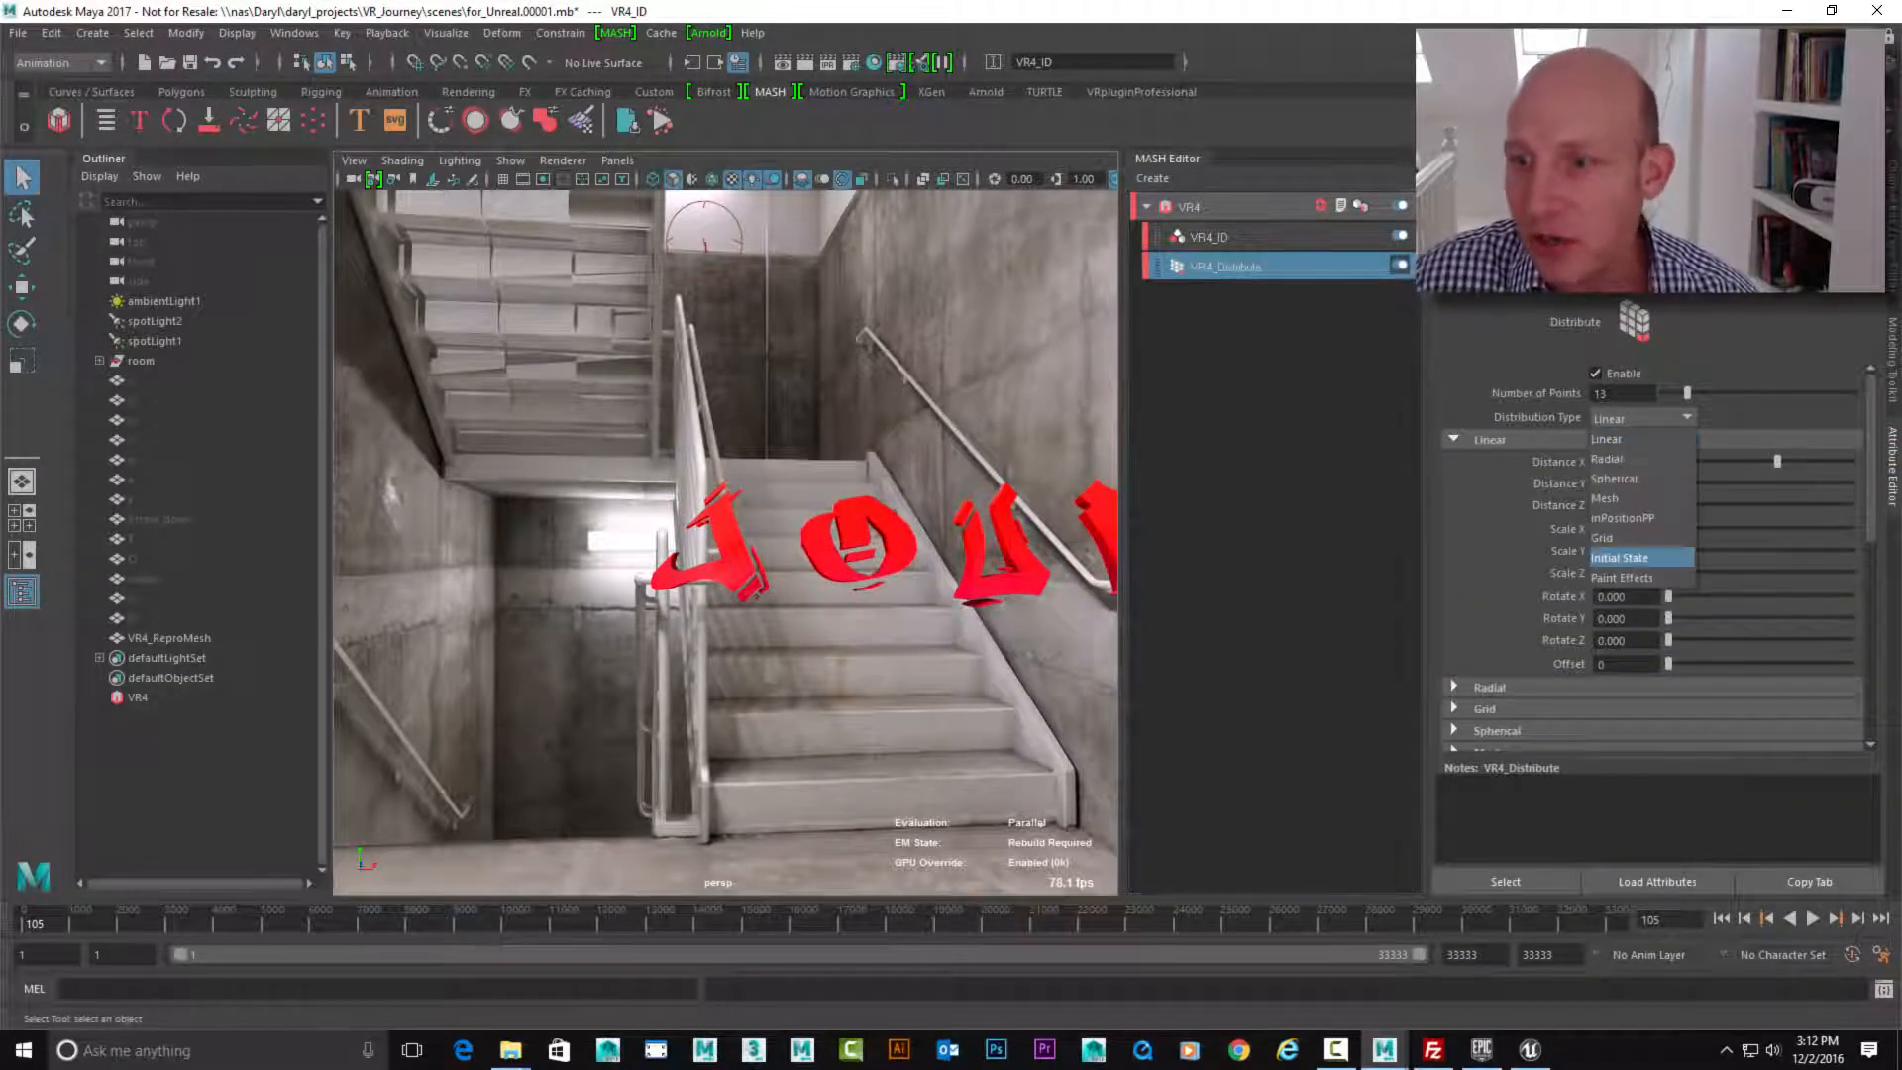
{"action": "left_click", "coordinate": [1640, 557]}
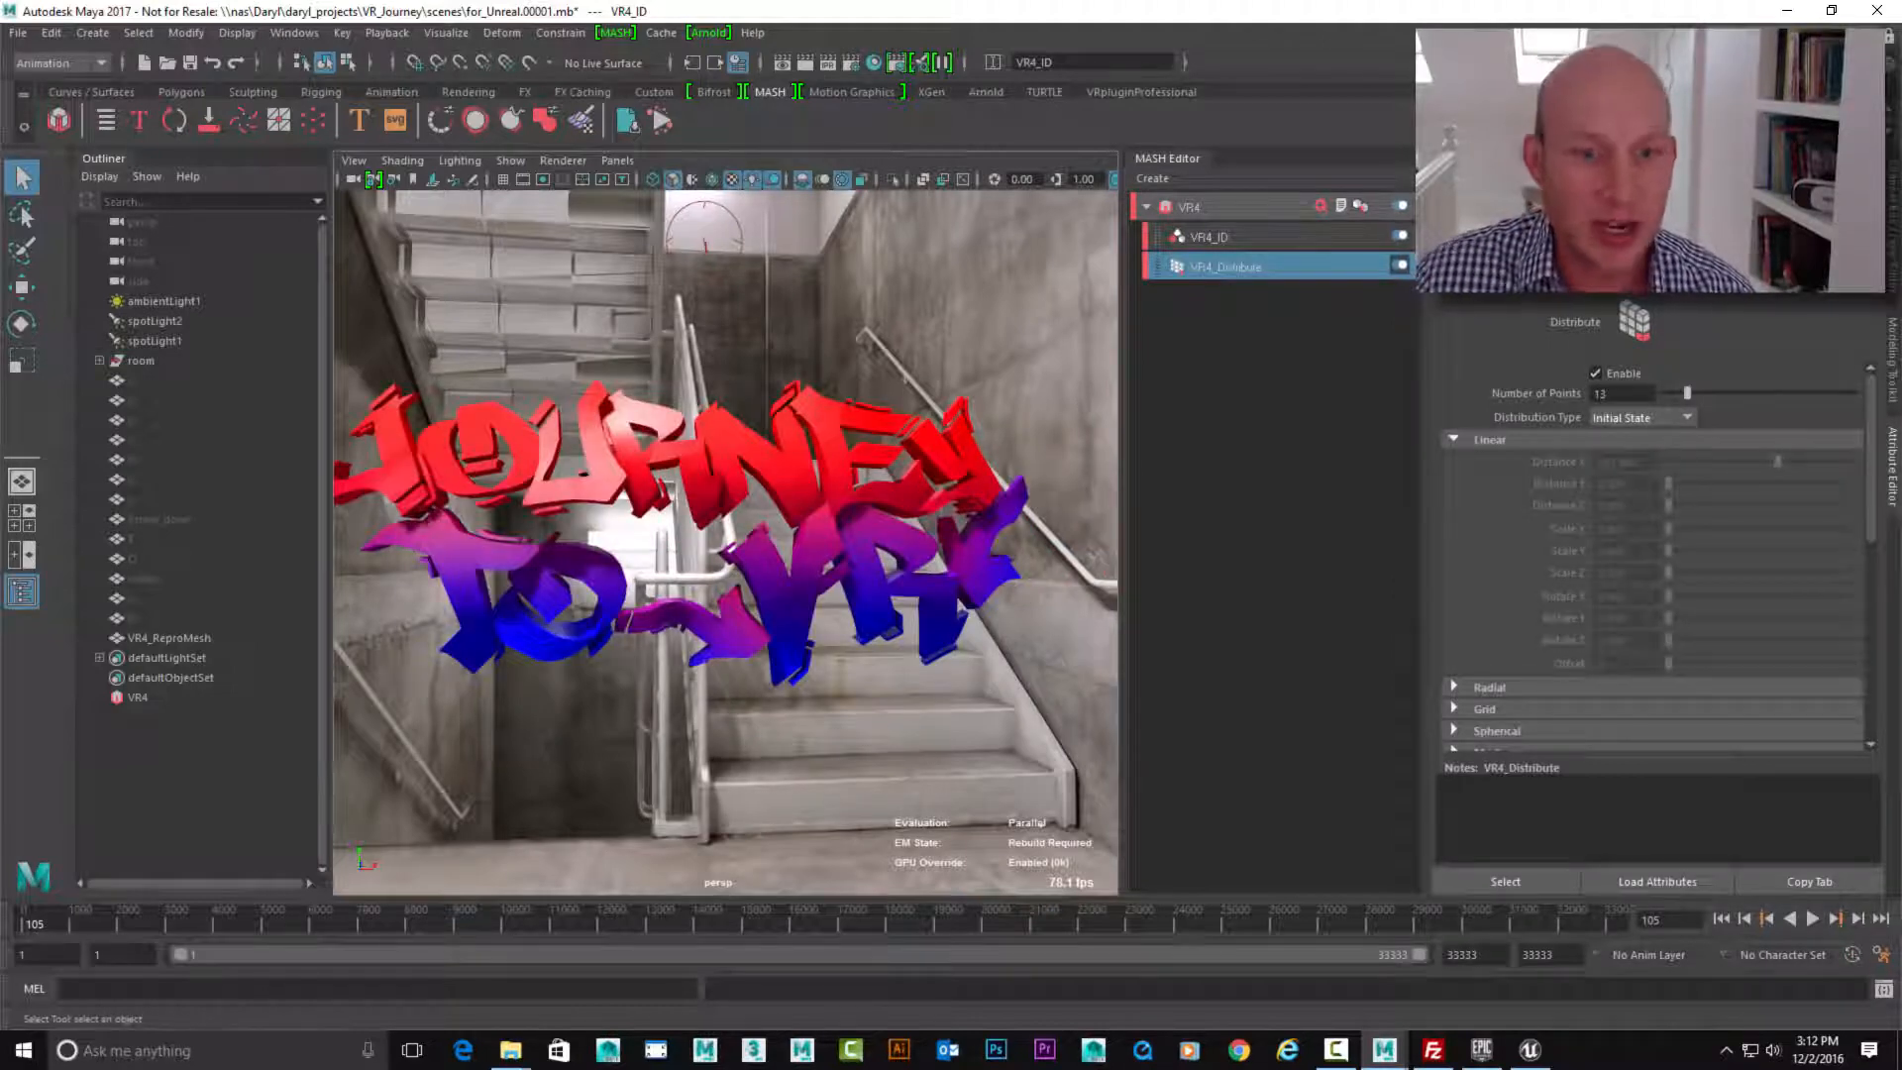
{"action": "scroll", "coordinate": [726, 540], "scroll_direction": "up", "scroll_amount": 3}
{"action": "right_click_drag", "start_coordinate": [713, 615], "coordinate": [666, 626], "text": "alt"}
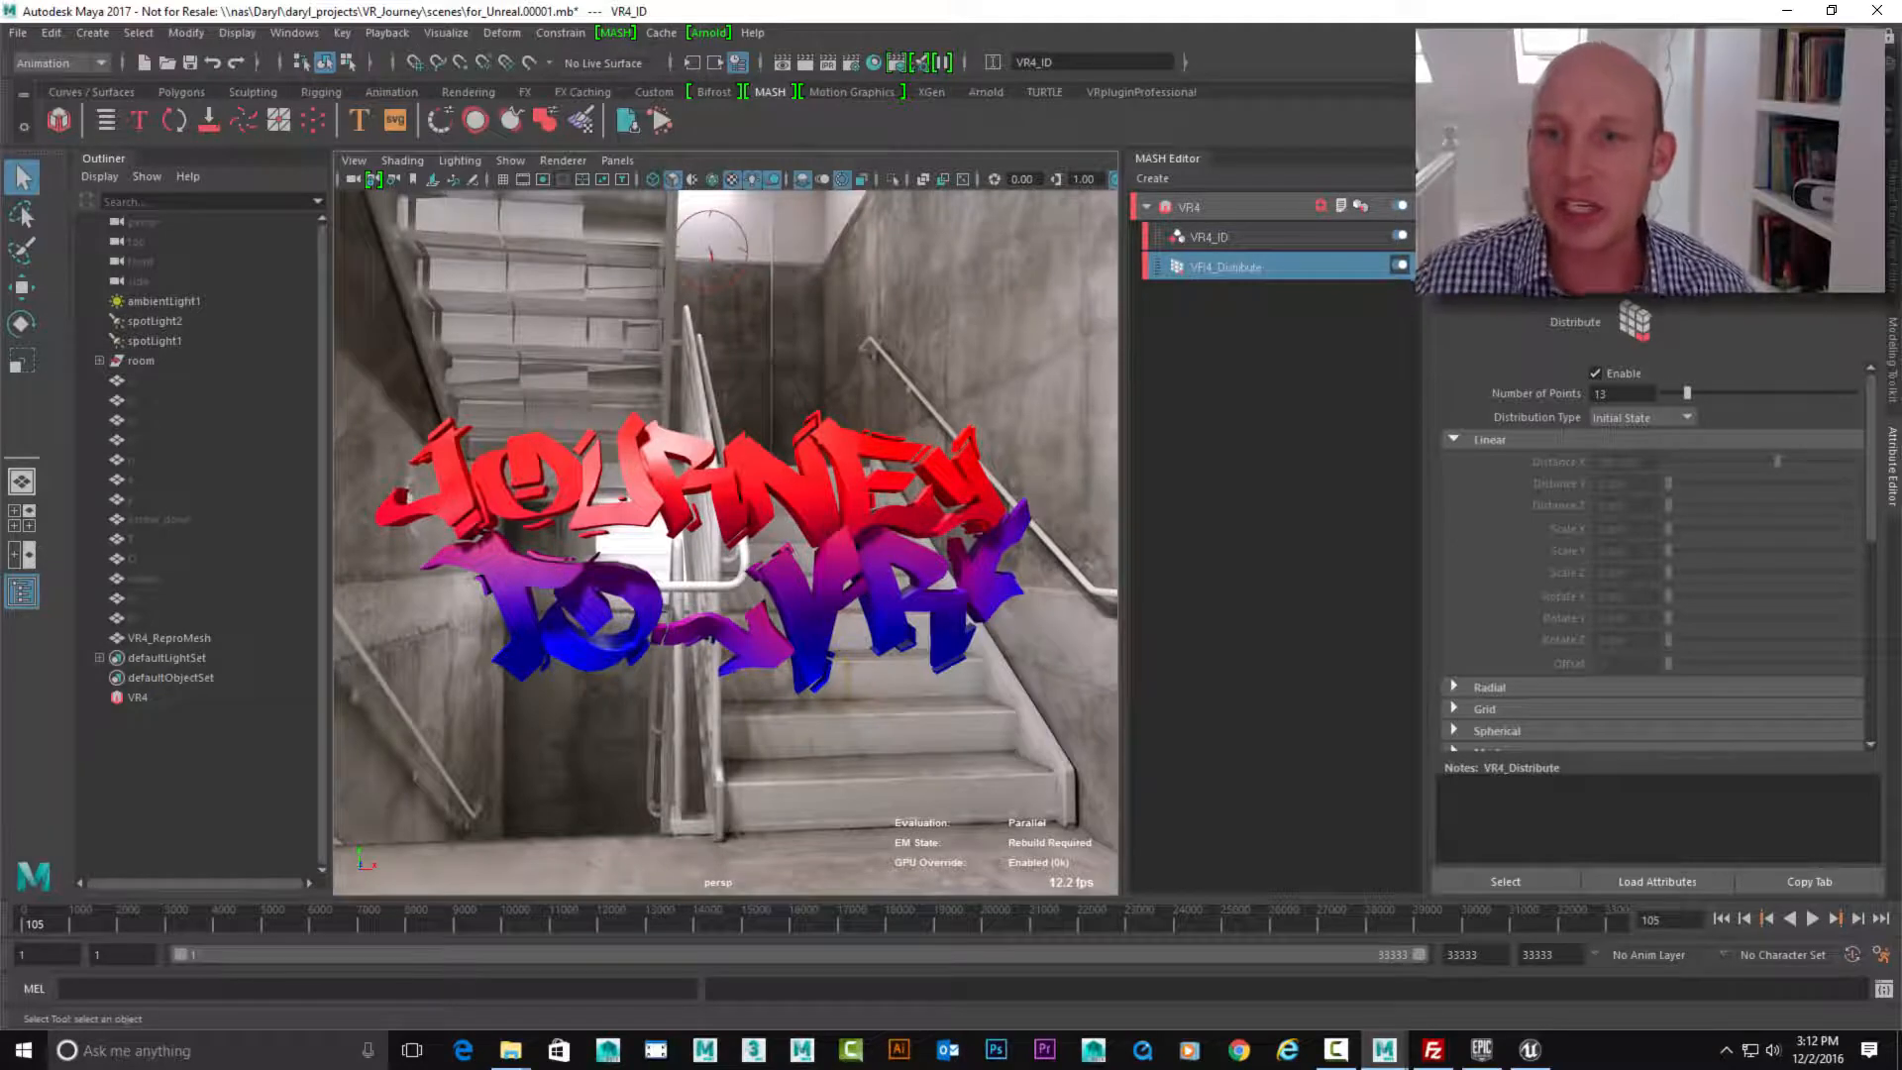
Add a Signal node to the VR4 network and, during playback, set its position to X 7.198, Y 9.396 and Z 9.066.
{"action": "left_click", "coordinate": [1190, 207]}
{"action": "left_click", "coordinate": [1541, 588]}
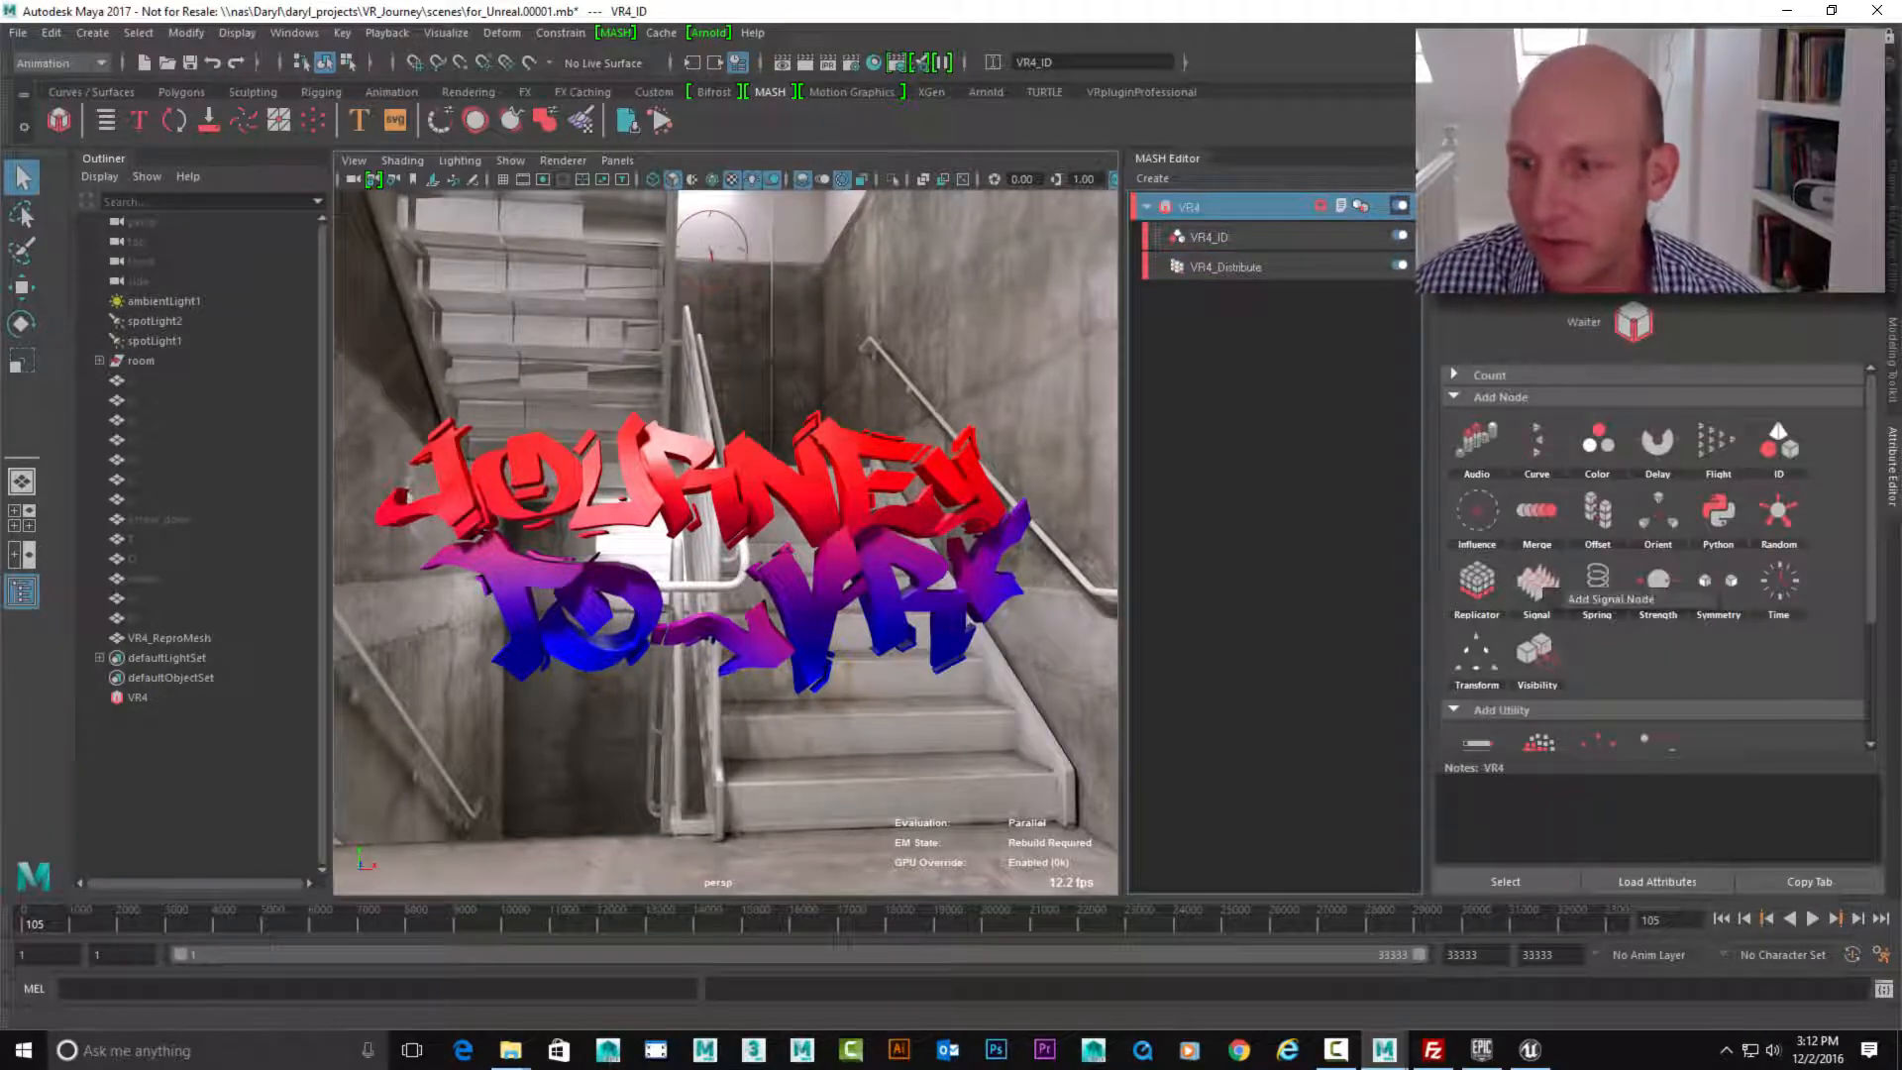
{"action": "left_click", "coordinate": [1611, 599]}
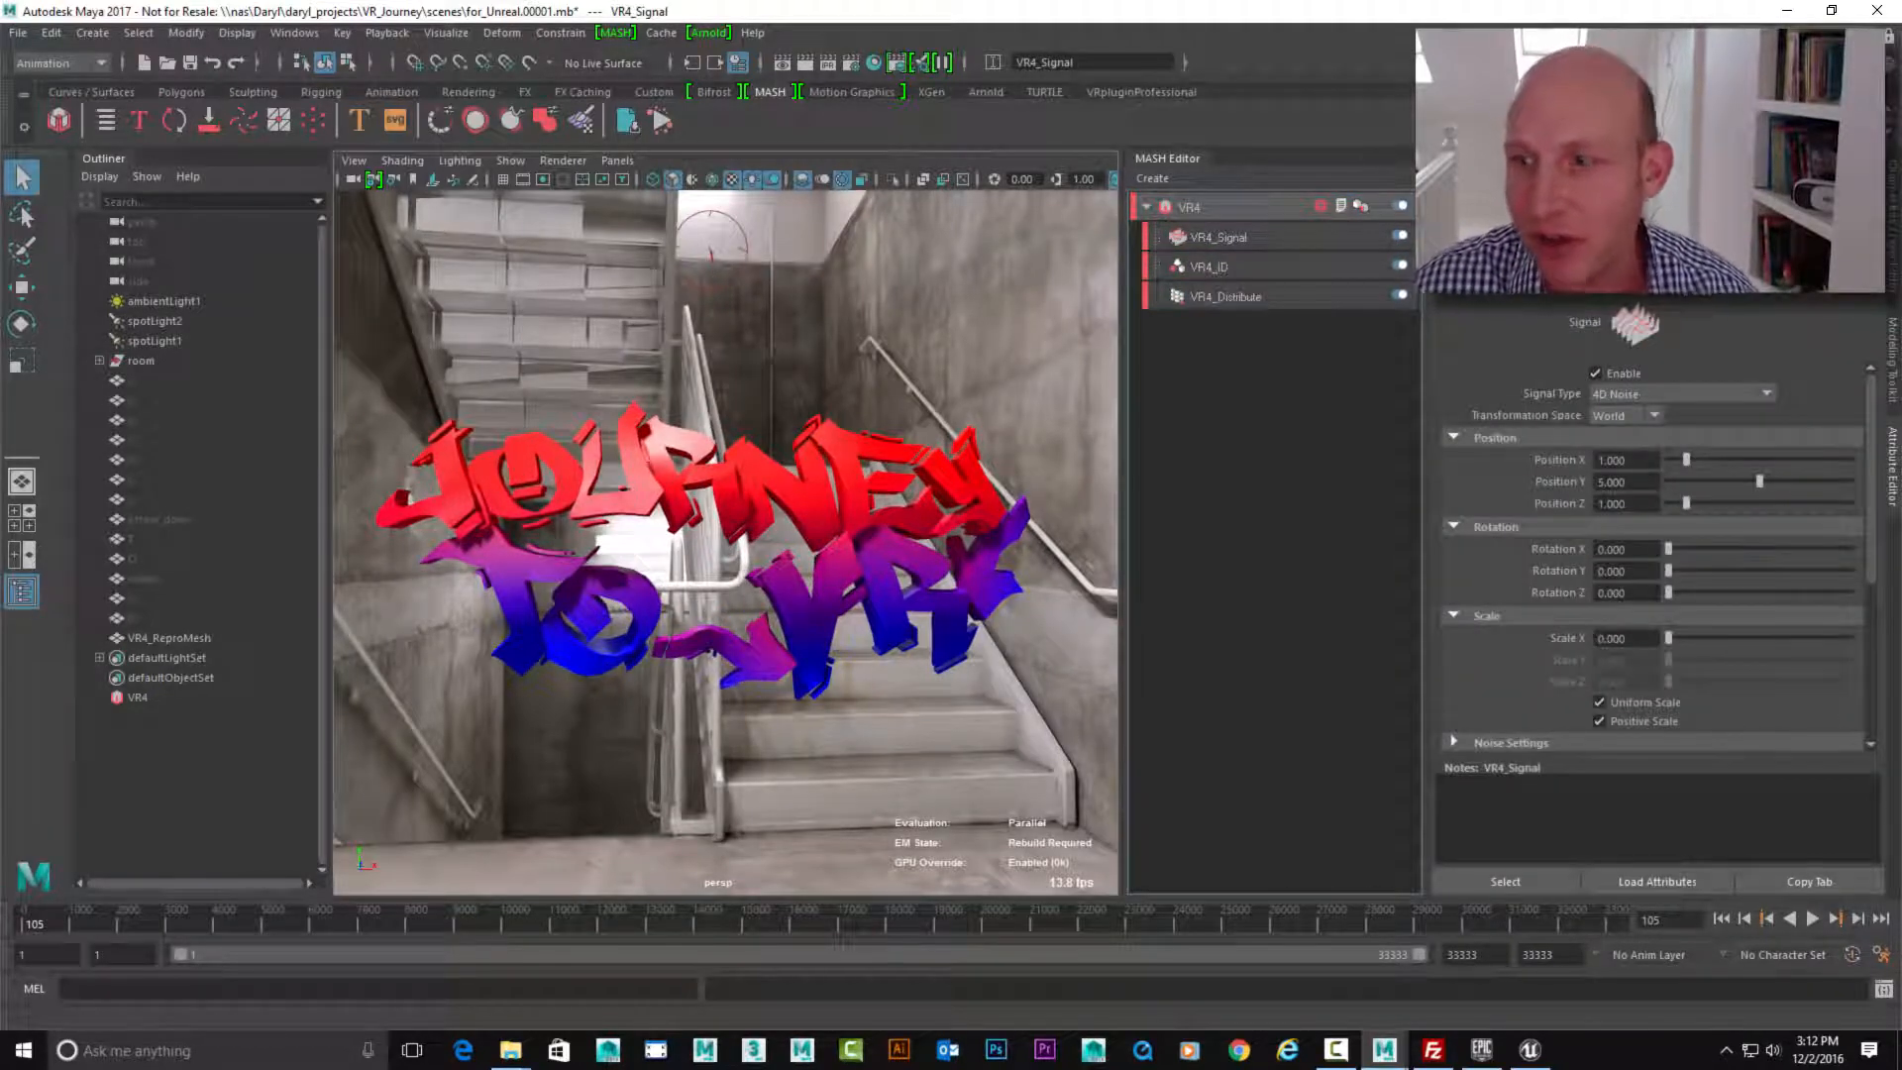
{"action": "left_click", "coordinate": [1811, 918]}
{"action": "left_click_drag", "start_coordinate": [1685, 460], "coordinate": [1838, 482]}
{"action": "left_click_drag", "start_coordinate": [1686, 503], "coordinate": [1833, 503]}
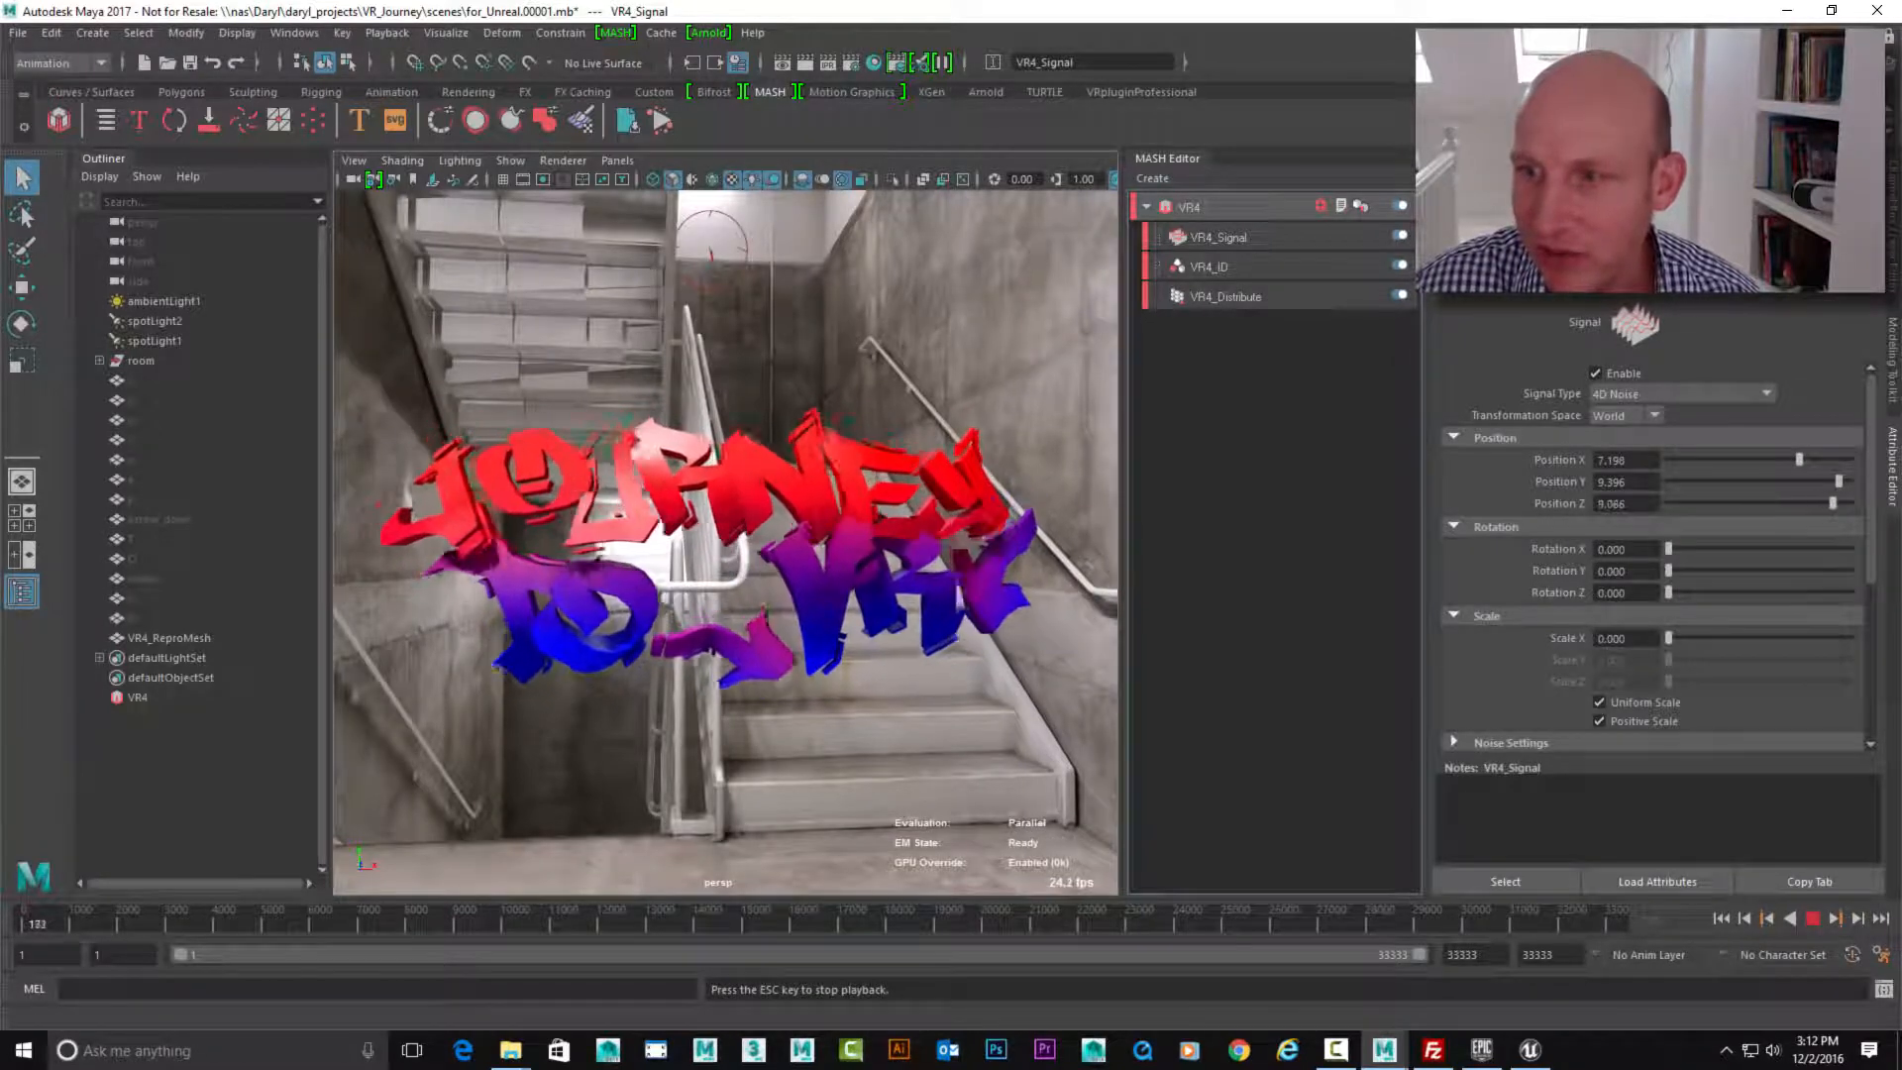
Set the Signal node's rotation to X 49.451, Y 44.505, Z 40.549 and scale to 0.495, ending with playback stopped at the first frame.
{"action": "left_click_drag", "start_coordinate": [1668, 548], "coordinate": [1677, 638]}
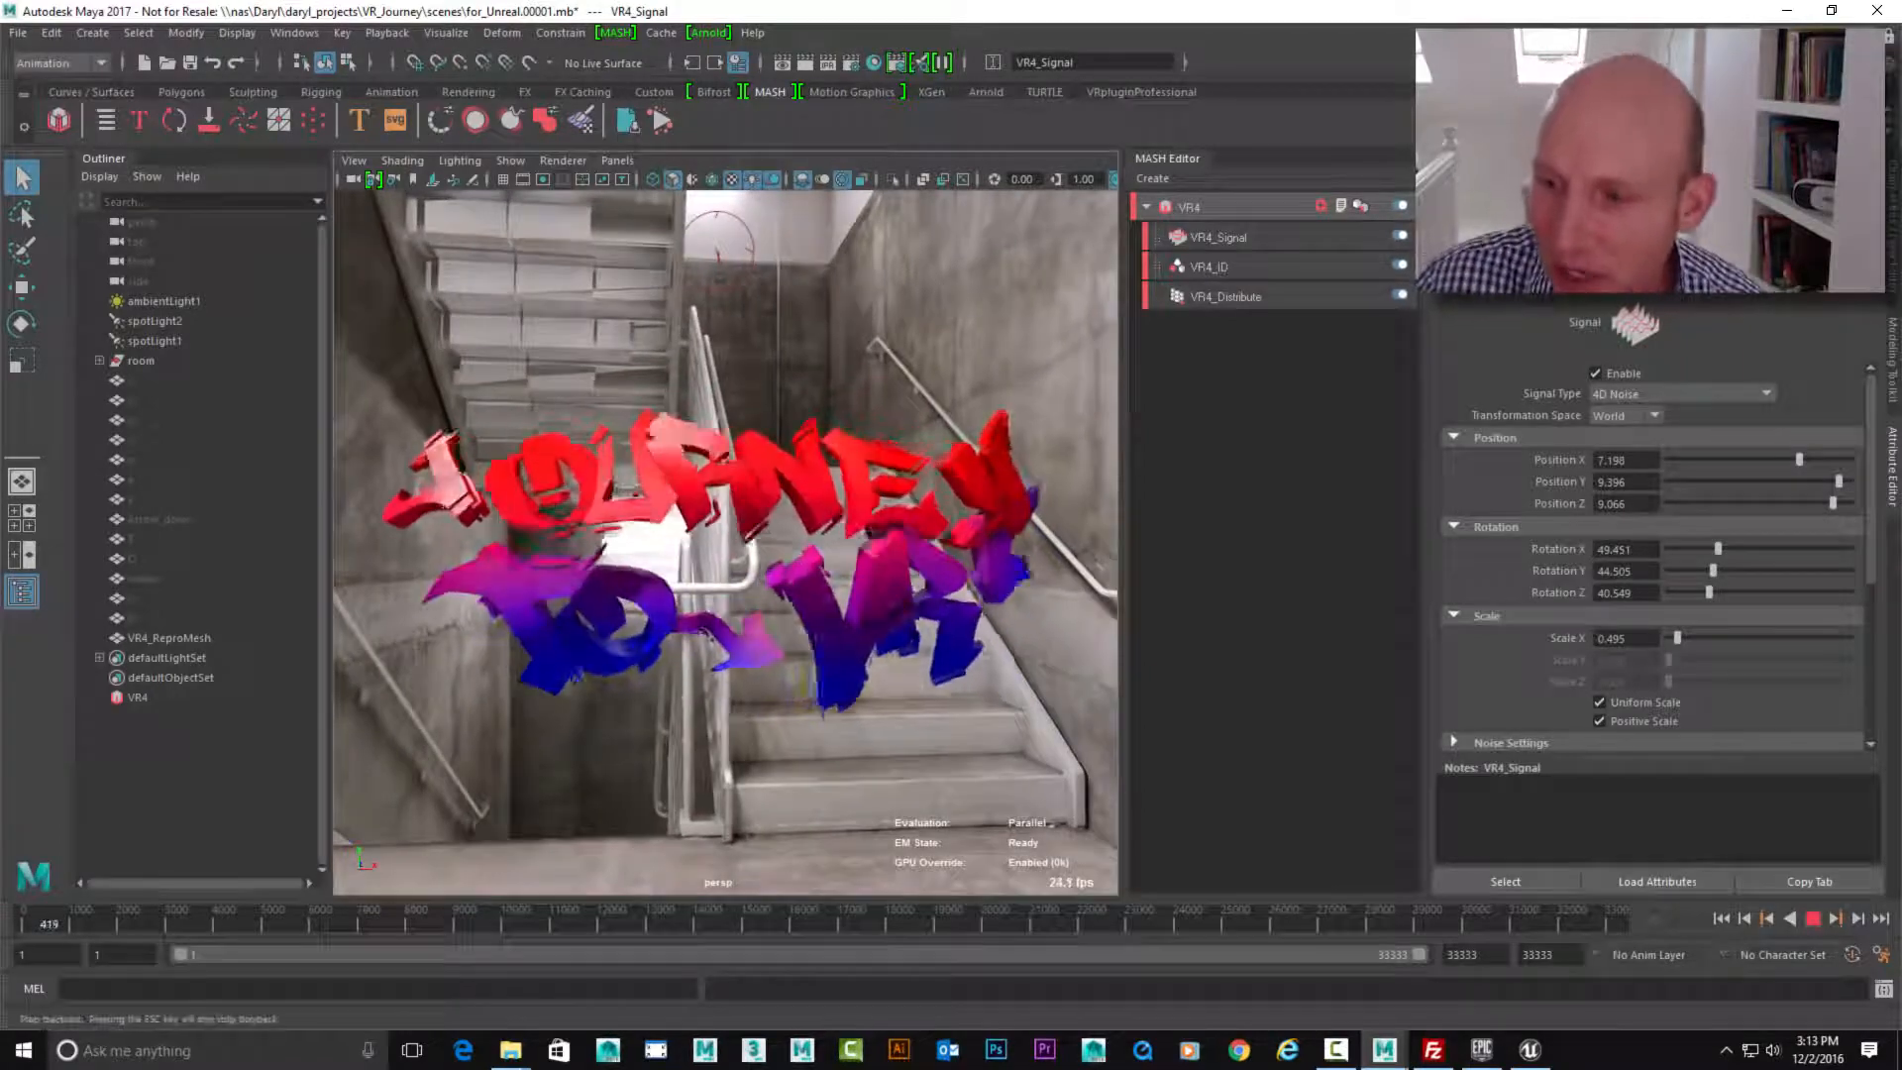
{"action": "key", "text": "Escape"}
{"action": "left_click", "coordinate": [1721, 918]}
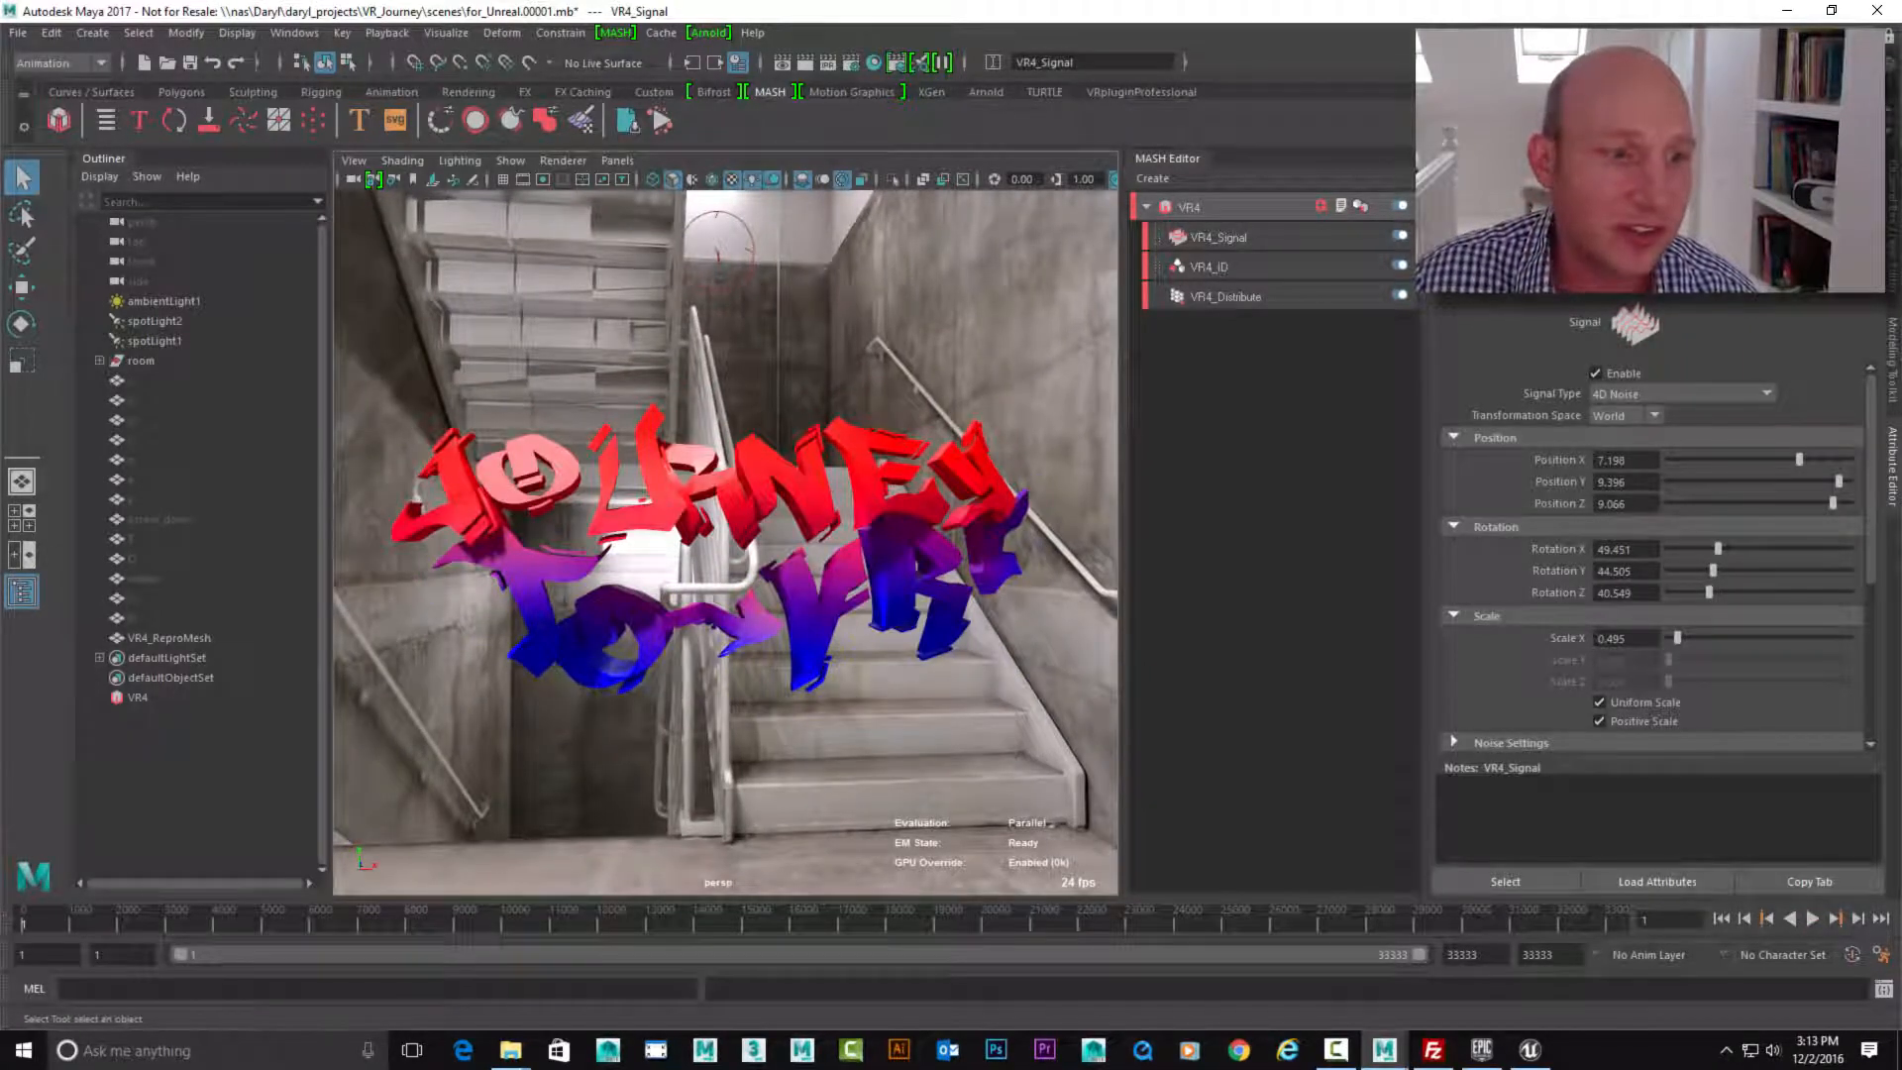
Export VR4_ReproMesh as an Alembic cache for frames 1 to 100, overwriting fun.abc in the Tester project's Import folder.
{"action": "left_click", "coordinate": [168, 638]}
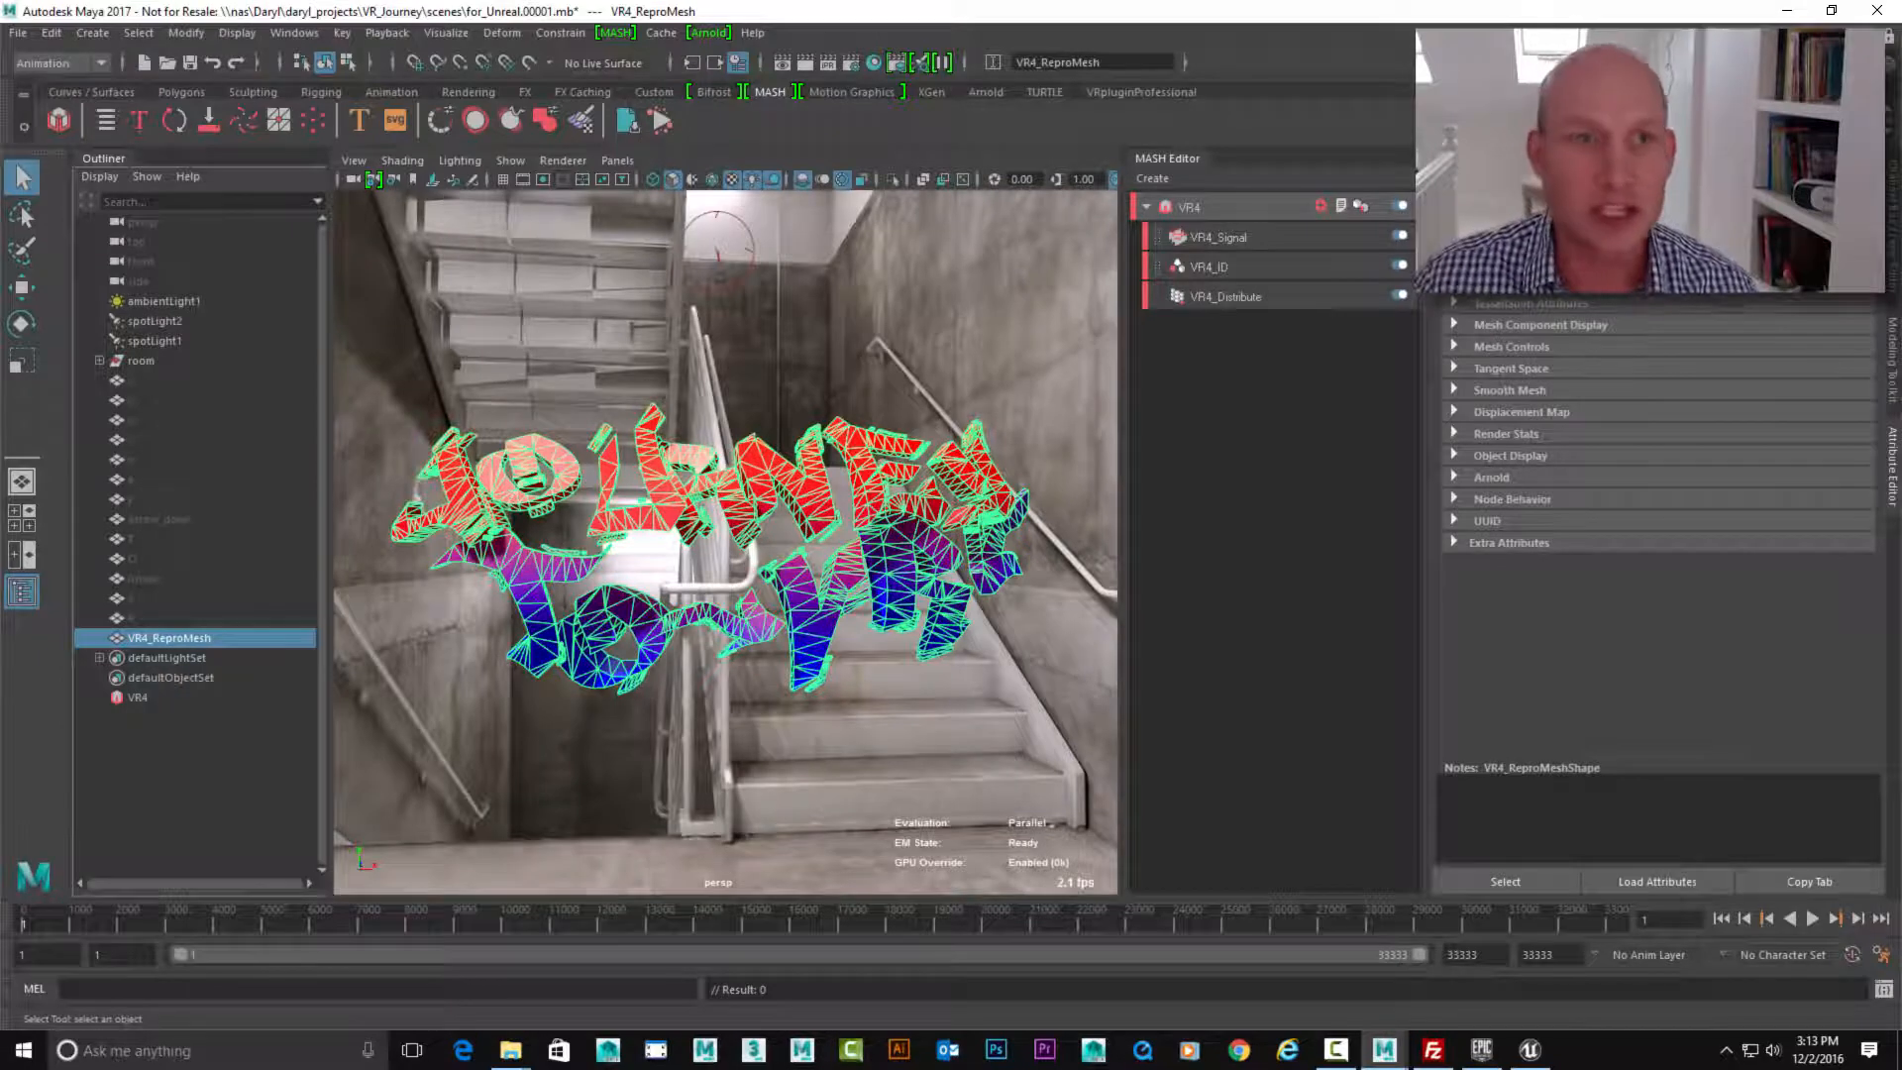
{"action": "left_click", "coordinate": [660, 32]}
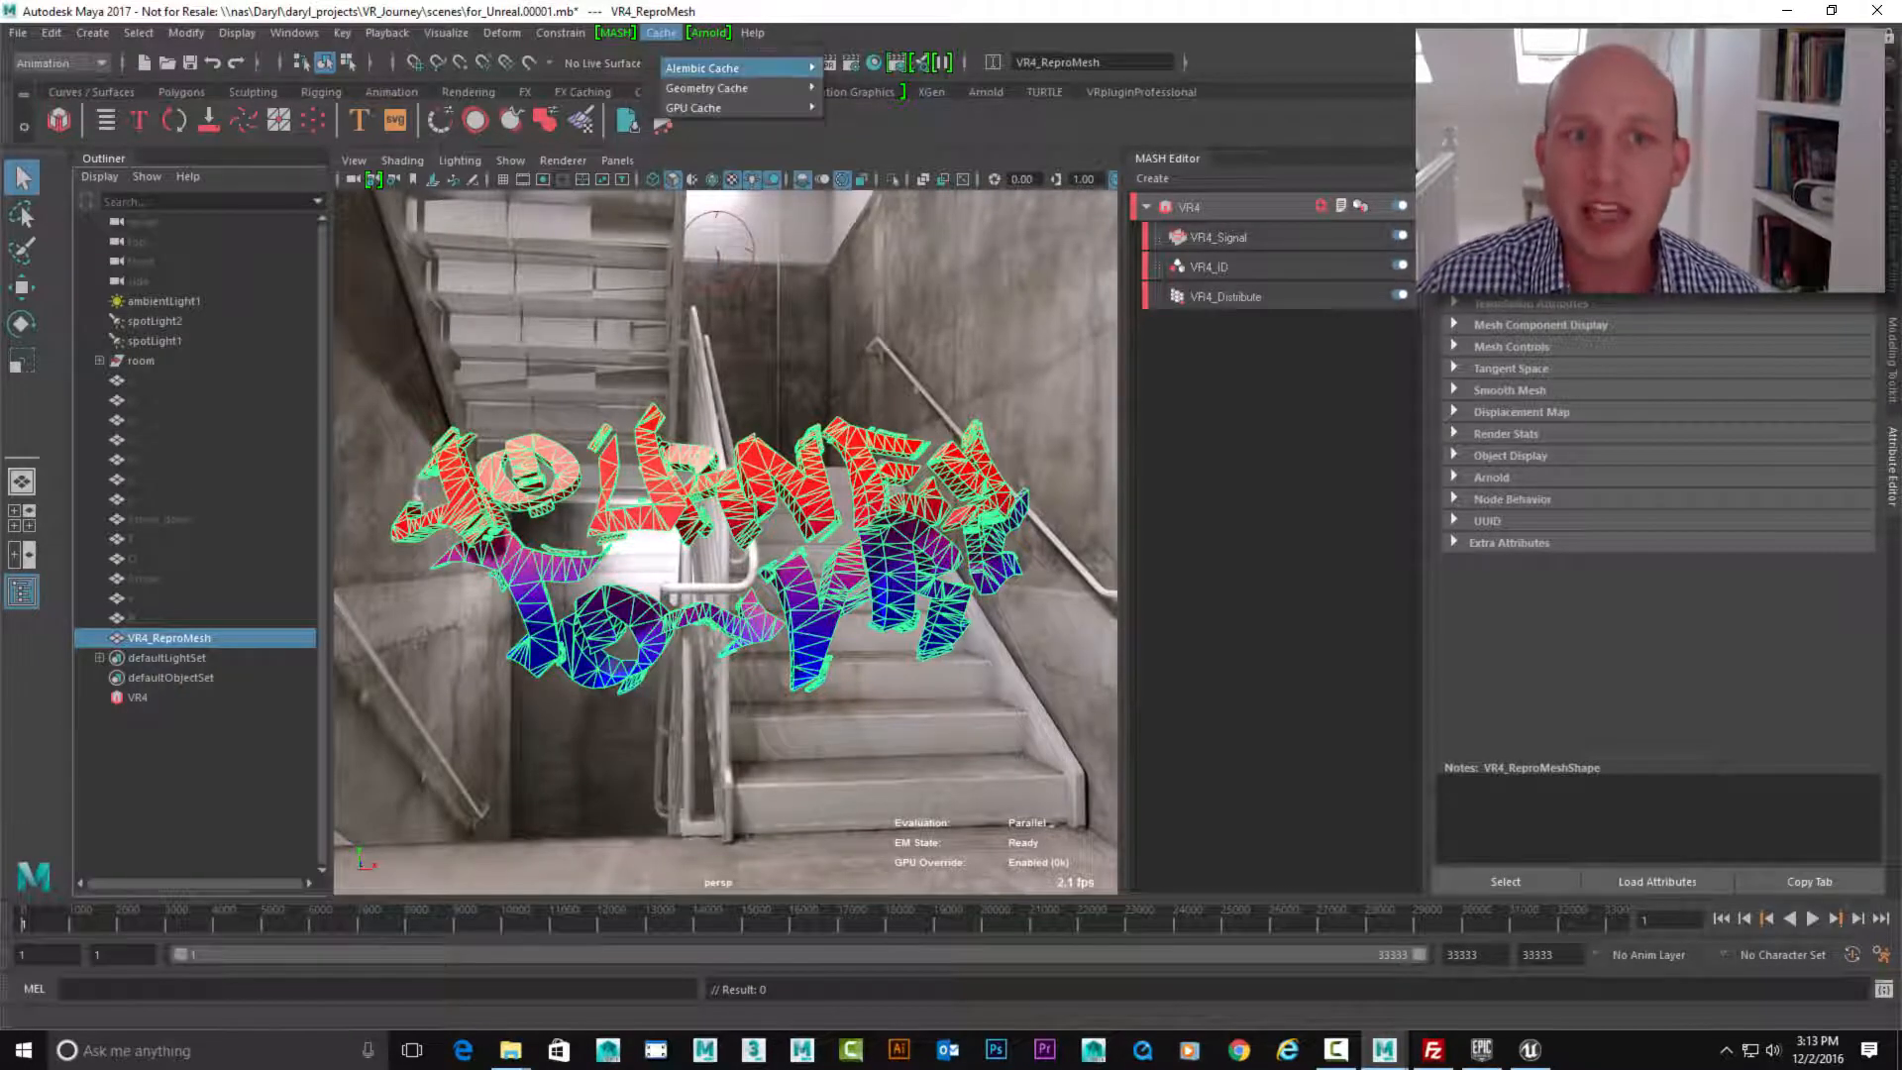
{"action": "mouse_move", "coordinate": [713, 67]}
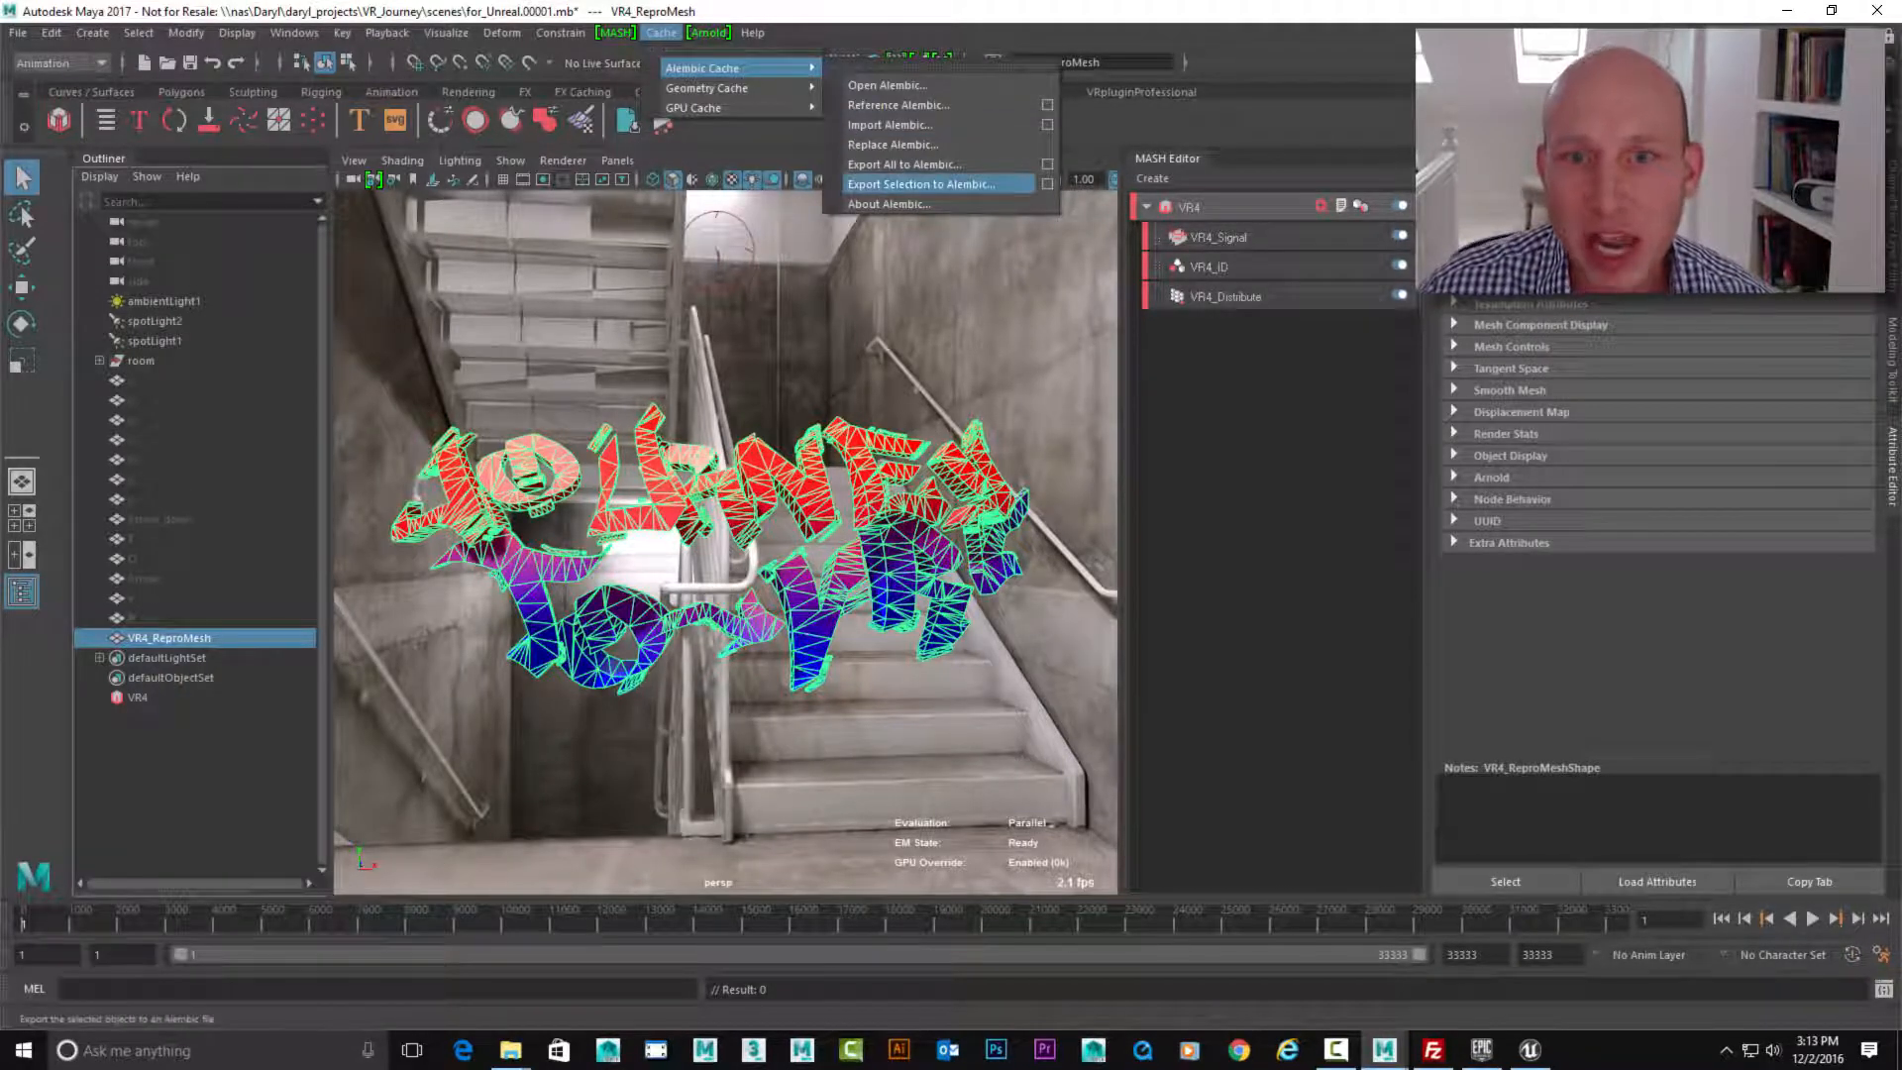
{"action": "left_click", "coordinate": [1046, 184]}
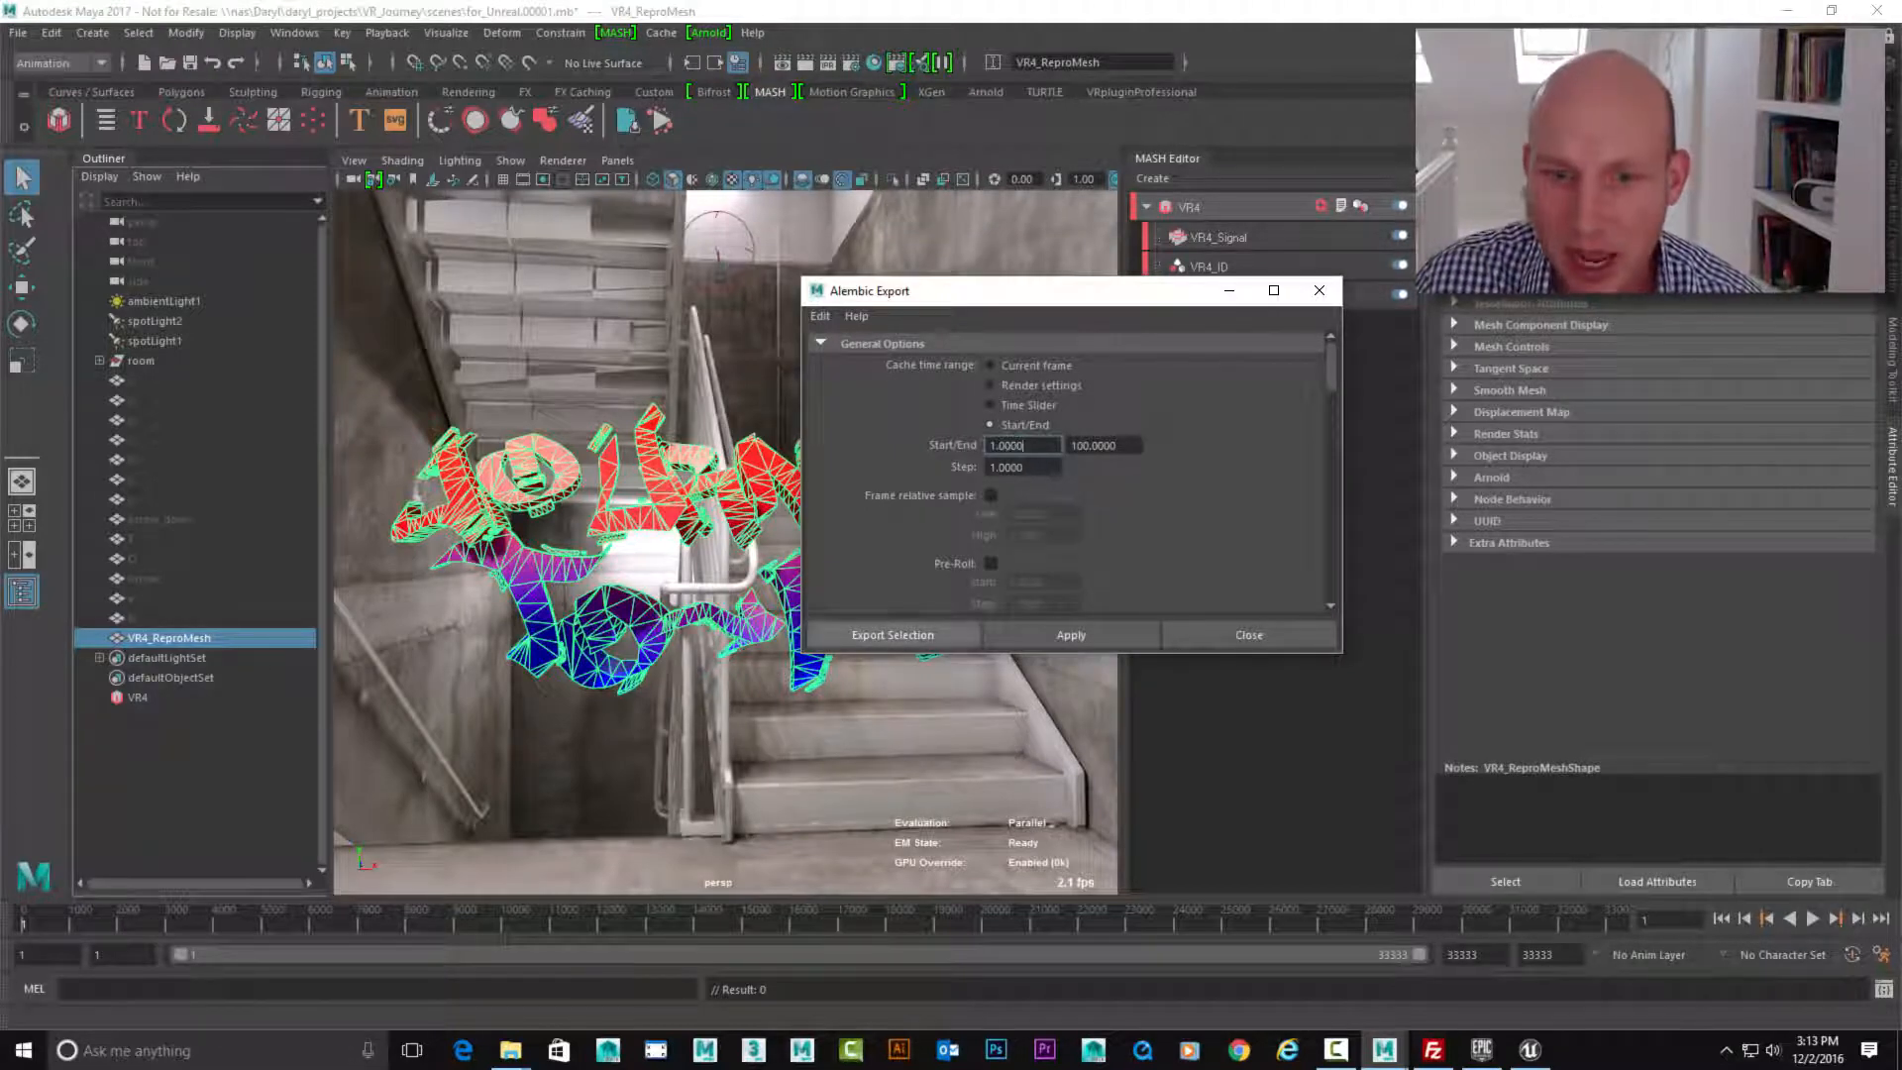
{"action": "left_click", "coordinate": [891, 634]}
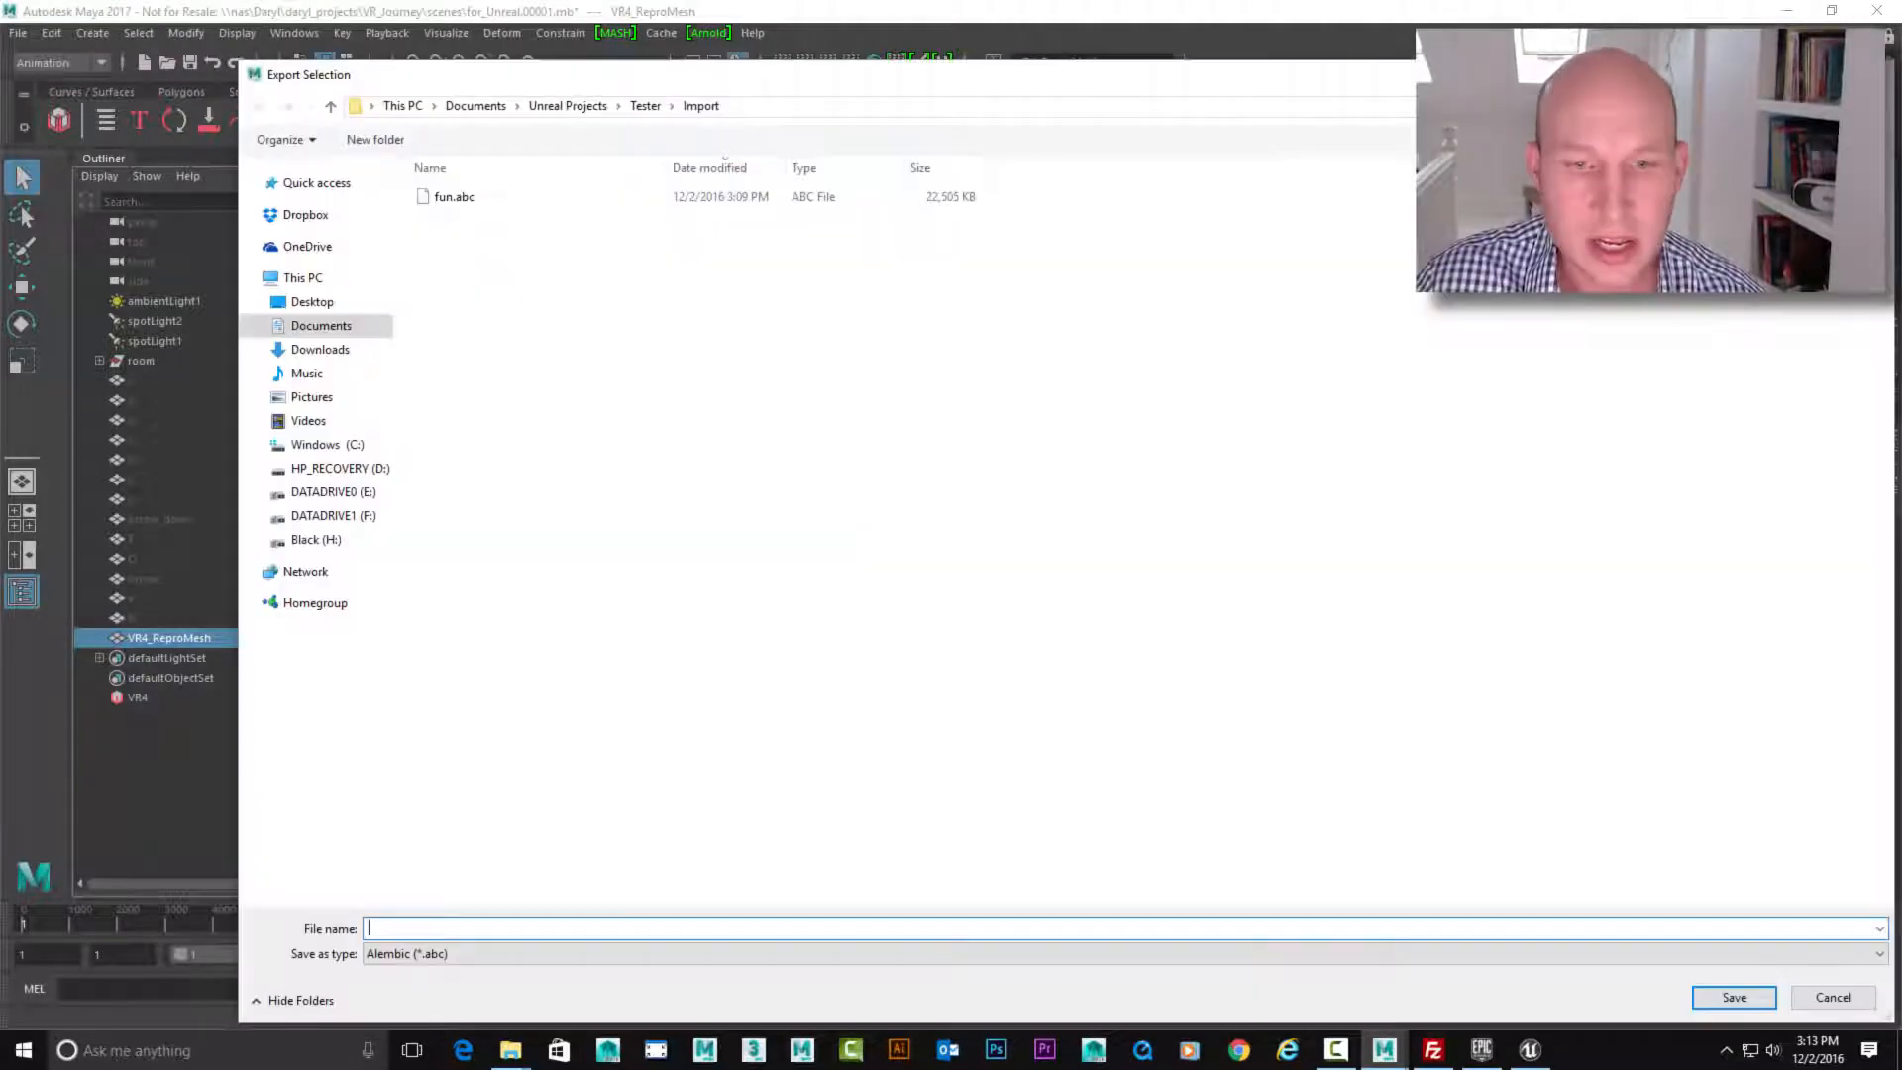
{"action": "double_click", "coordinate": [455, 196]}
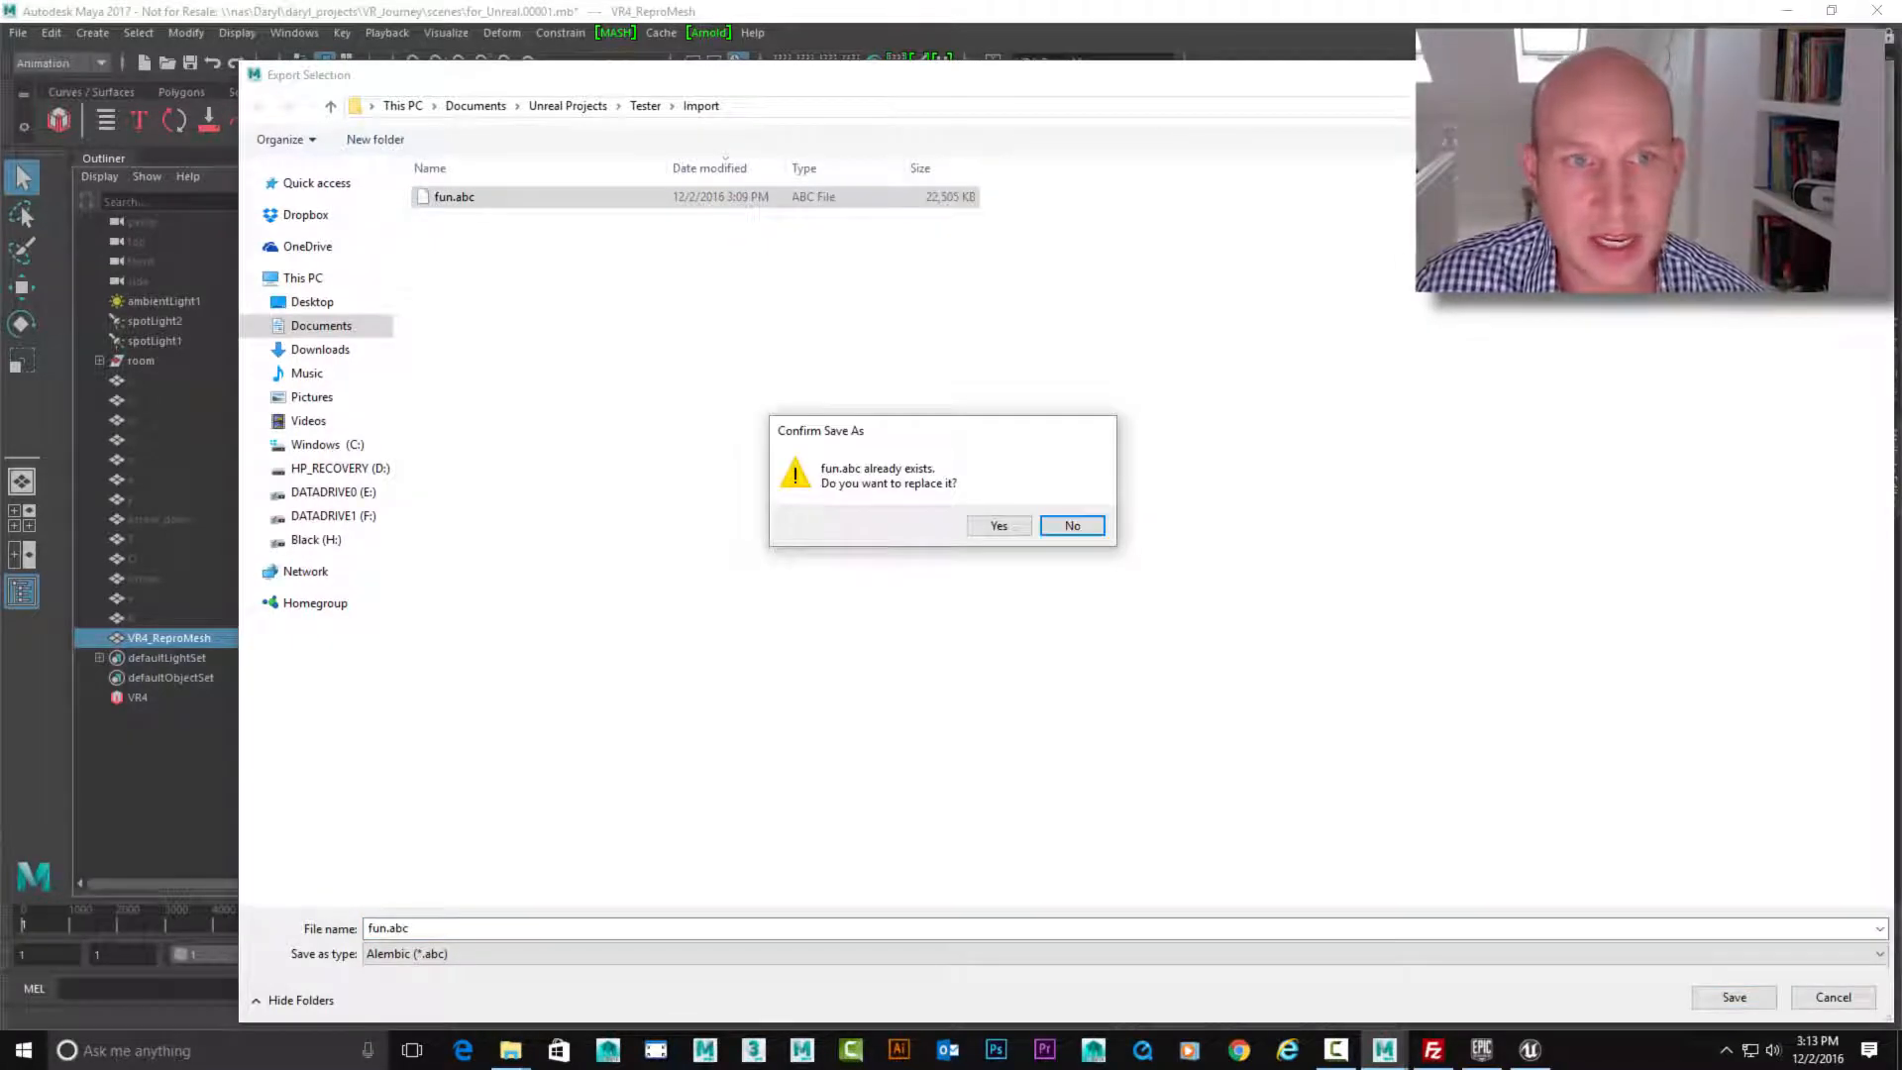
{"action": "left_click", "coordinate": [998, 524]}
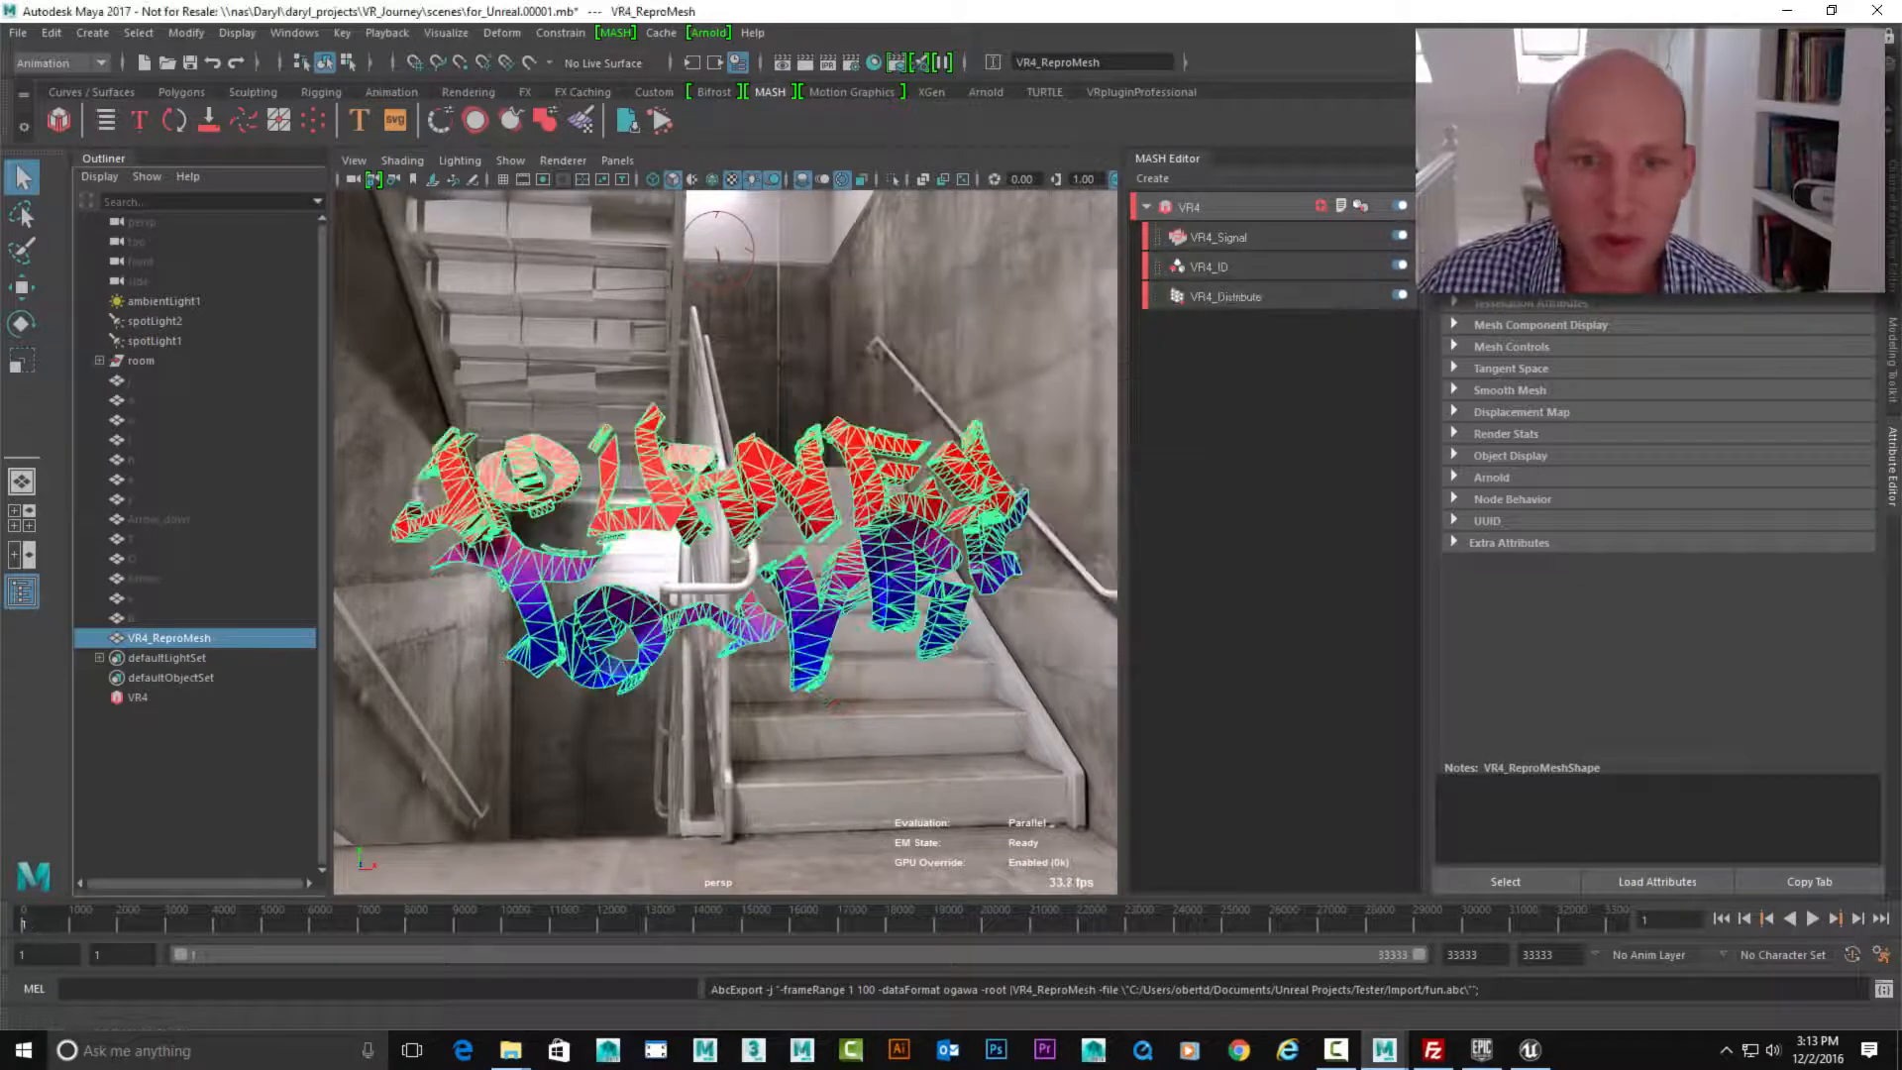
Clear the selection and import the exported fun.abc Alembic file into the scene.
{"action": "left_click", "coordinate": [931, 347]}
{"action": "left_click", "coordinate": [661, 33]}
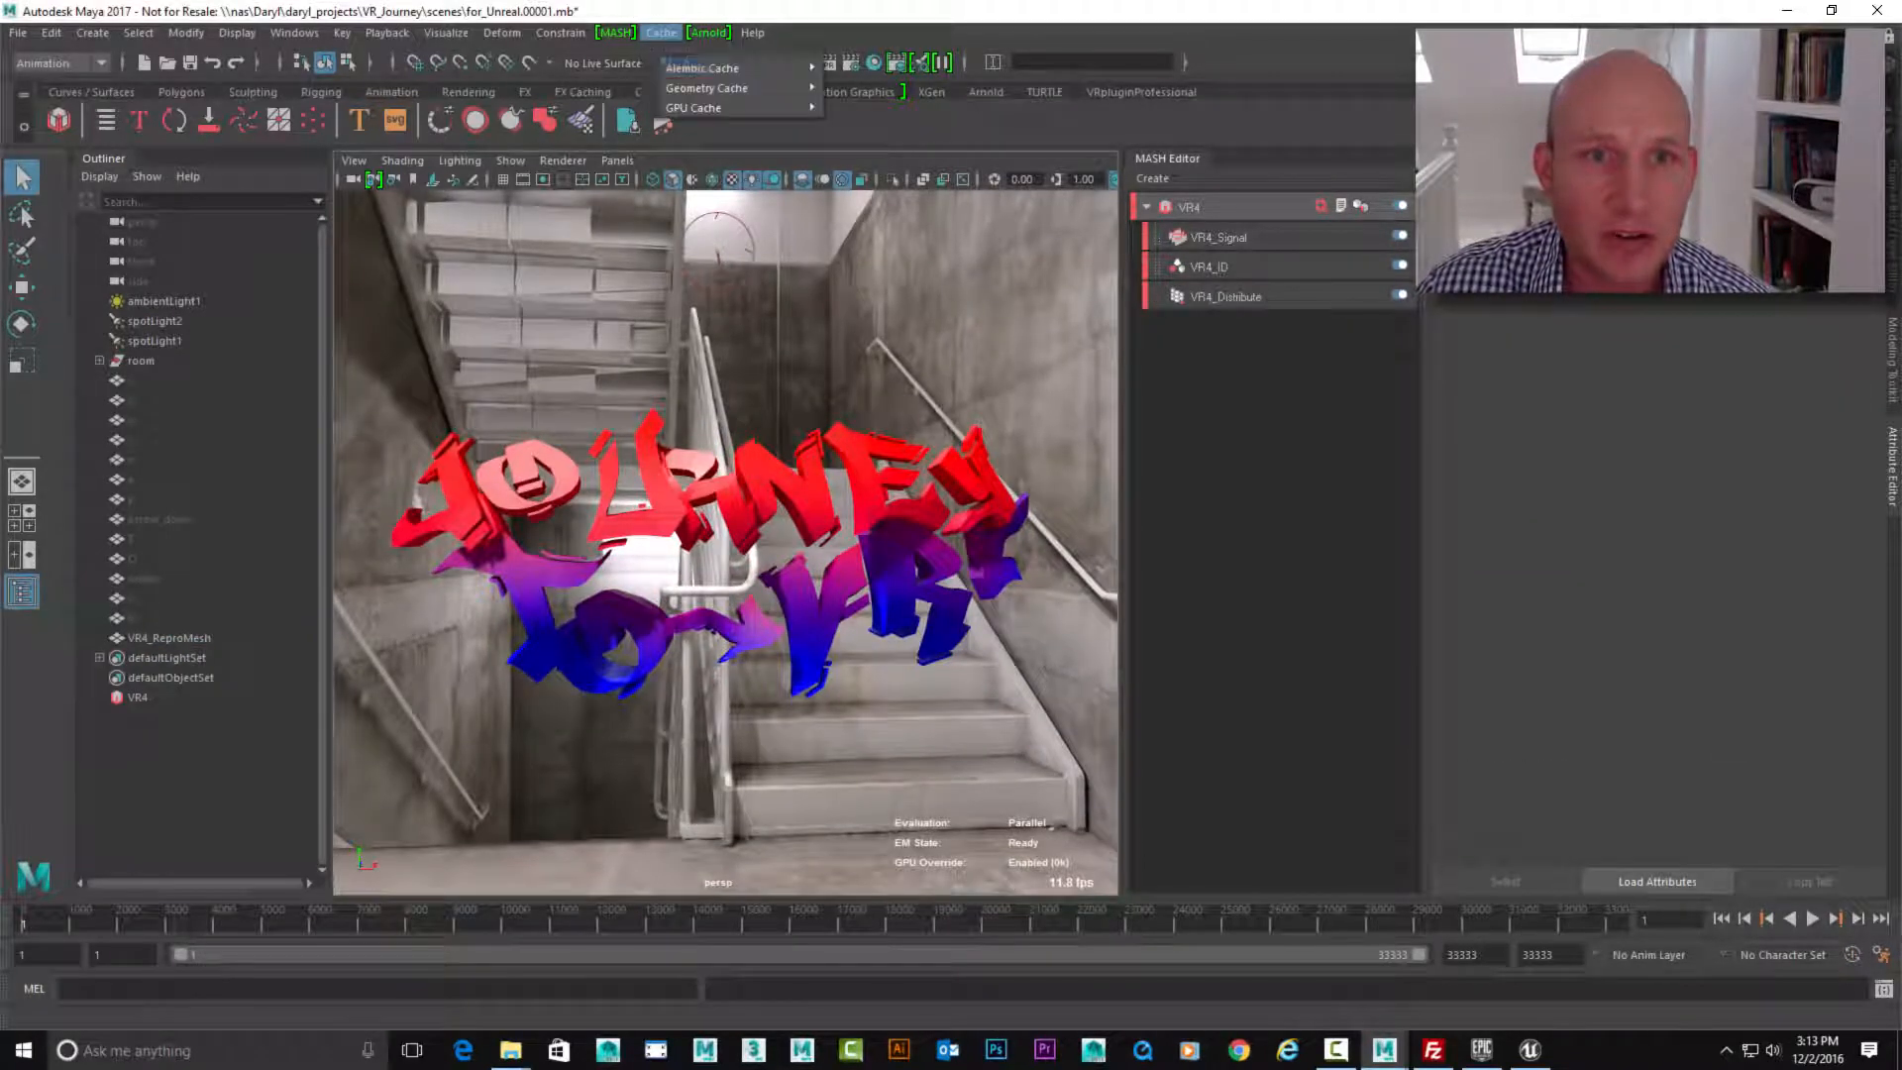
{"action": "mouse_move", "coordinate": [733, 67]}
{"action": "left_click", "coordinate": [891, 125]}
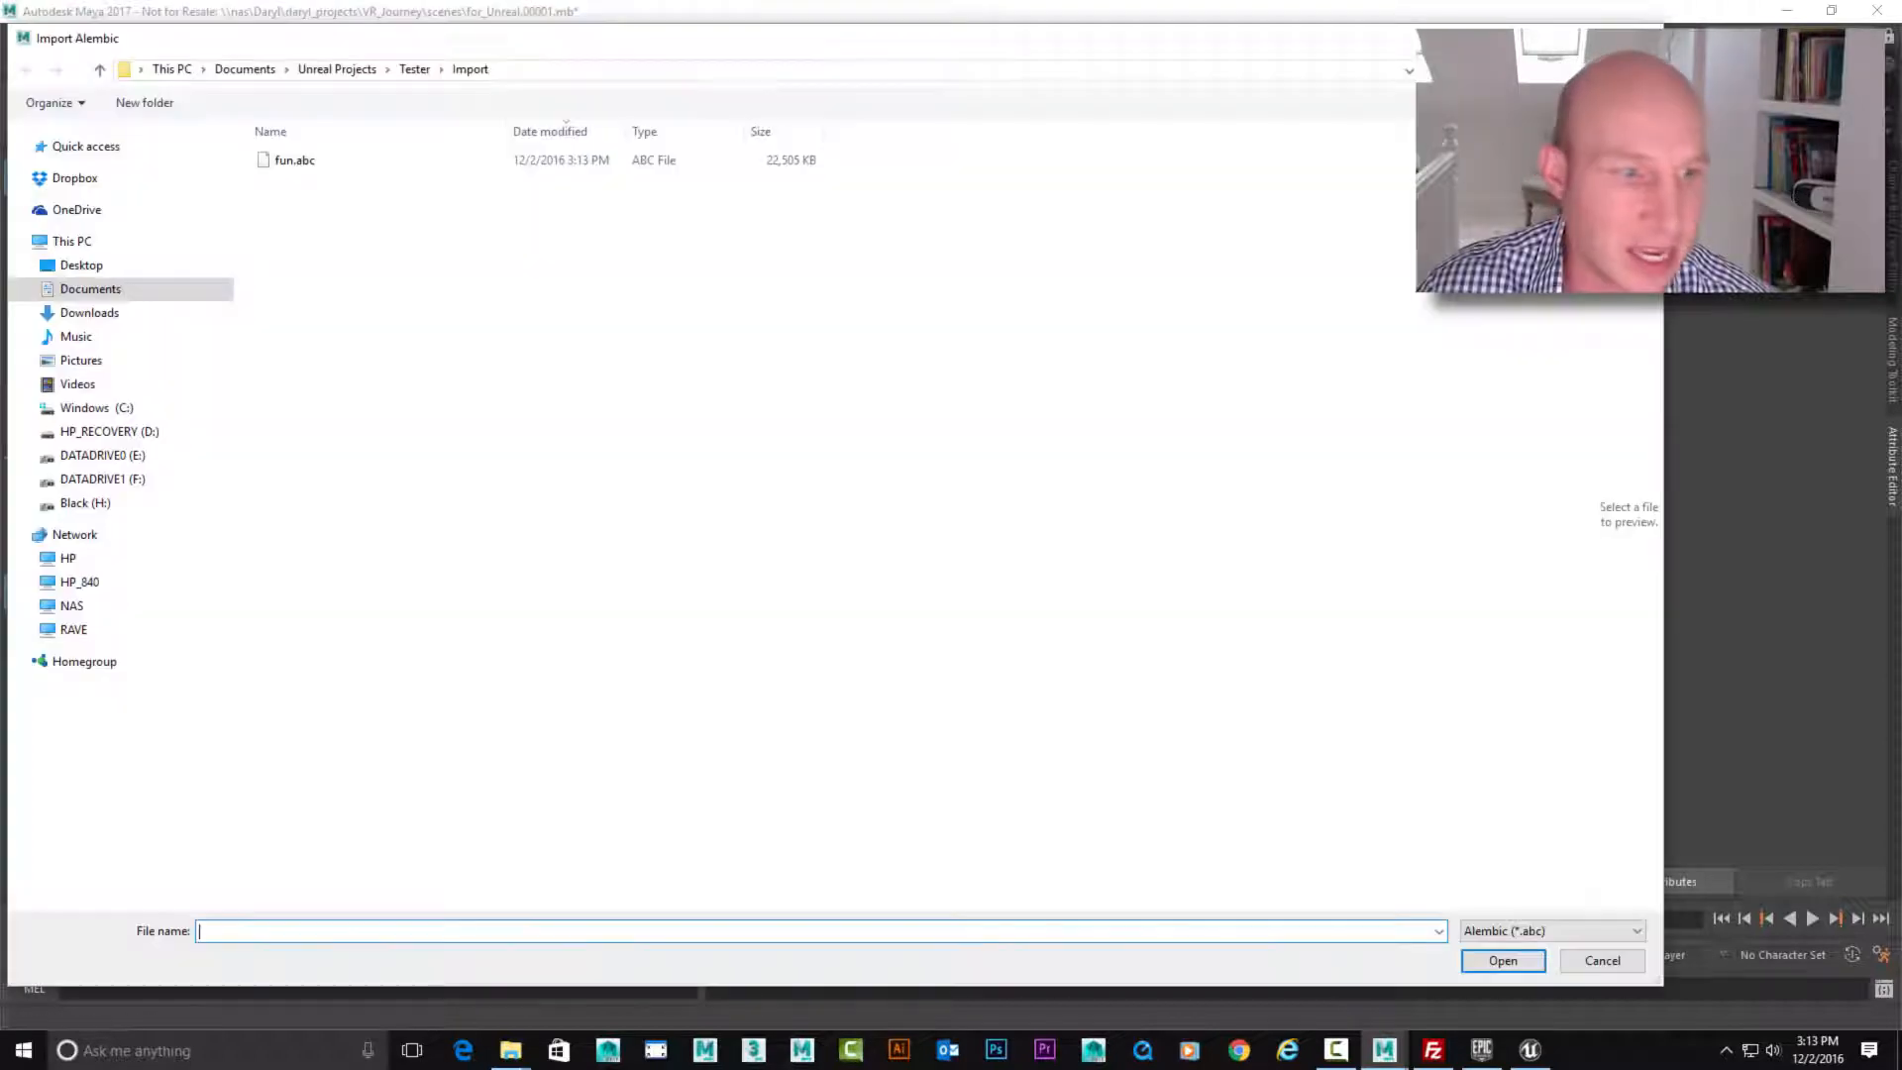
{"action": "left_click", "coordinate": [297, 161]}
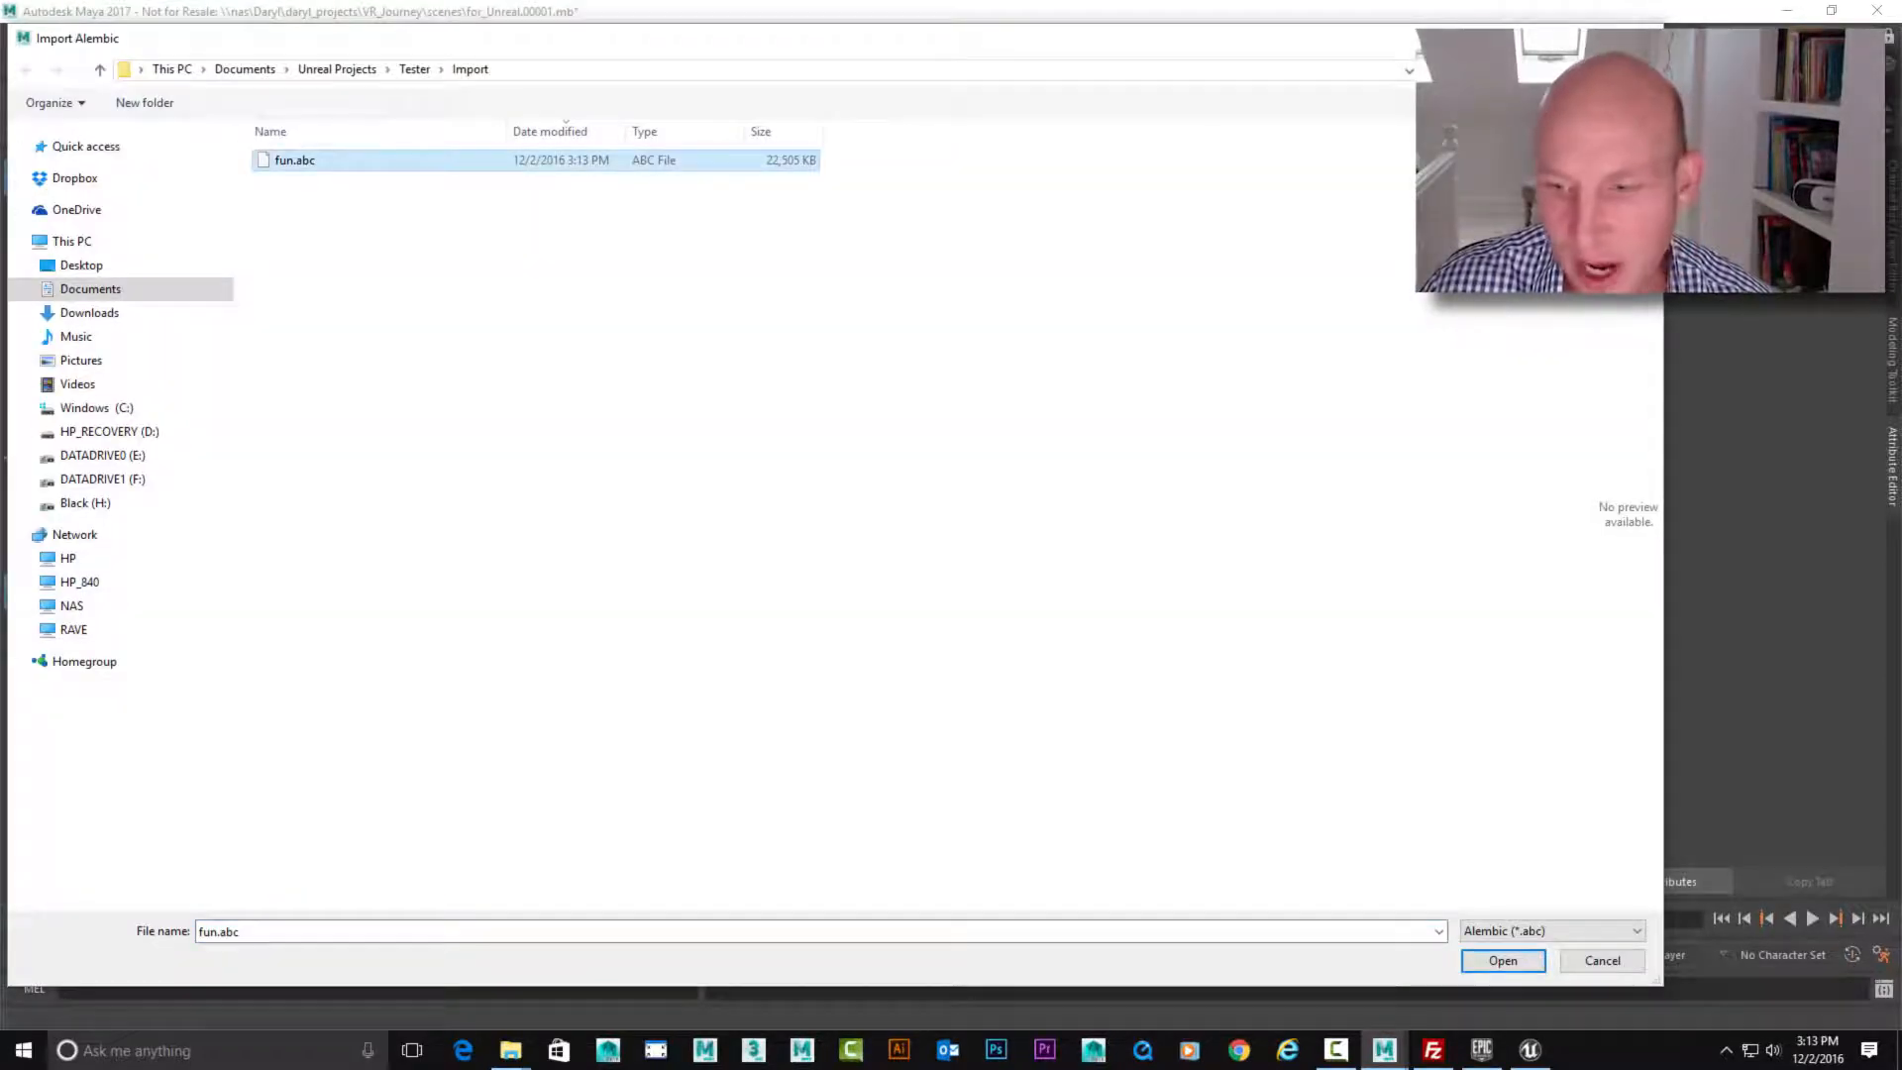
{"action": "left_click", "coordinate": [1503, 960]}
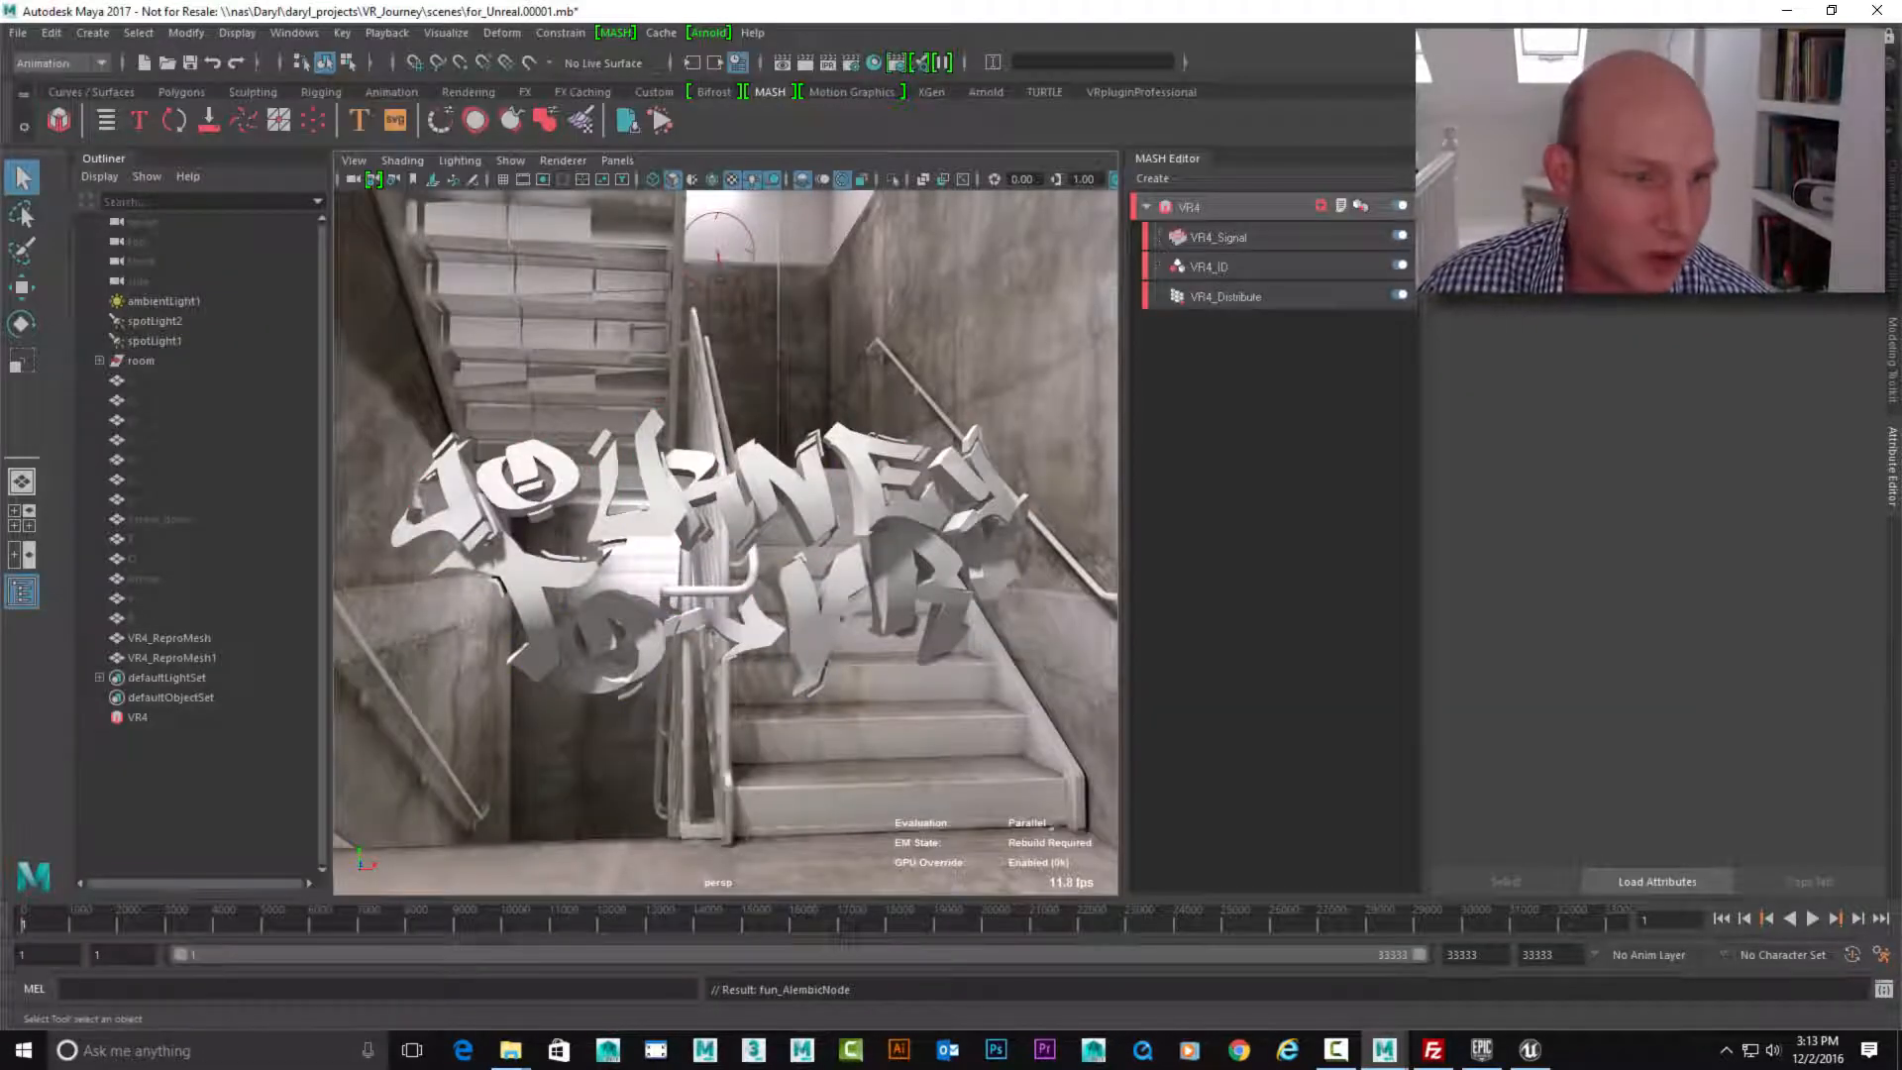
Move the imported VR4_ReproMesh1 text straight up, above the original lettering.
{"action": "left_click", "coordinate": [171, 658]}
{"action": "key", "text": "w"}
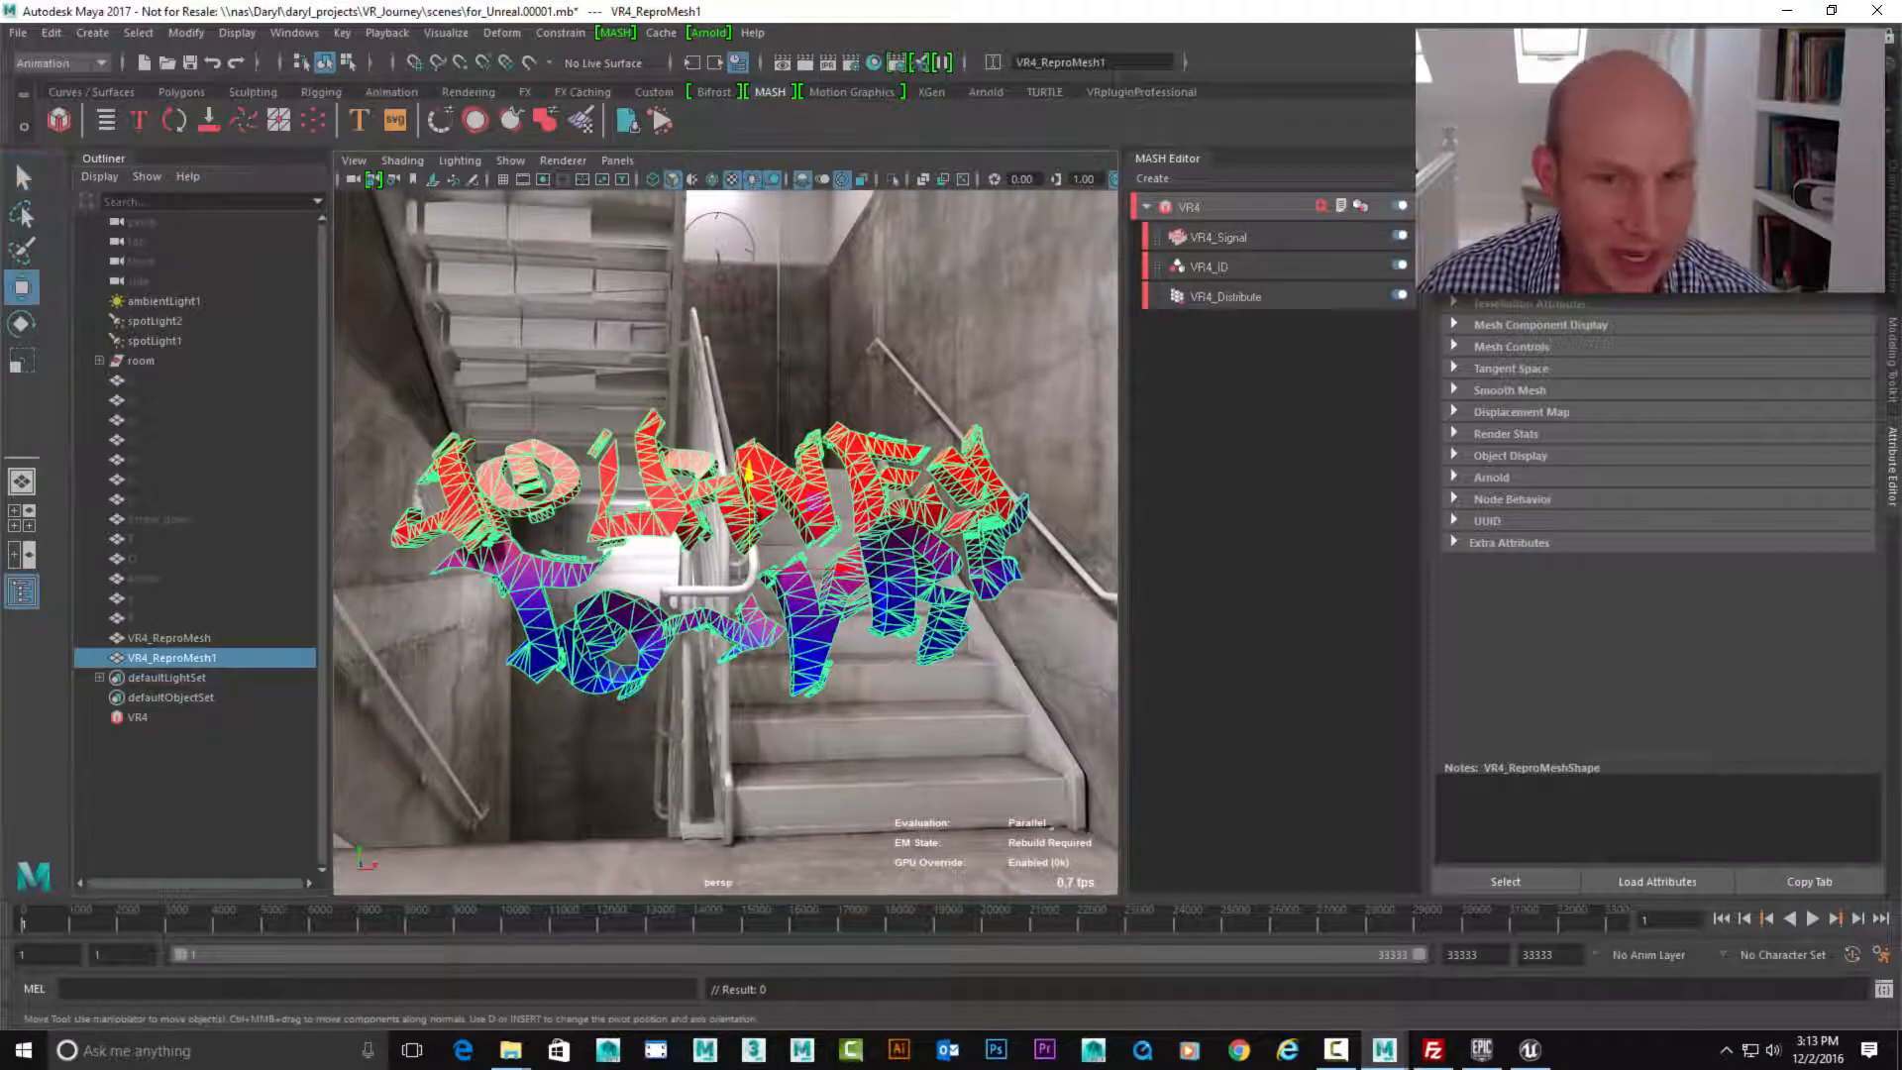
{"action": "left_click_drag", "start_coordinate": [748, 493], "coordinate": [748, 203]}
{"action": "middle_click_drag", "start_coordinate": [748, 203], "coordinate": [748, 333], "text": "alt"}
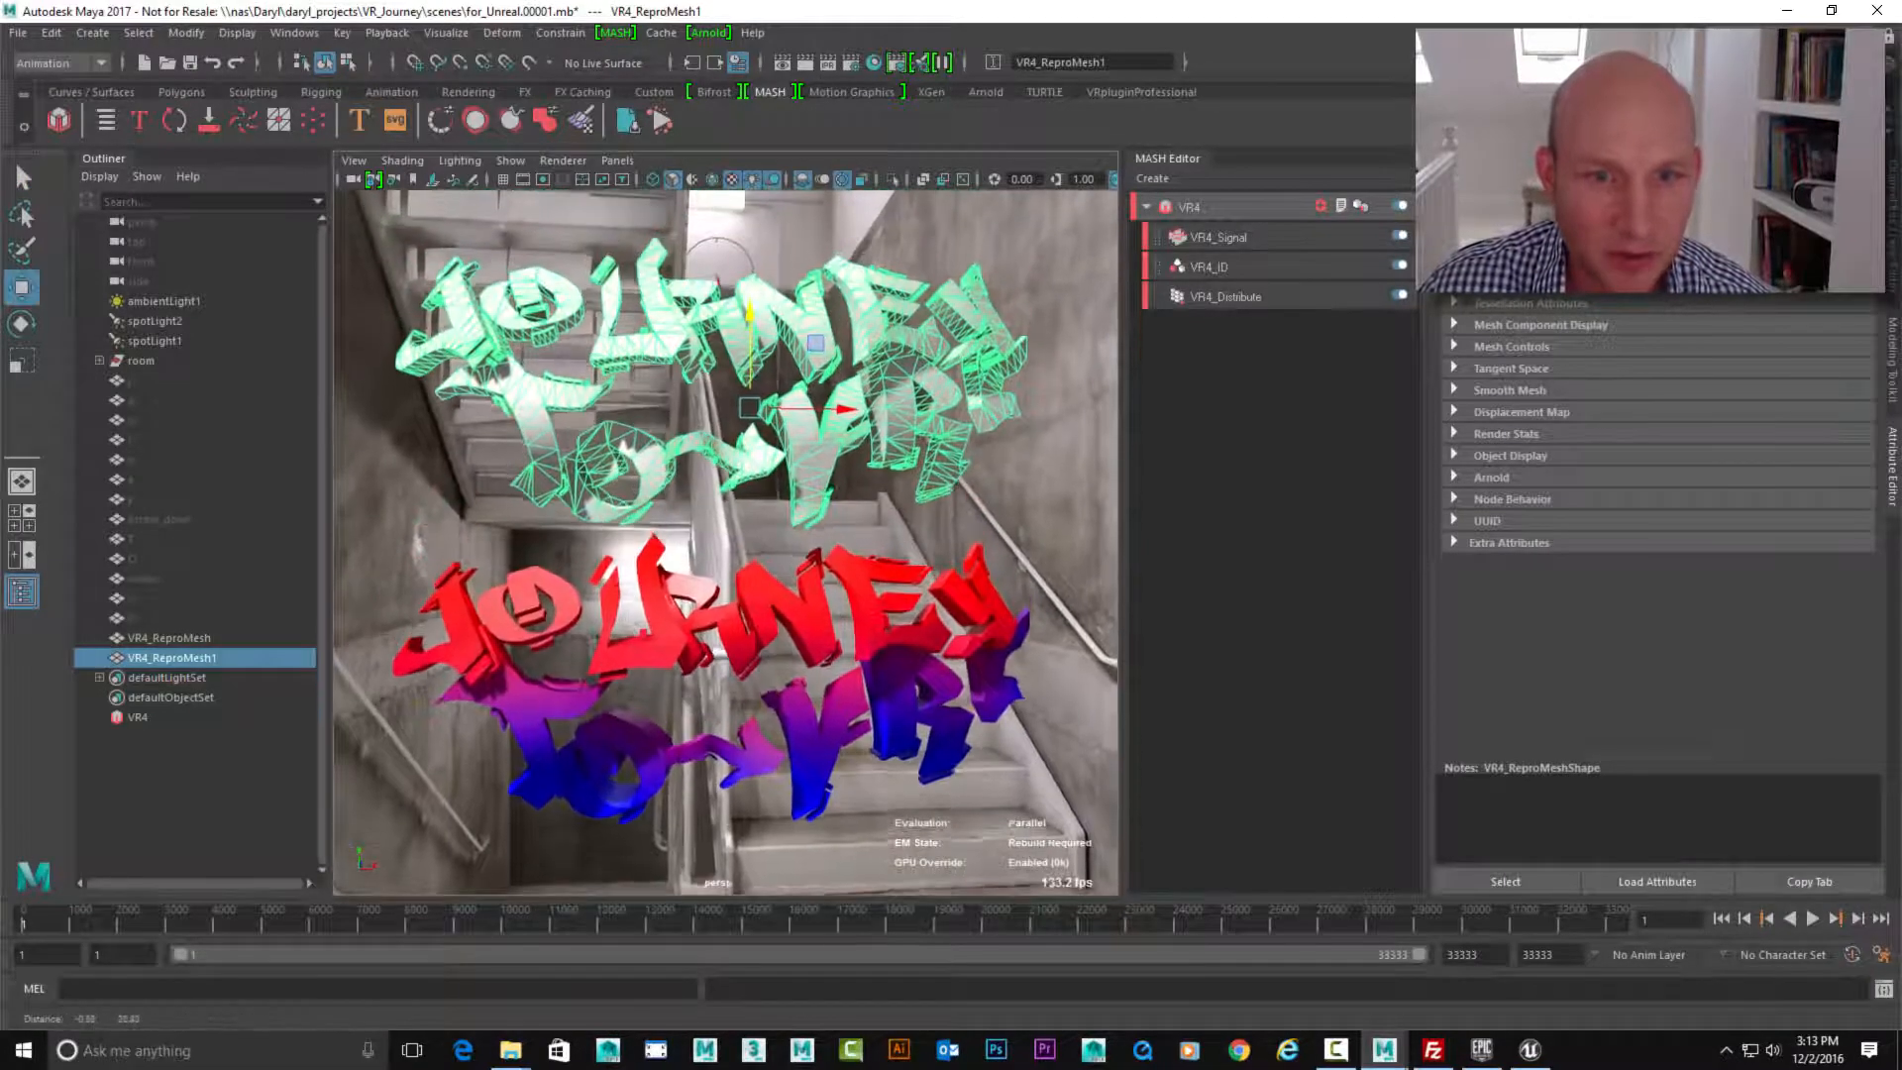
{"action": "right_click_drag", "start_coordinate": [747, 333], "coordinate": [689, 333], "text": "alt"}
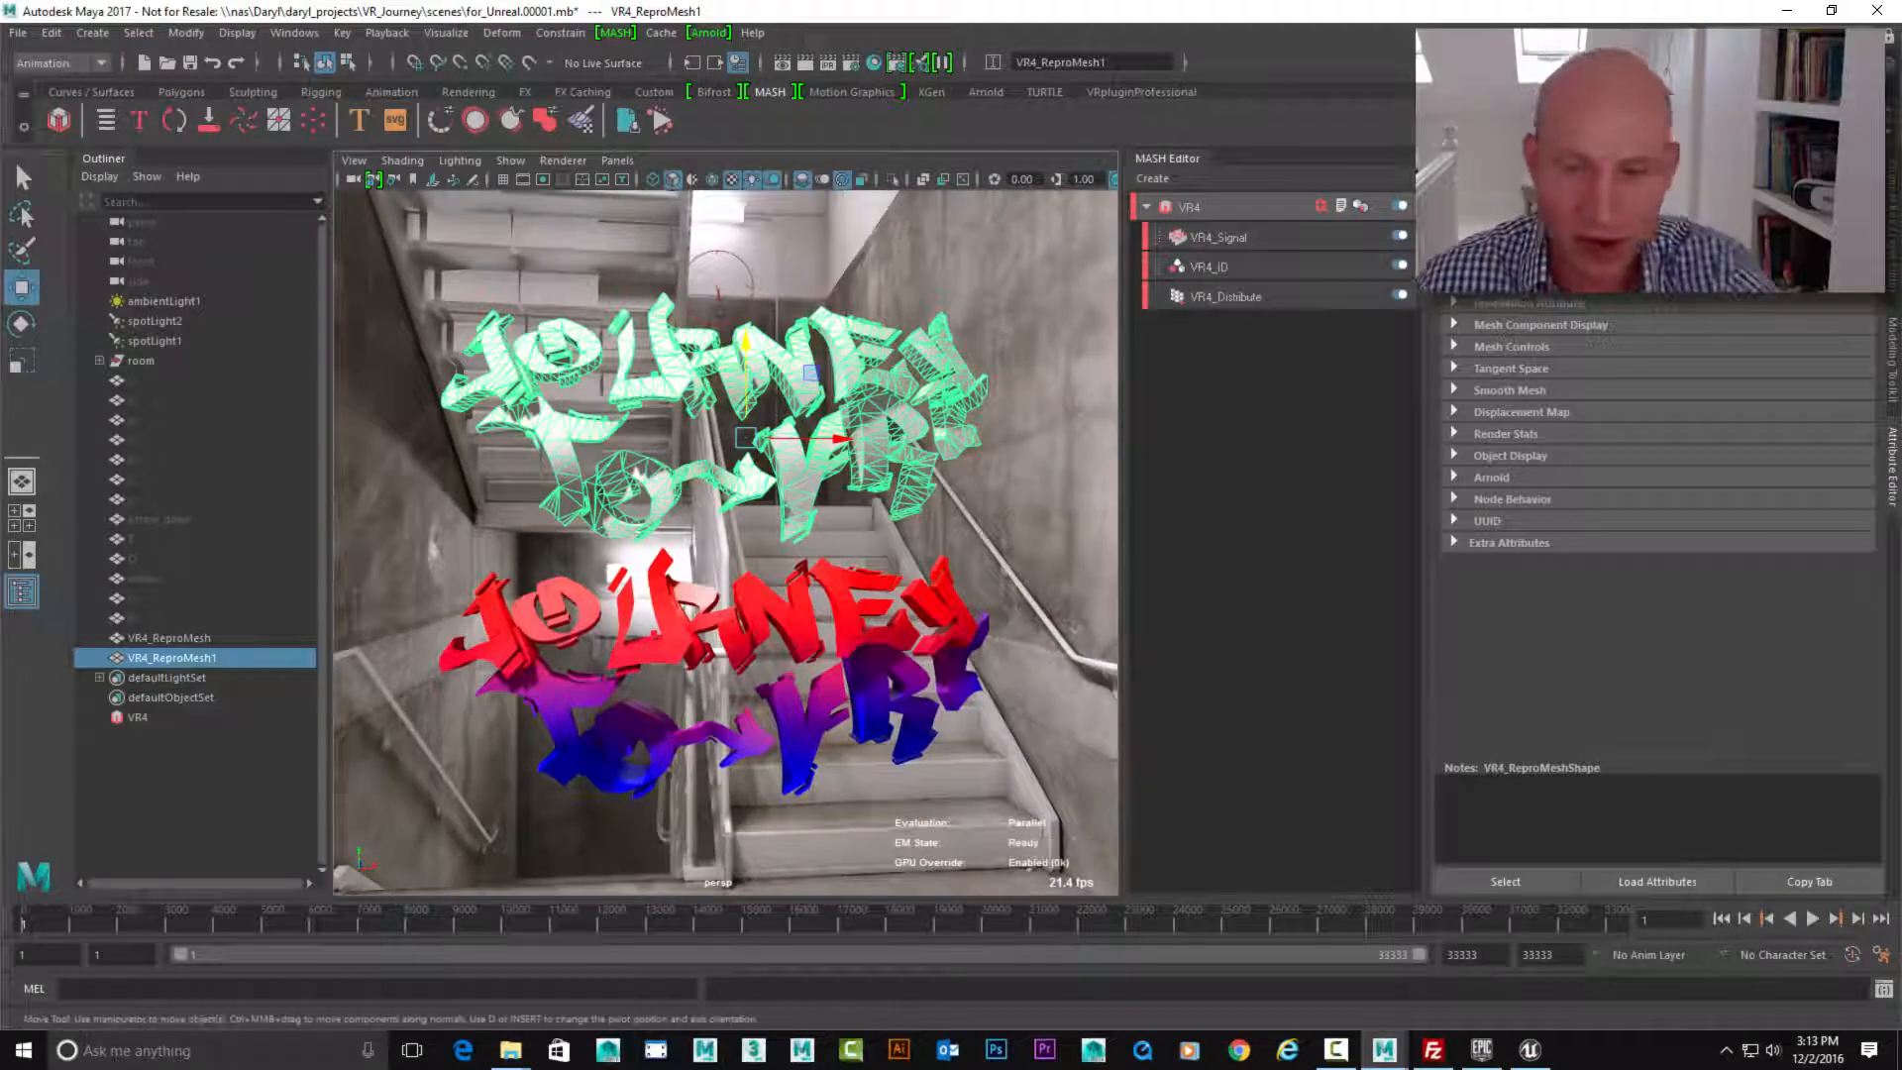
Play the animation to compare the imported Alembic lettering with the original MASH lettering, and return to the first frame.
{"action": "left_click", "coordinate": [1813, 918]}
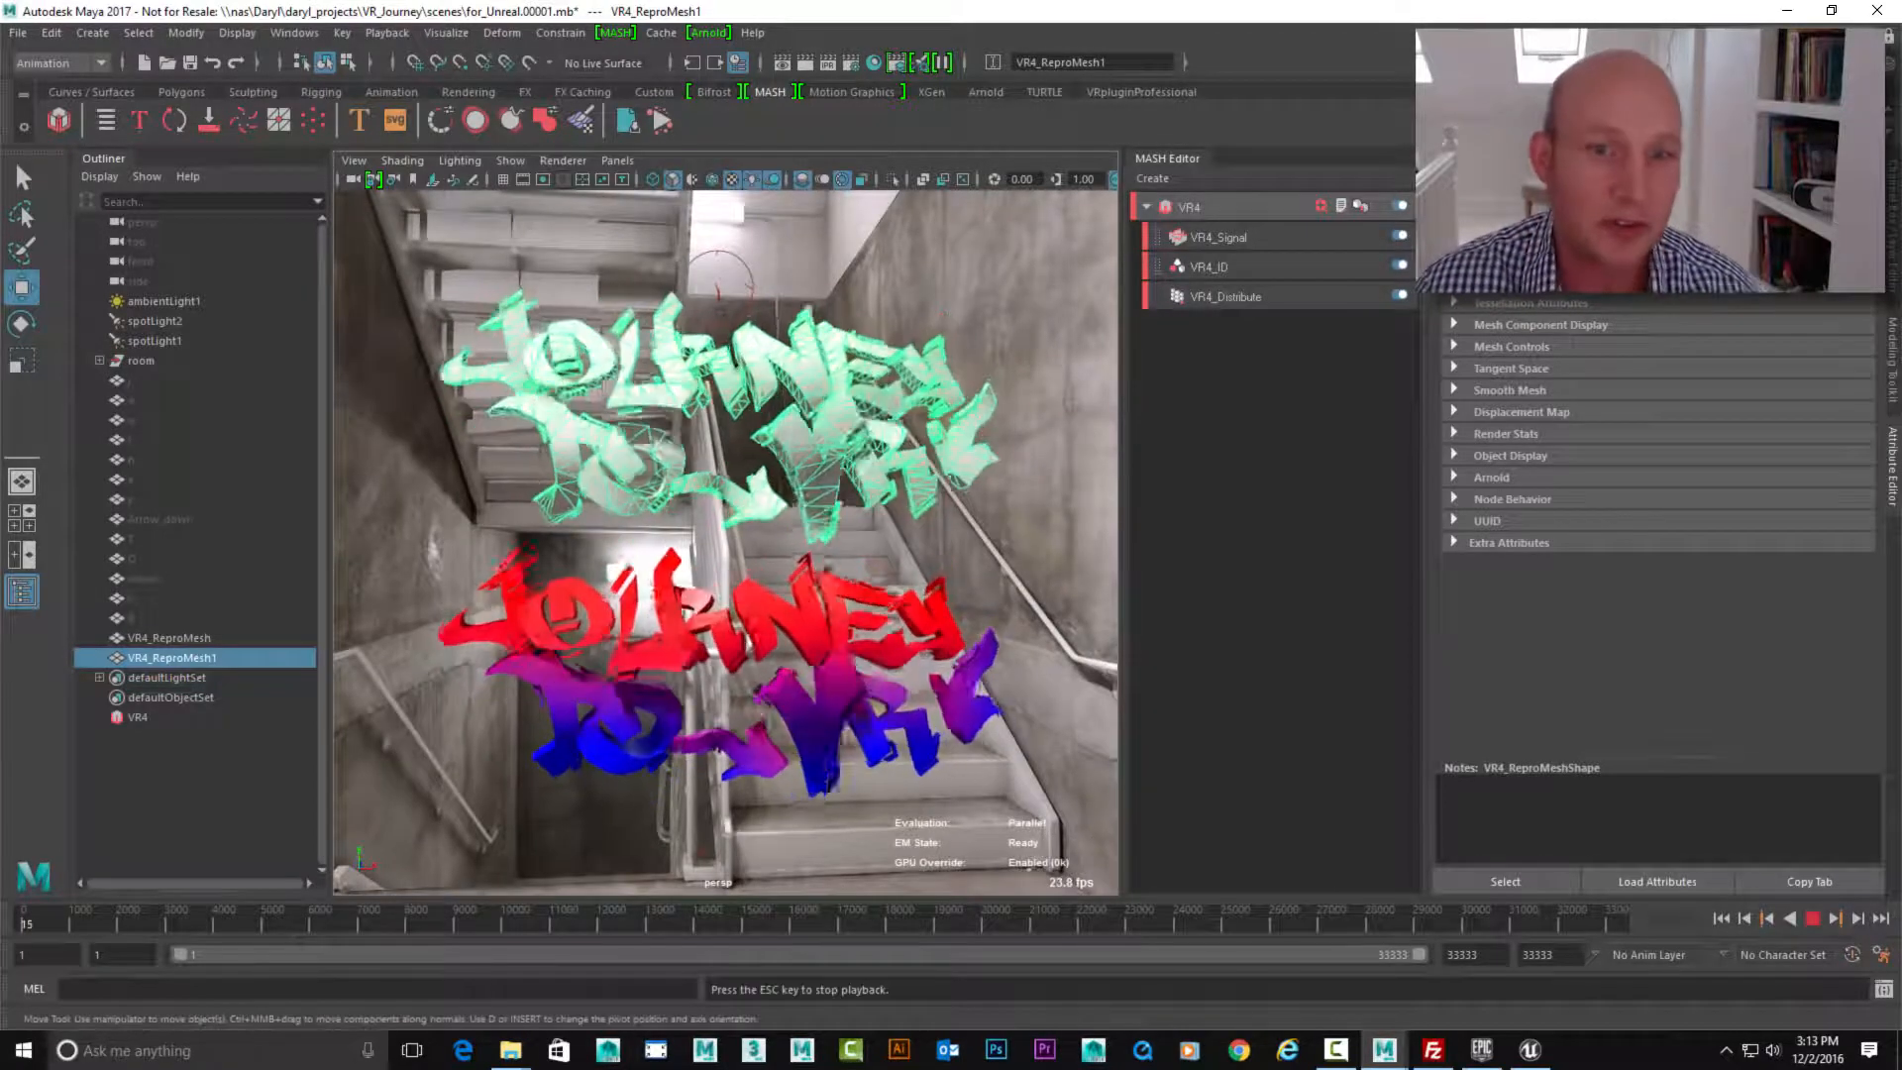
{"action": "left_click", "coordinate": [1036, 566]}
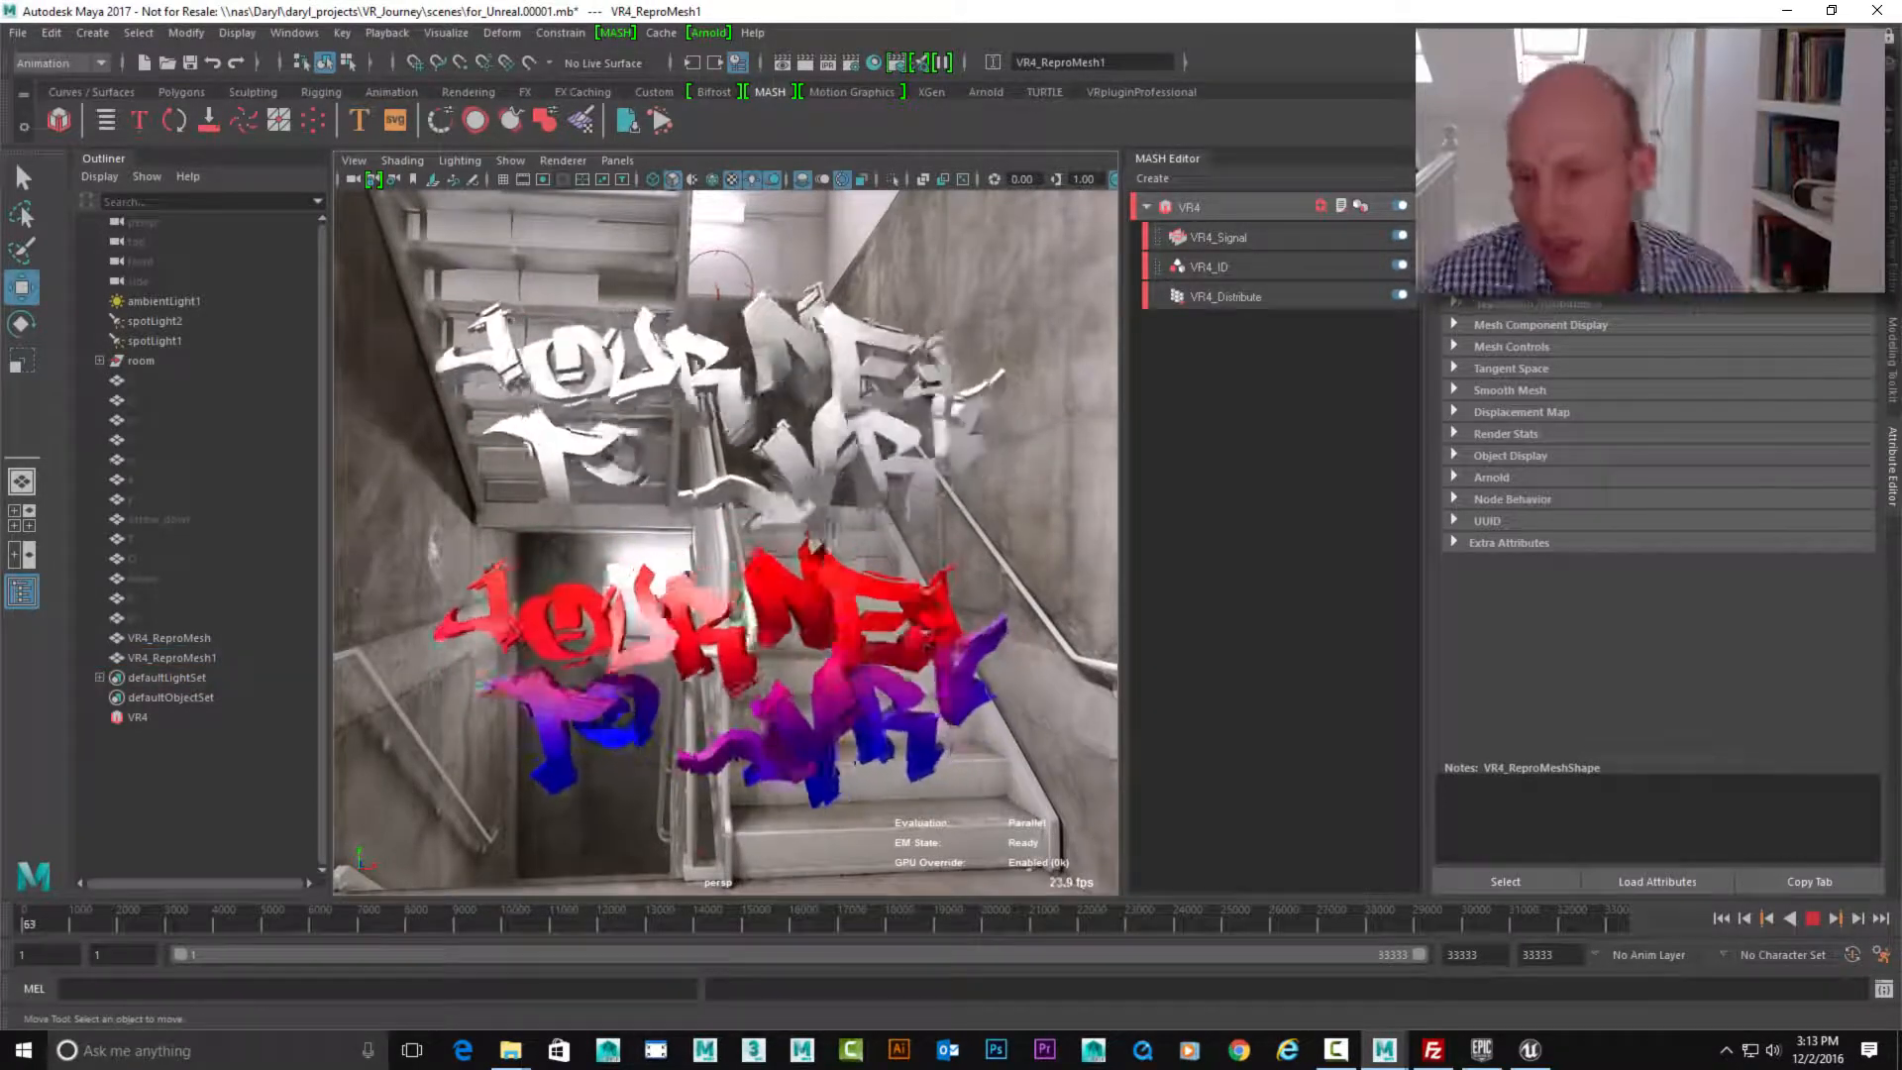
{"action": "left_click", "coordinate": [1812, 918]}
{"action": "left_click", "coordinate": [1721, 919]}
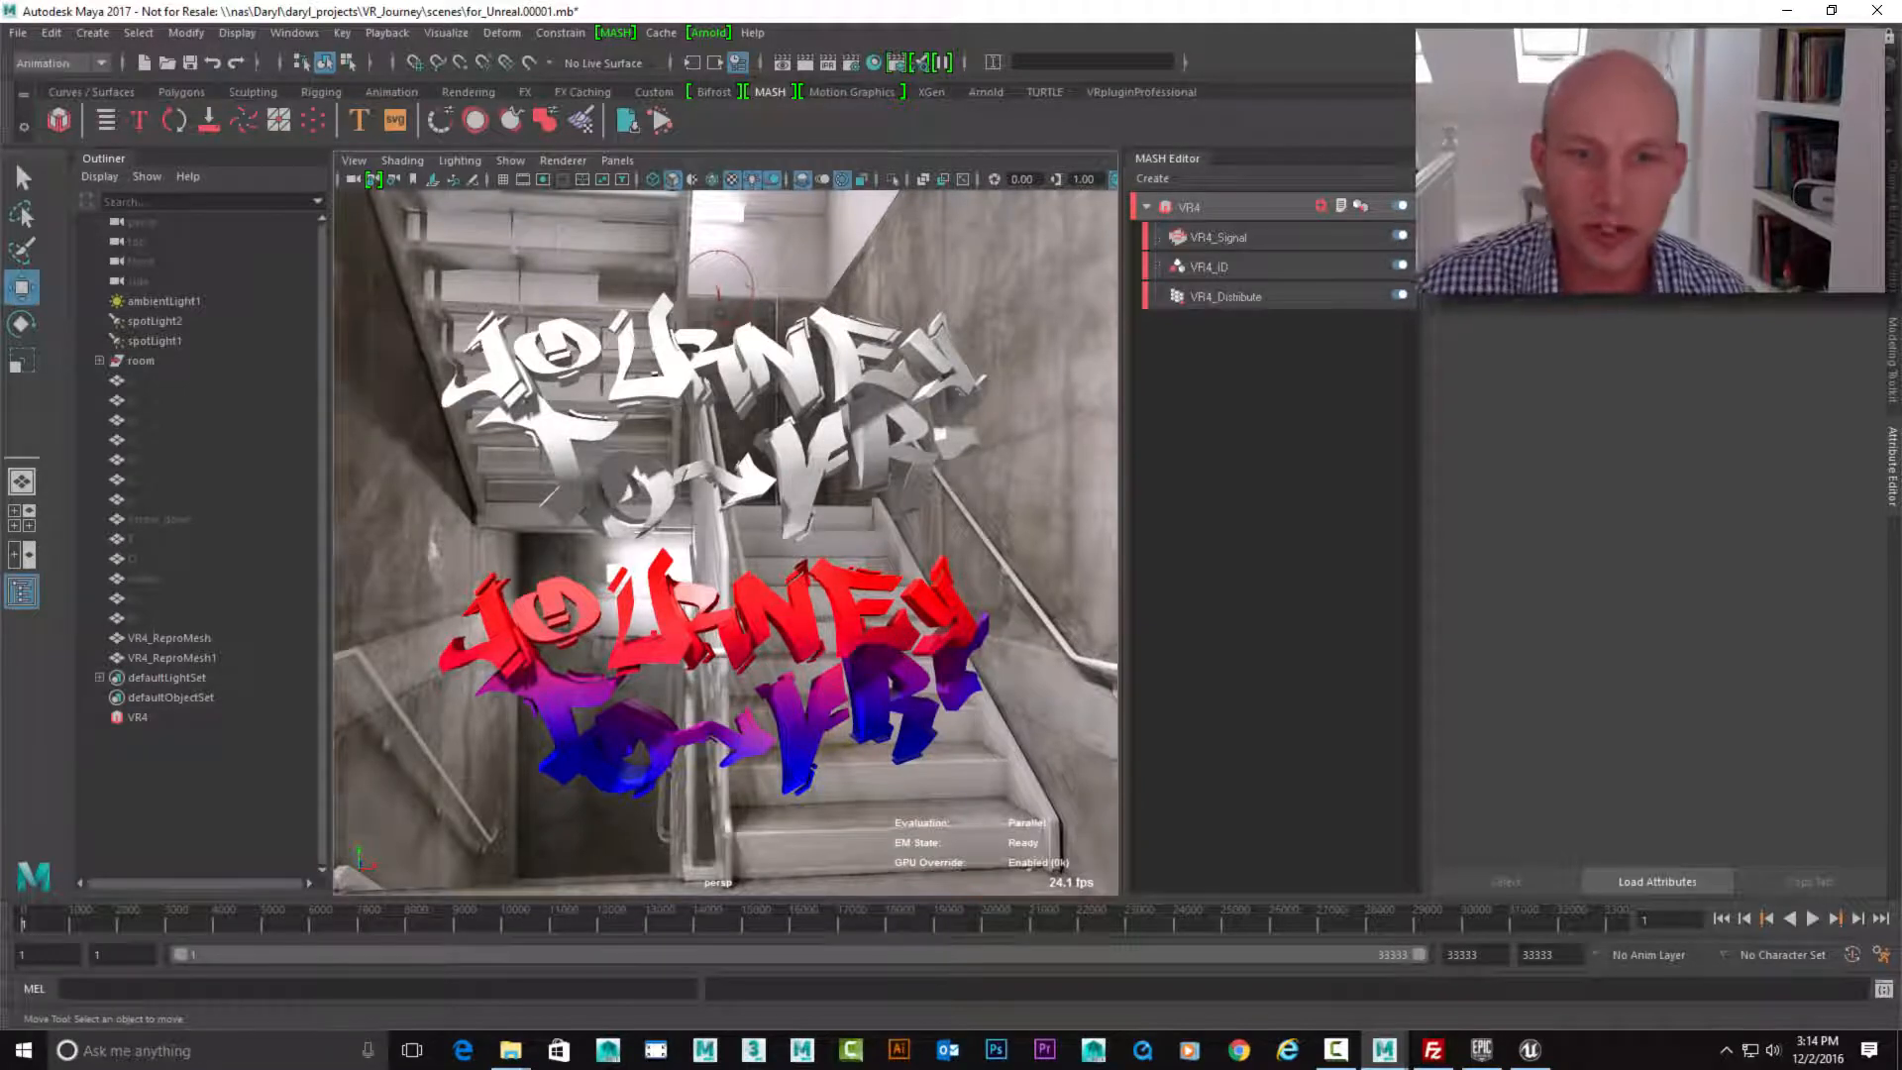
Delete the imported VR4_ReproMesh1 copy from the scene and frame the original lettering.
{"action": "left_click", "coordinate": [171, 657]}
{"action": "key", "text": "Delete"}
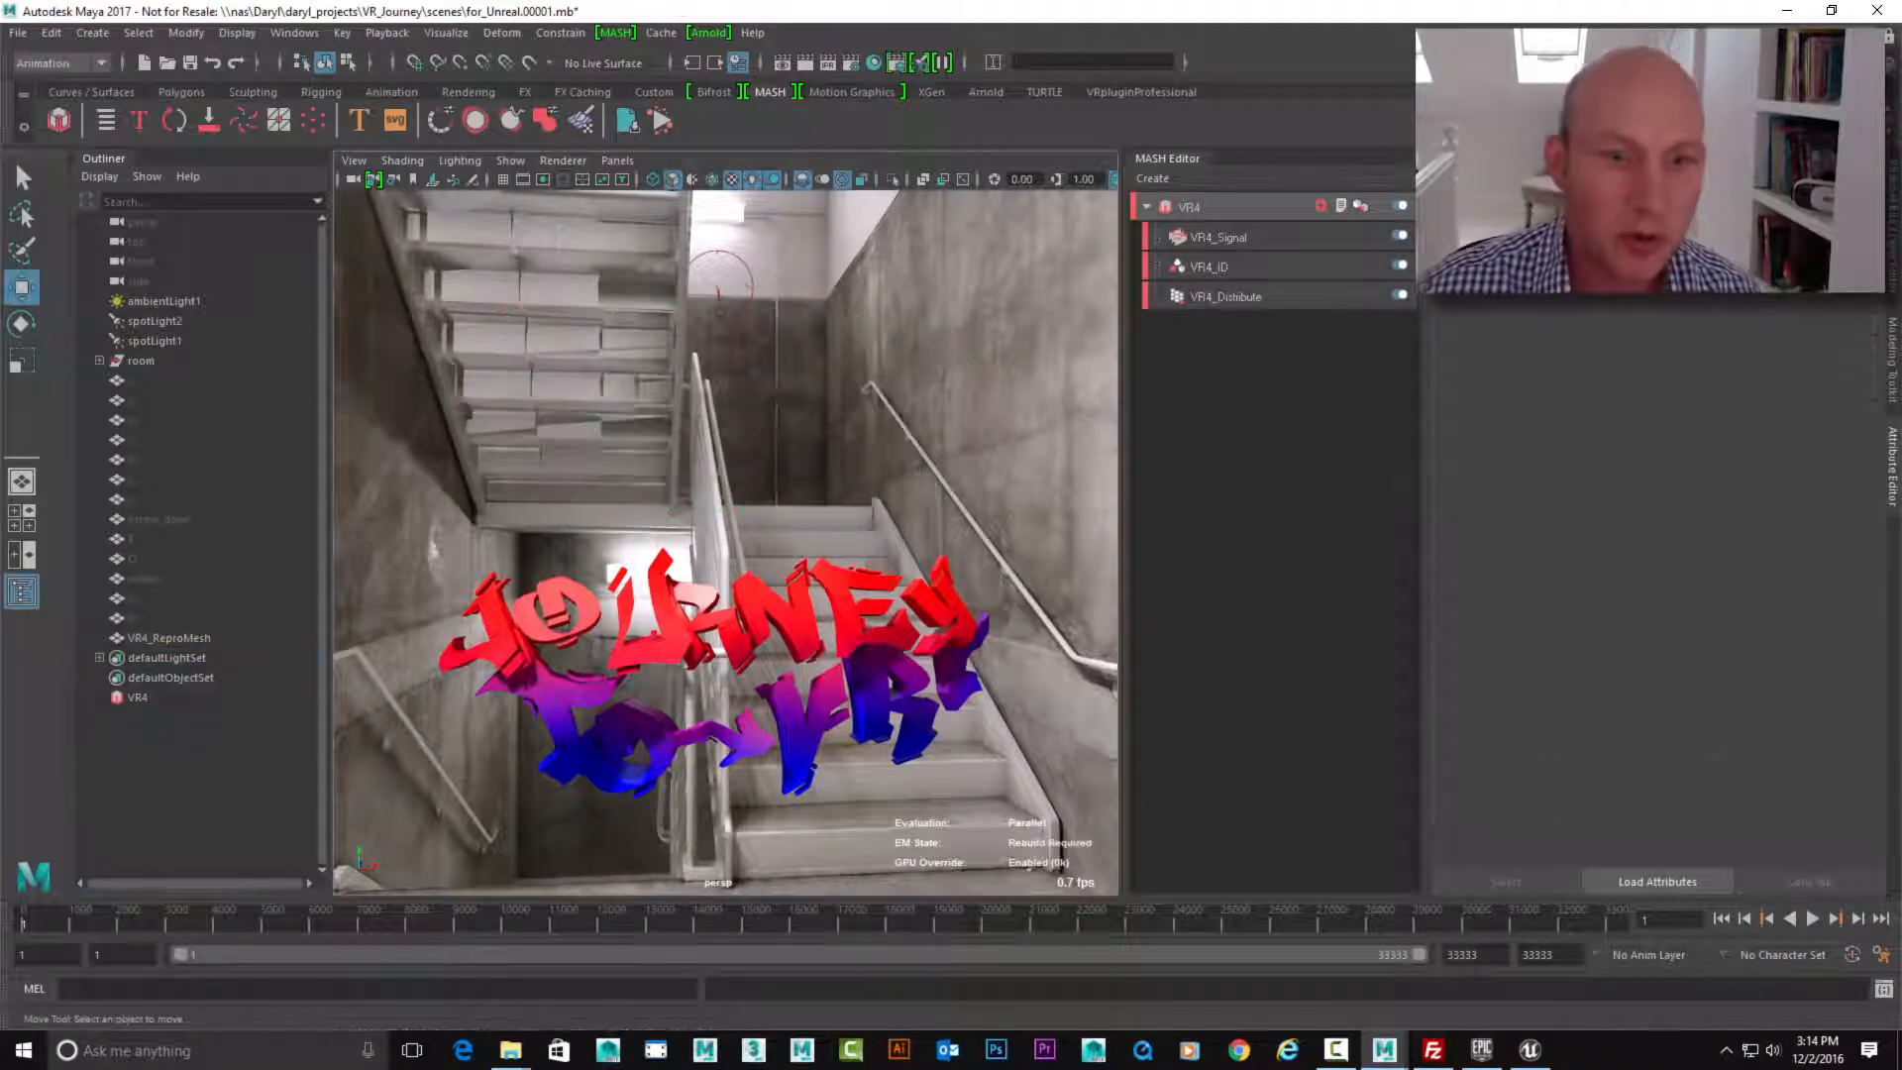
{"action": "middle_click_drag", "start_coordinate": [725, 634], "coordinate": [733, 525], "text": "alt"}
{"action": "right_click_drag", "start_coordinate": [733, 525], "coordinate": [769, 525], "text": "alt"}
{"action": "right_click_drag", "start_coordinate": [1188, 933], "coordinate": [1233, 933], "text": "alt"}
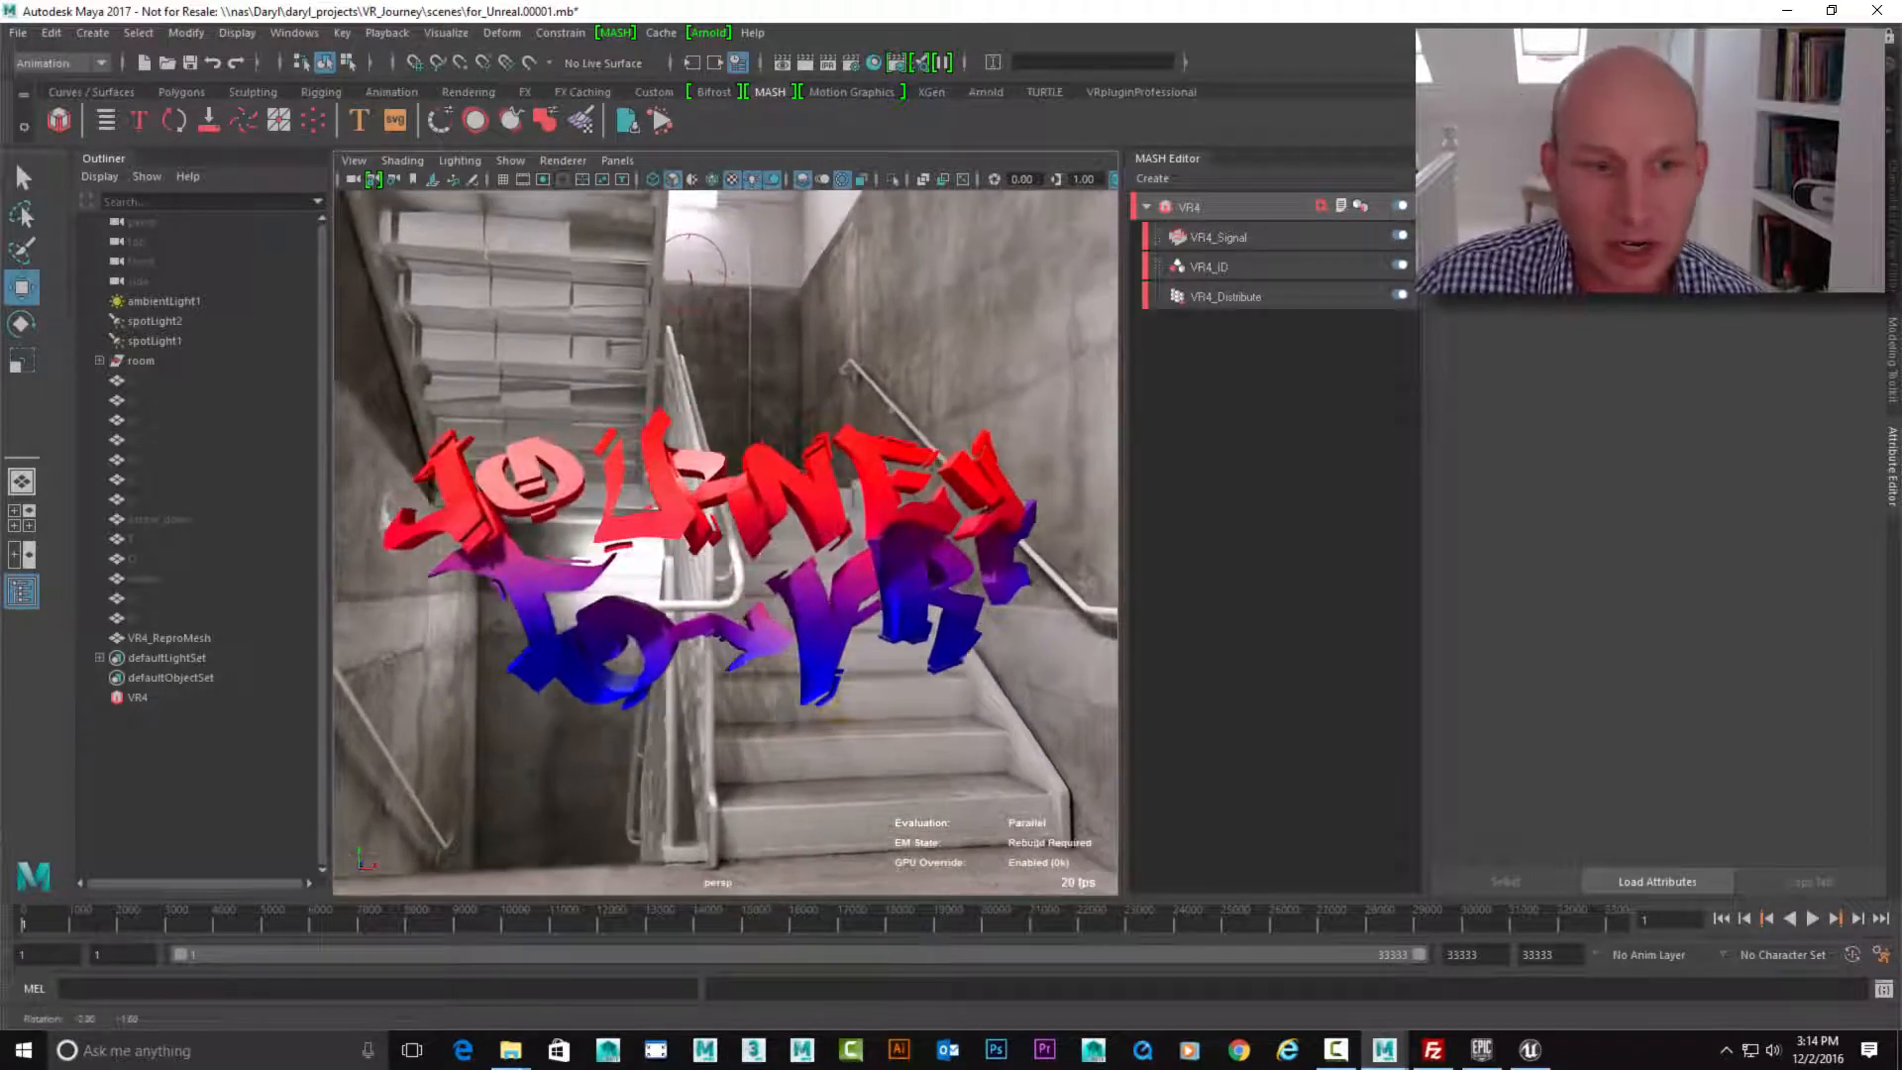
{"action": "left_click_drag", "start_coordinate": [1010, 825], "coordinate": [991, 820], "text": "alt"}
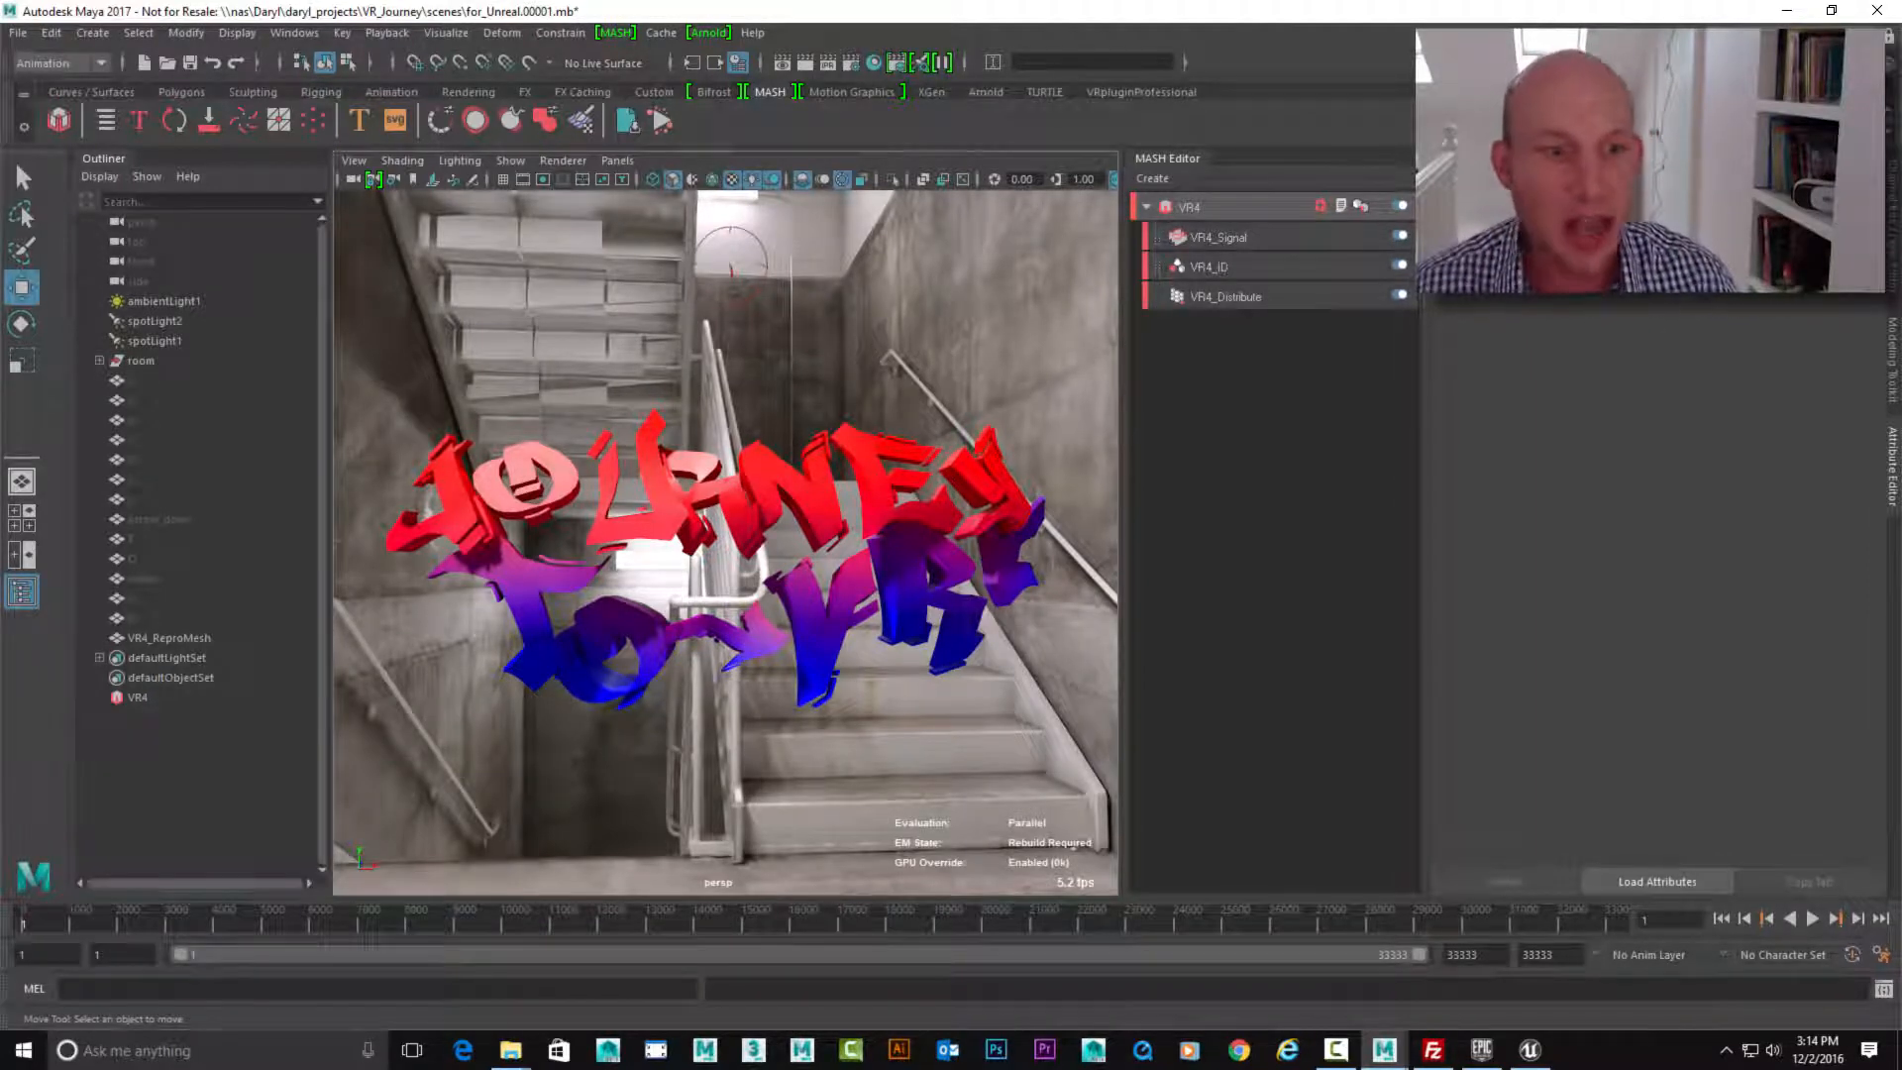
{"action": "left_click", "coordinate": [170, 638]}
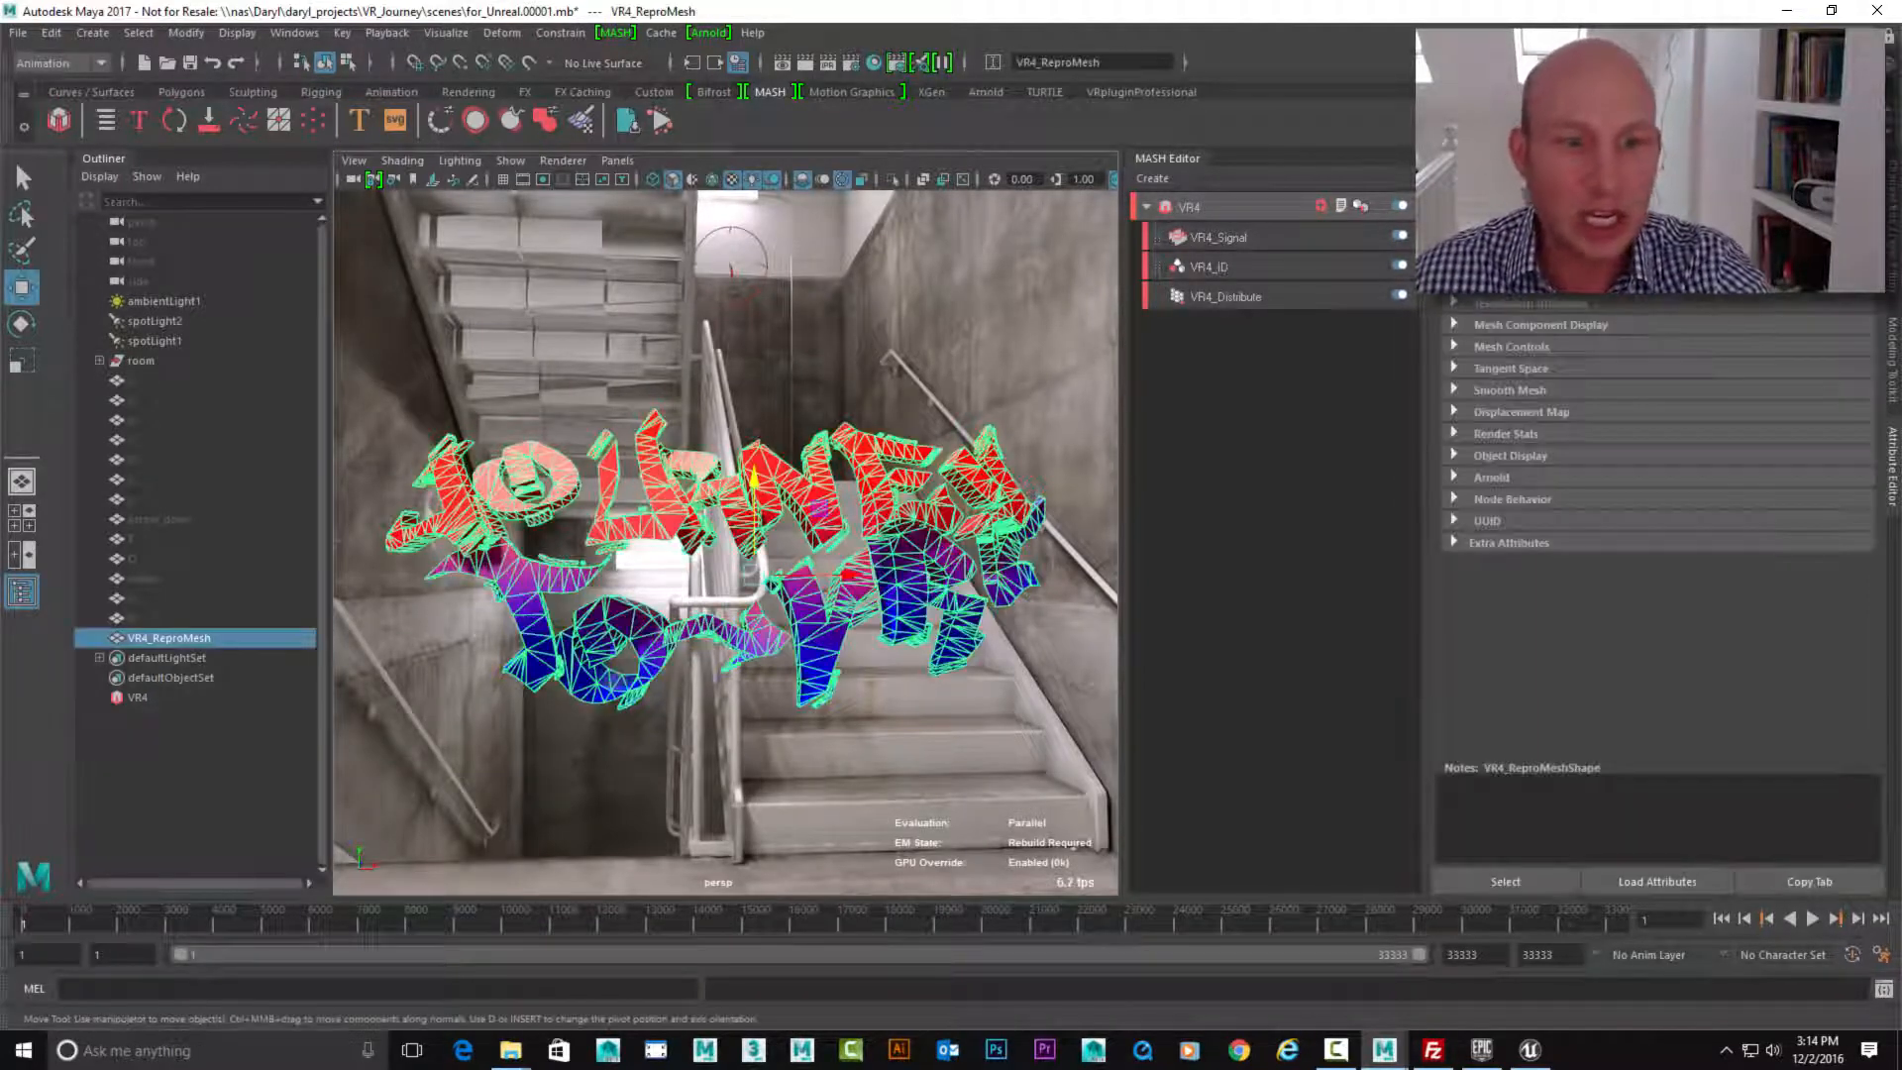
{"action": "left_click", "coordinate": [198, 772]}
{"action": "left_click", "coordinate": [169, 638]}
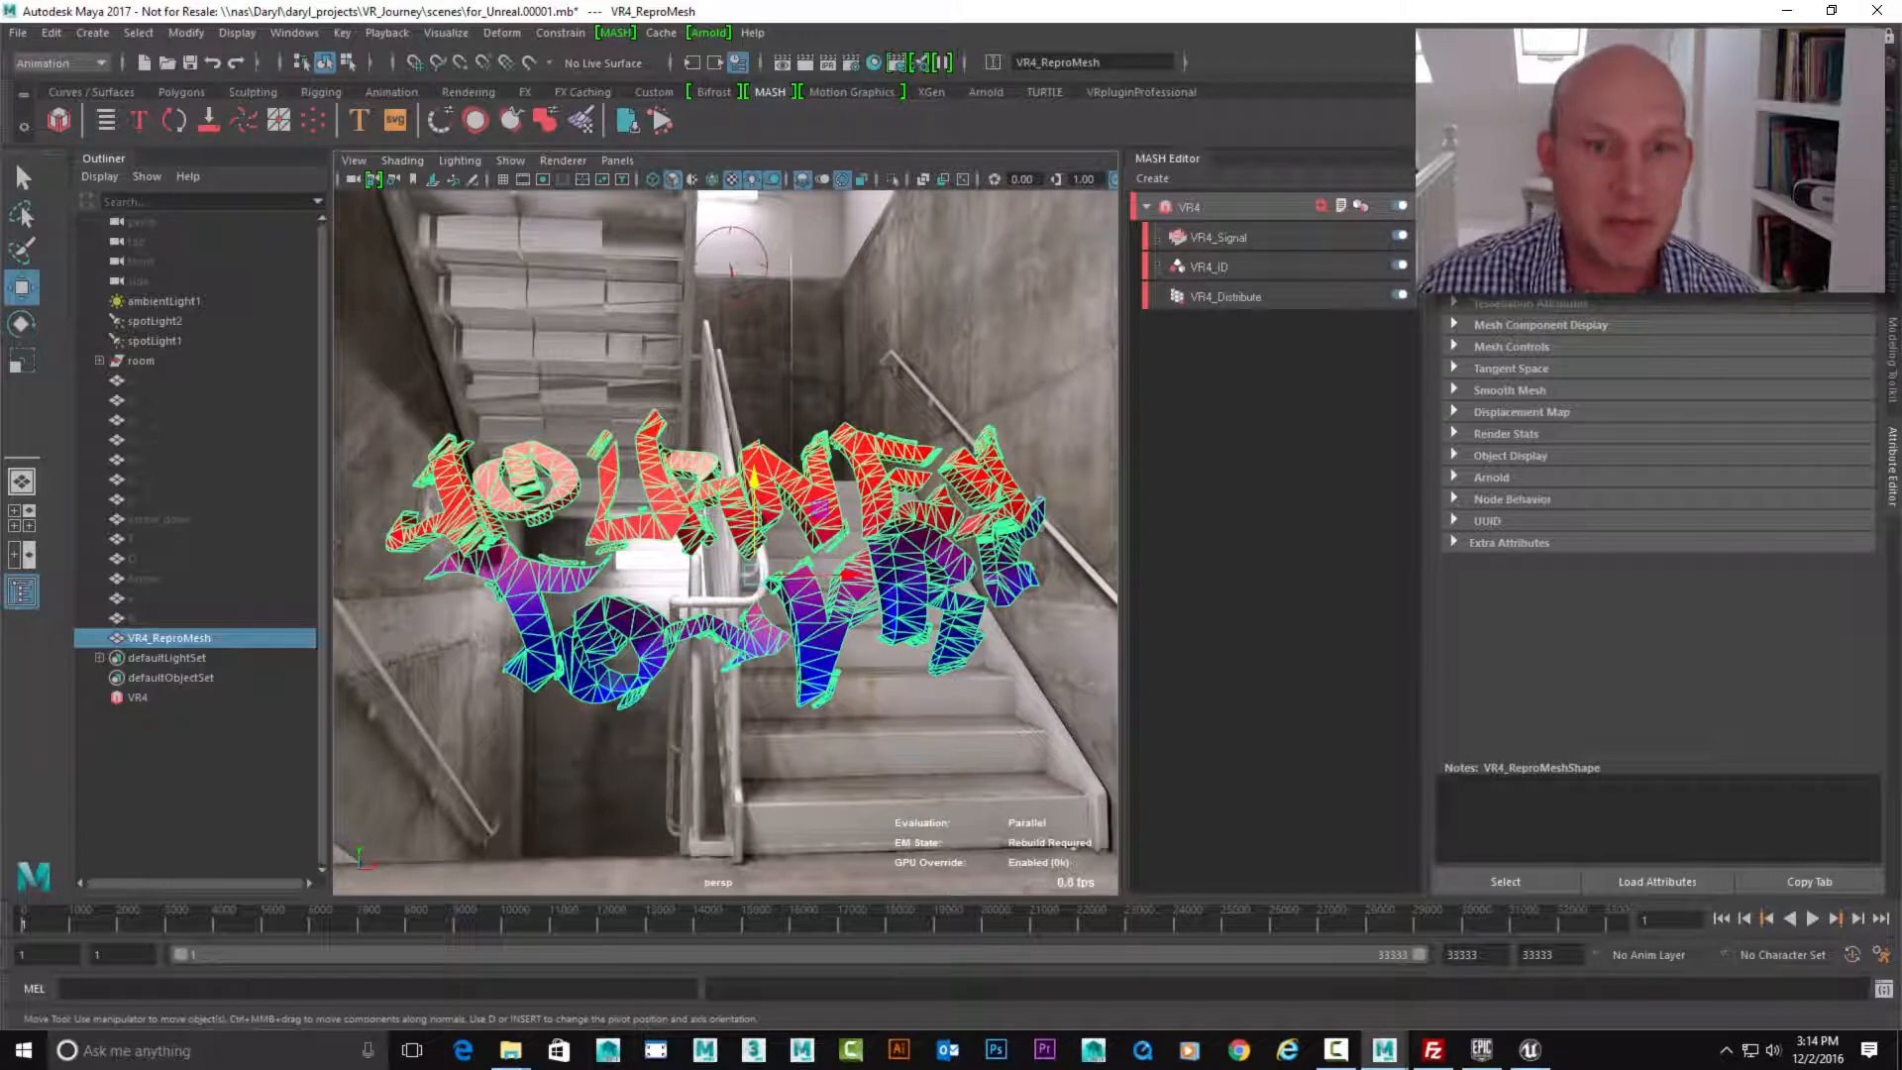
{"action": "key", "text": "alt+d"}
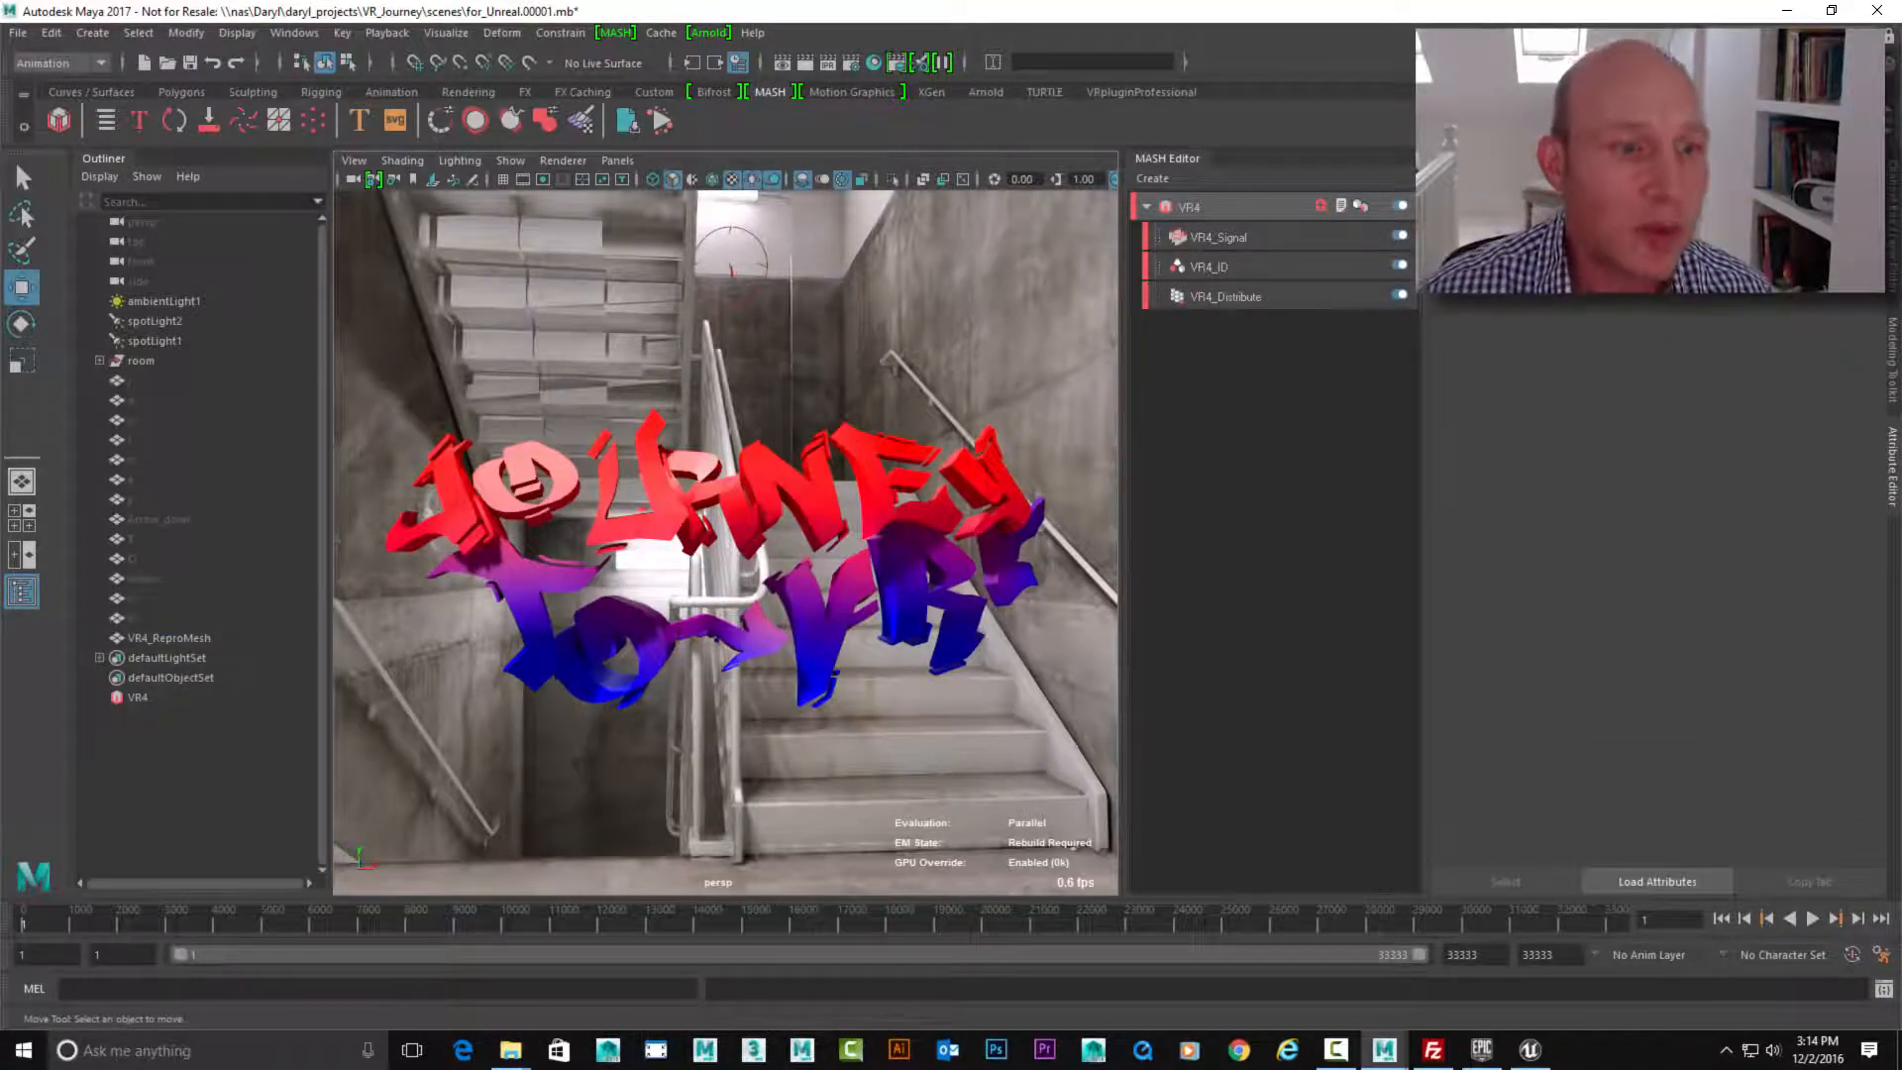
{"action": "left_click", "coordinate": [170, 638]}
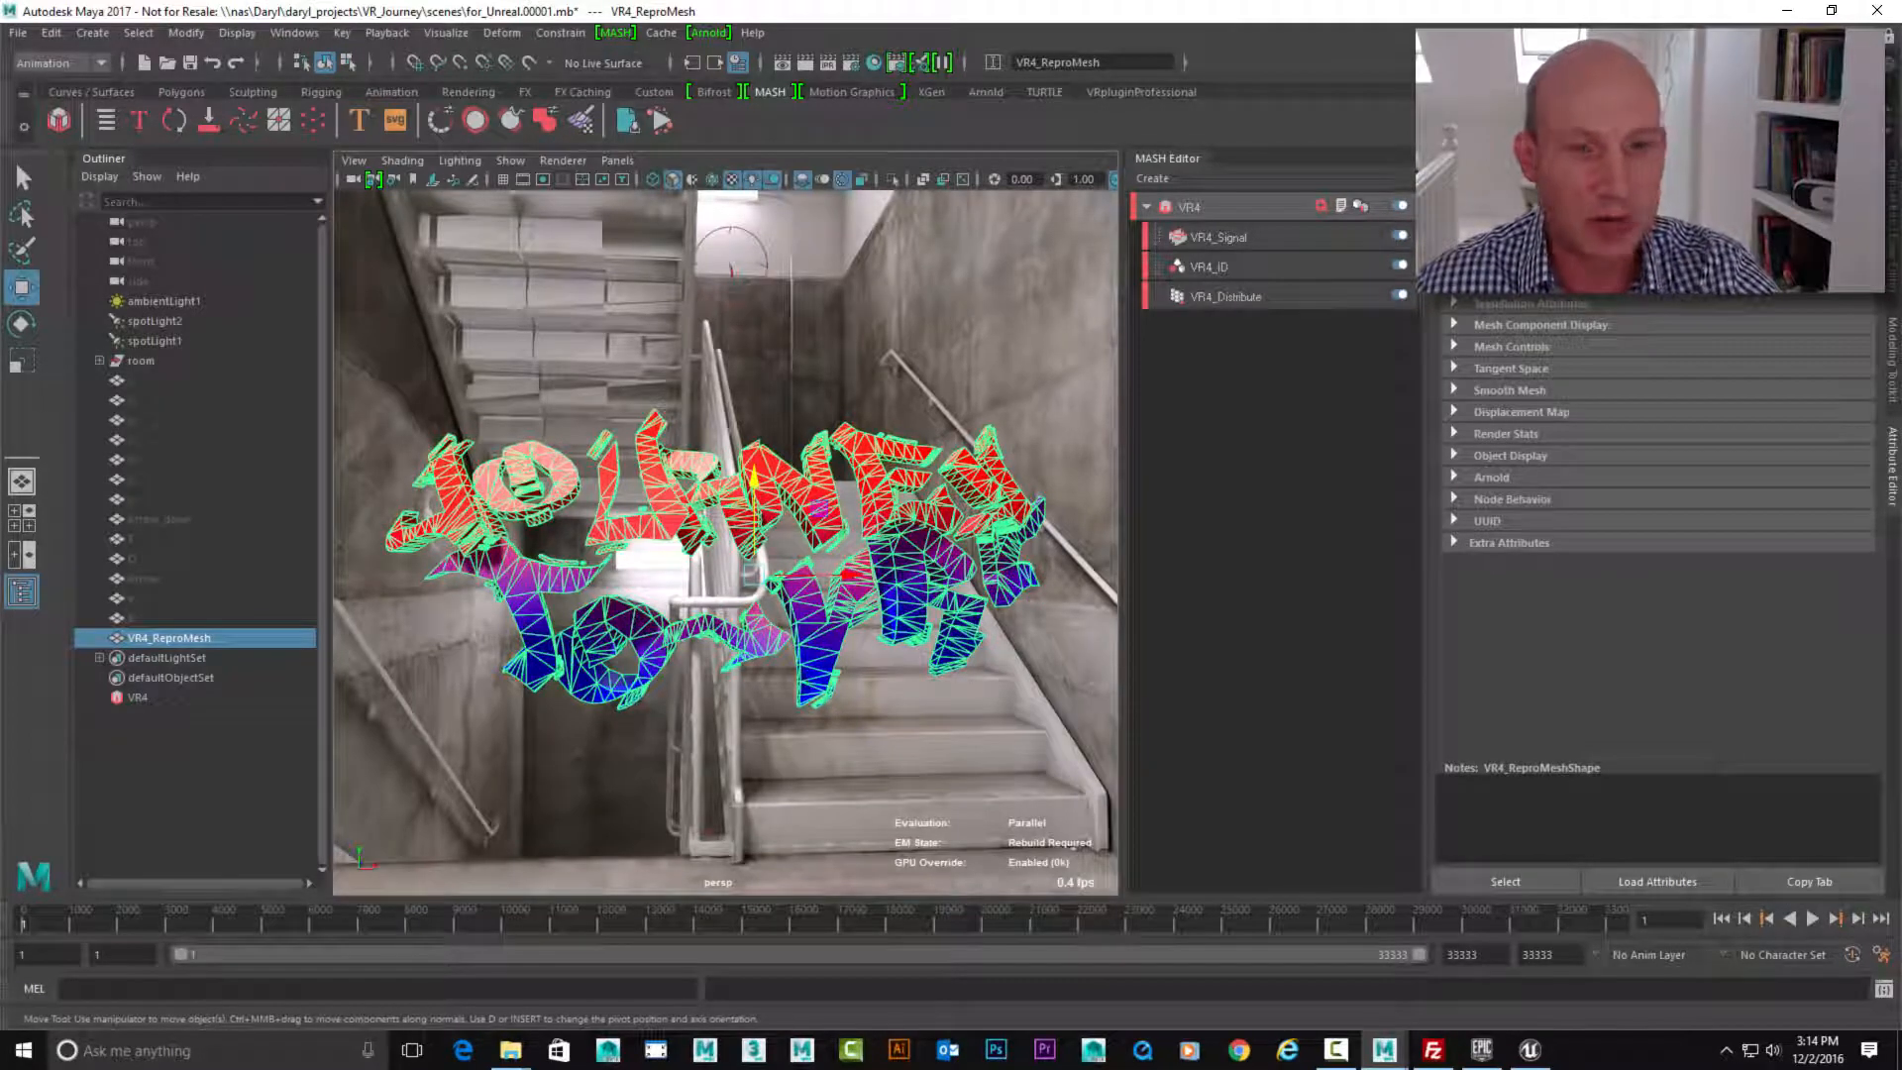
{"action": "key", "text": "alt+d"}
{"action": "left_click", "coordinate": [169, 638]}
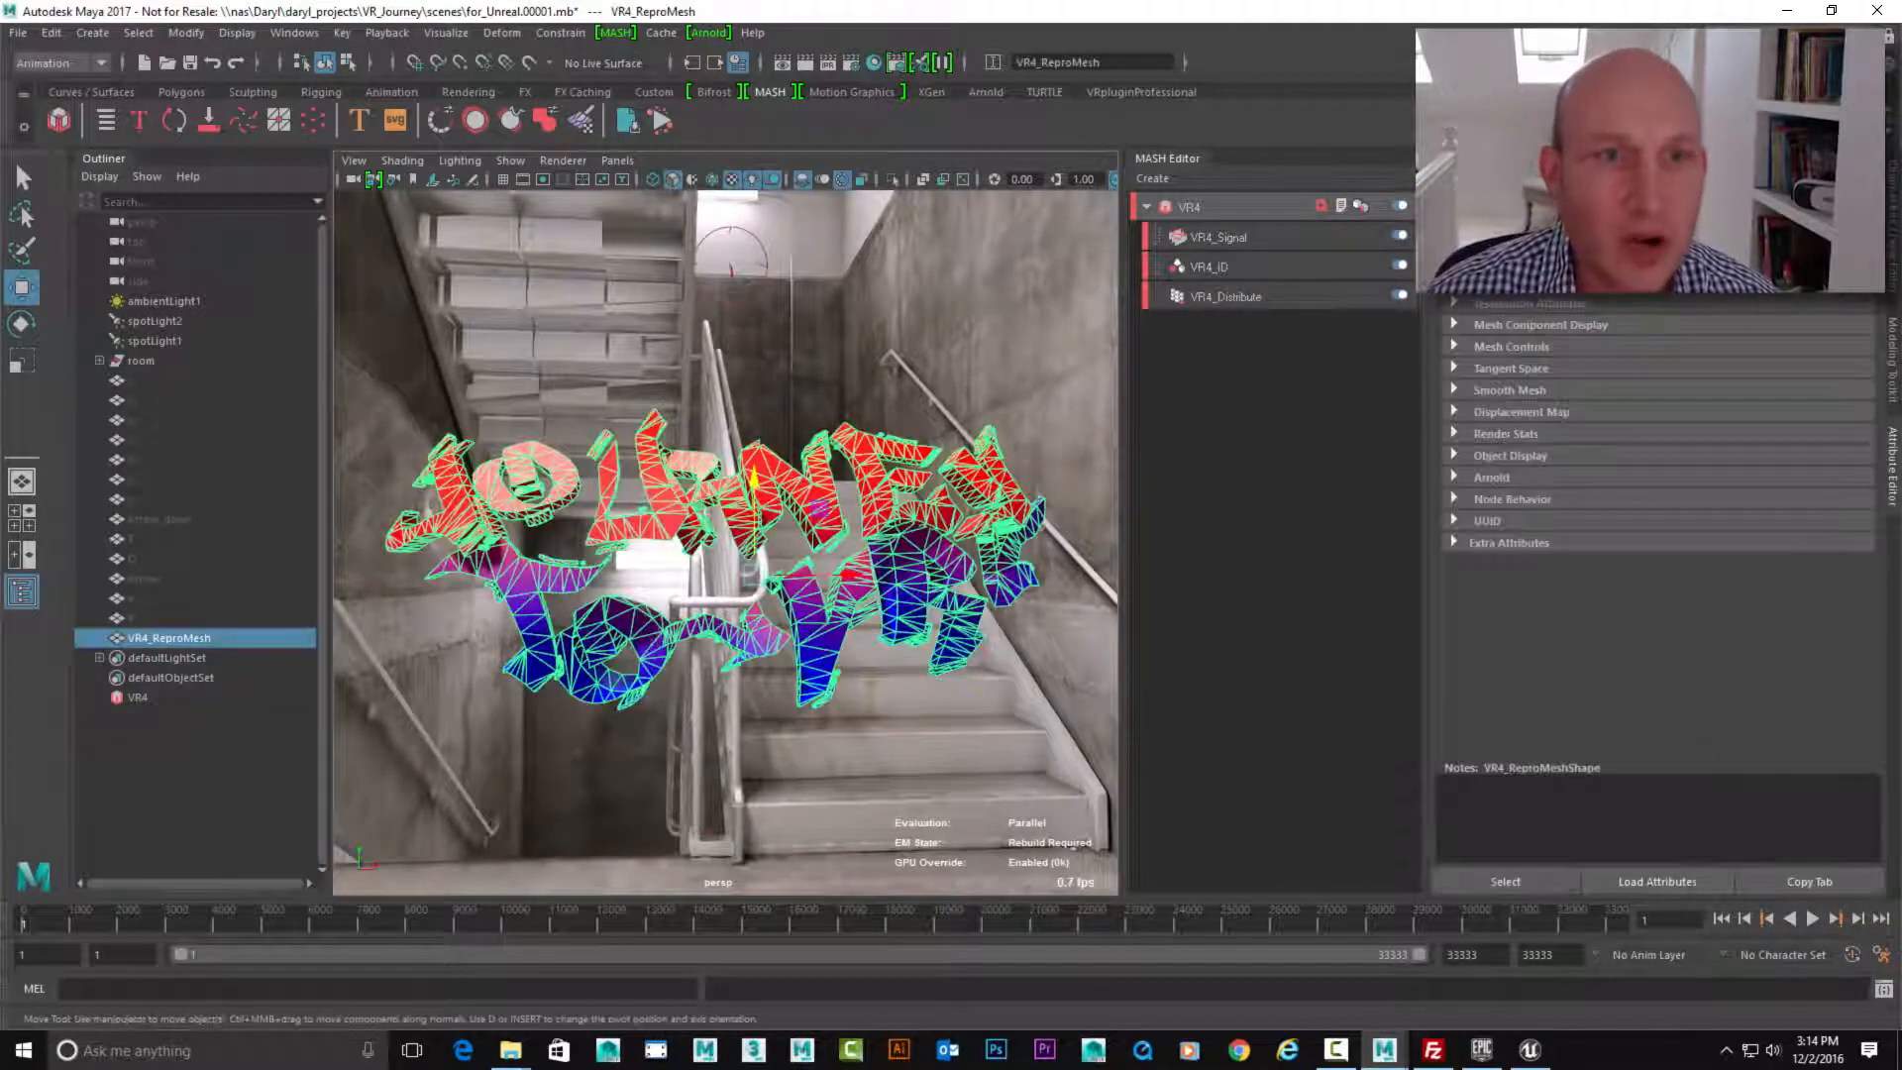
Switch the VR4 MASH network's geometry type from the repro mesh to an instancer.
{"action": "left_click", "coordinate": [615, 32]}
{"action": "mouse_move", "coordinate": [654, 107]}
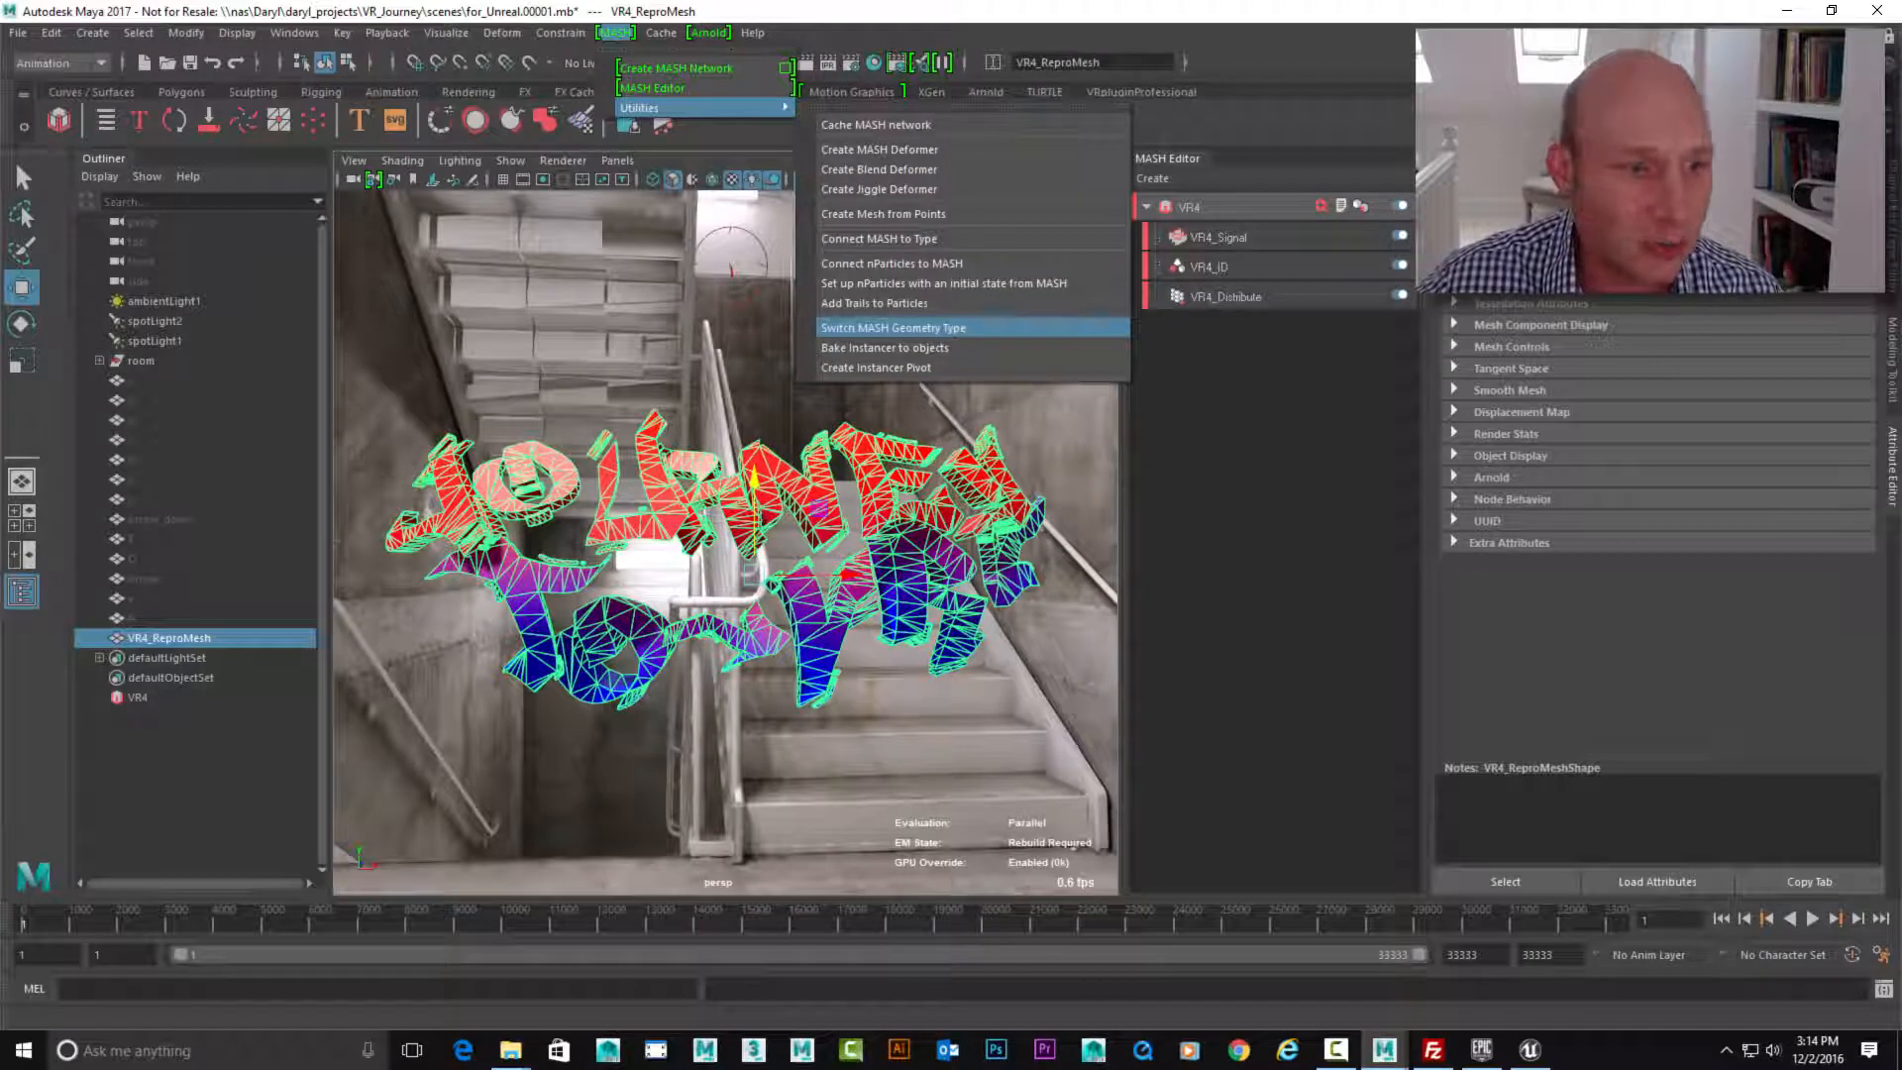
{"action": "left_click", "coordinate": [138, 697]}
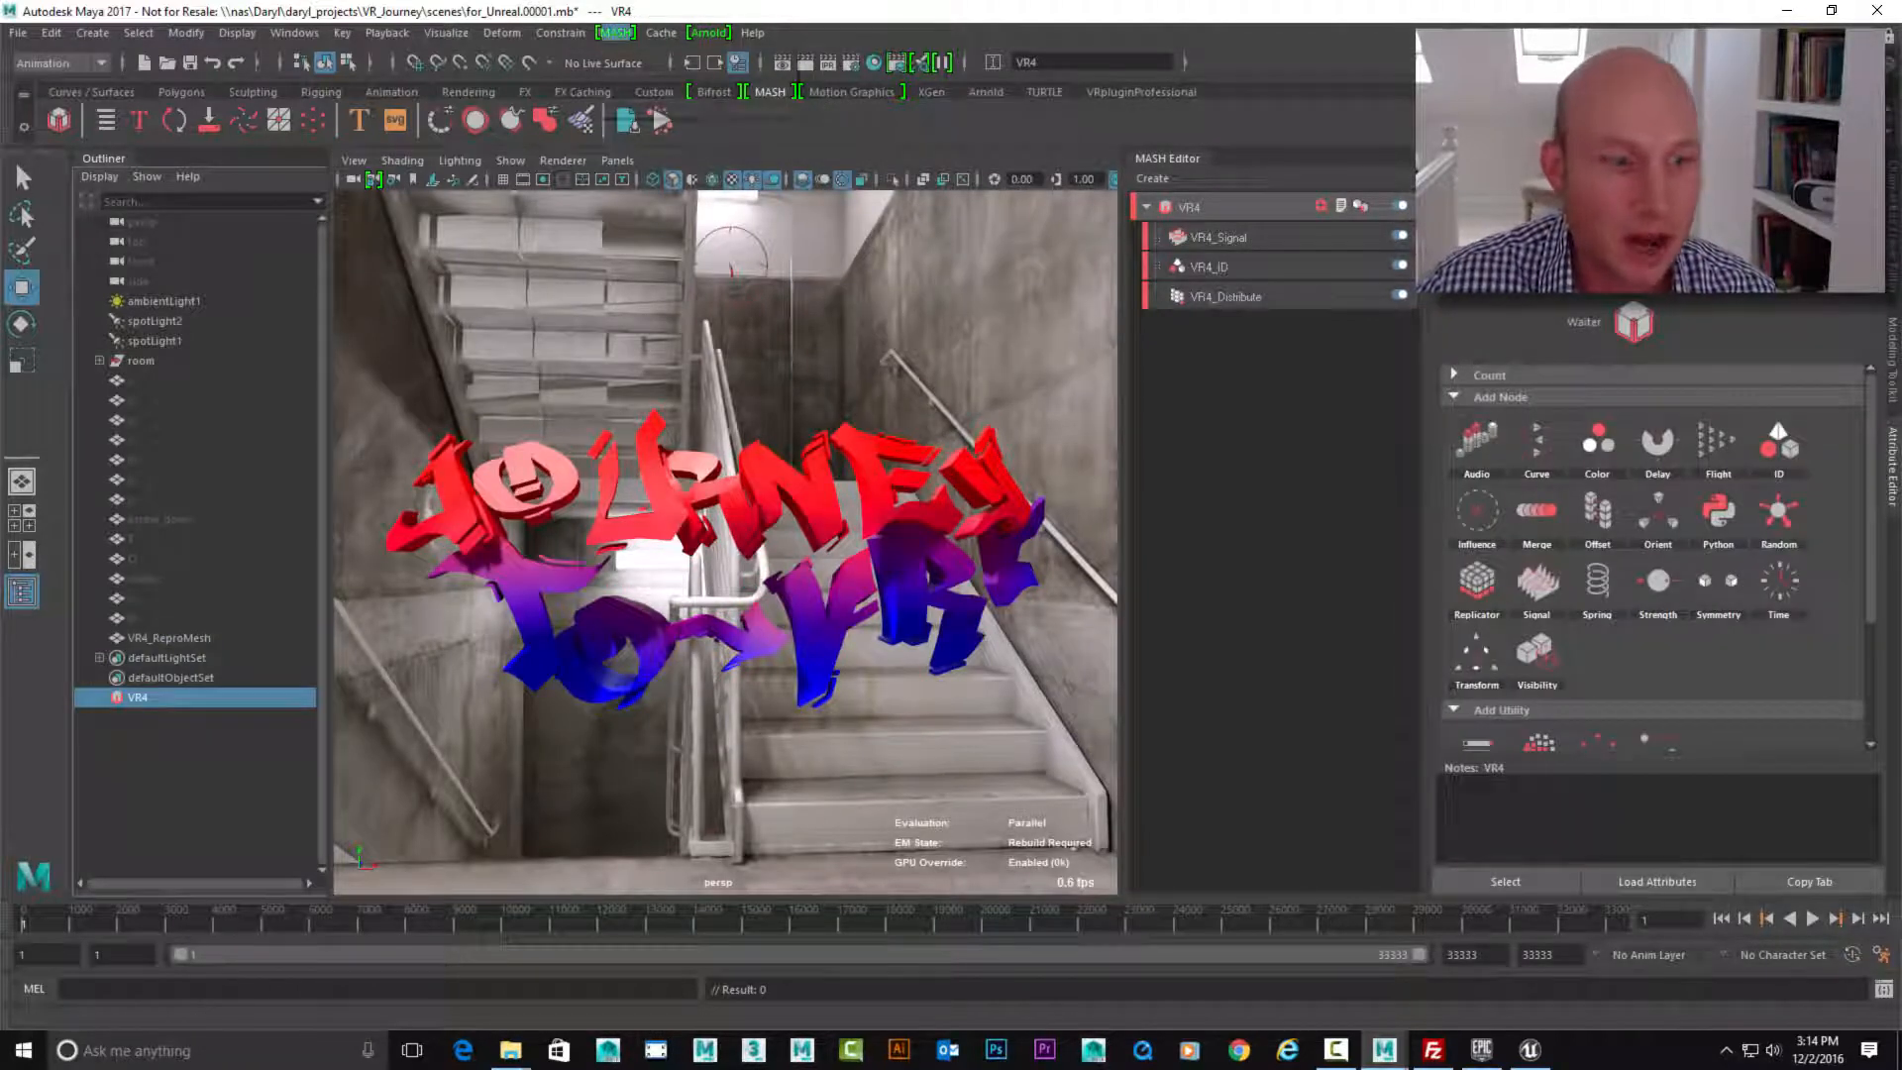
{"action": "left_click", "coordinate": [615, 33]}
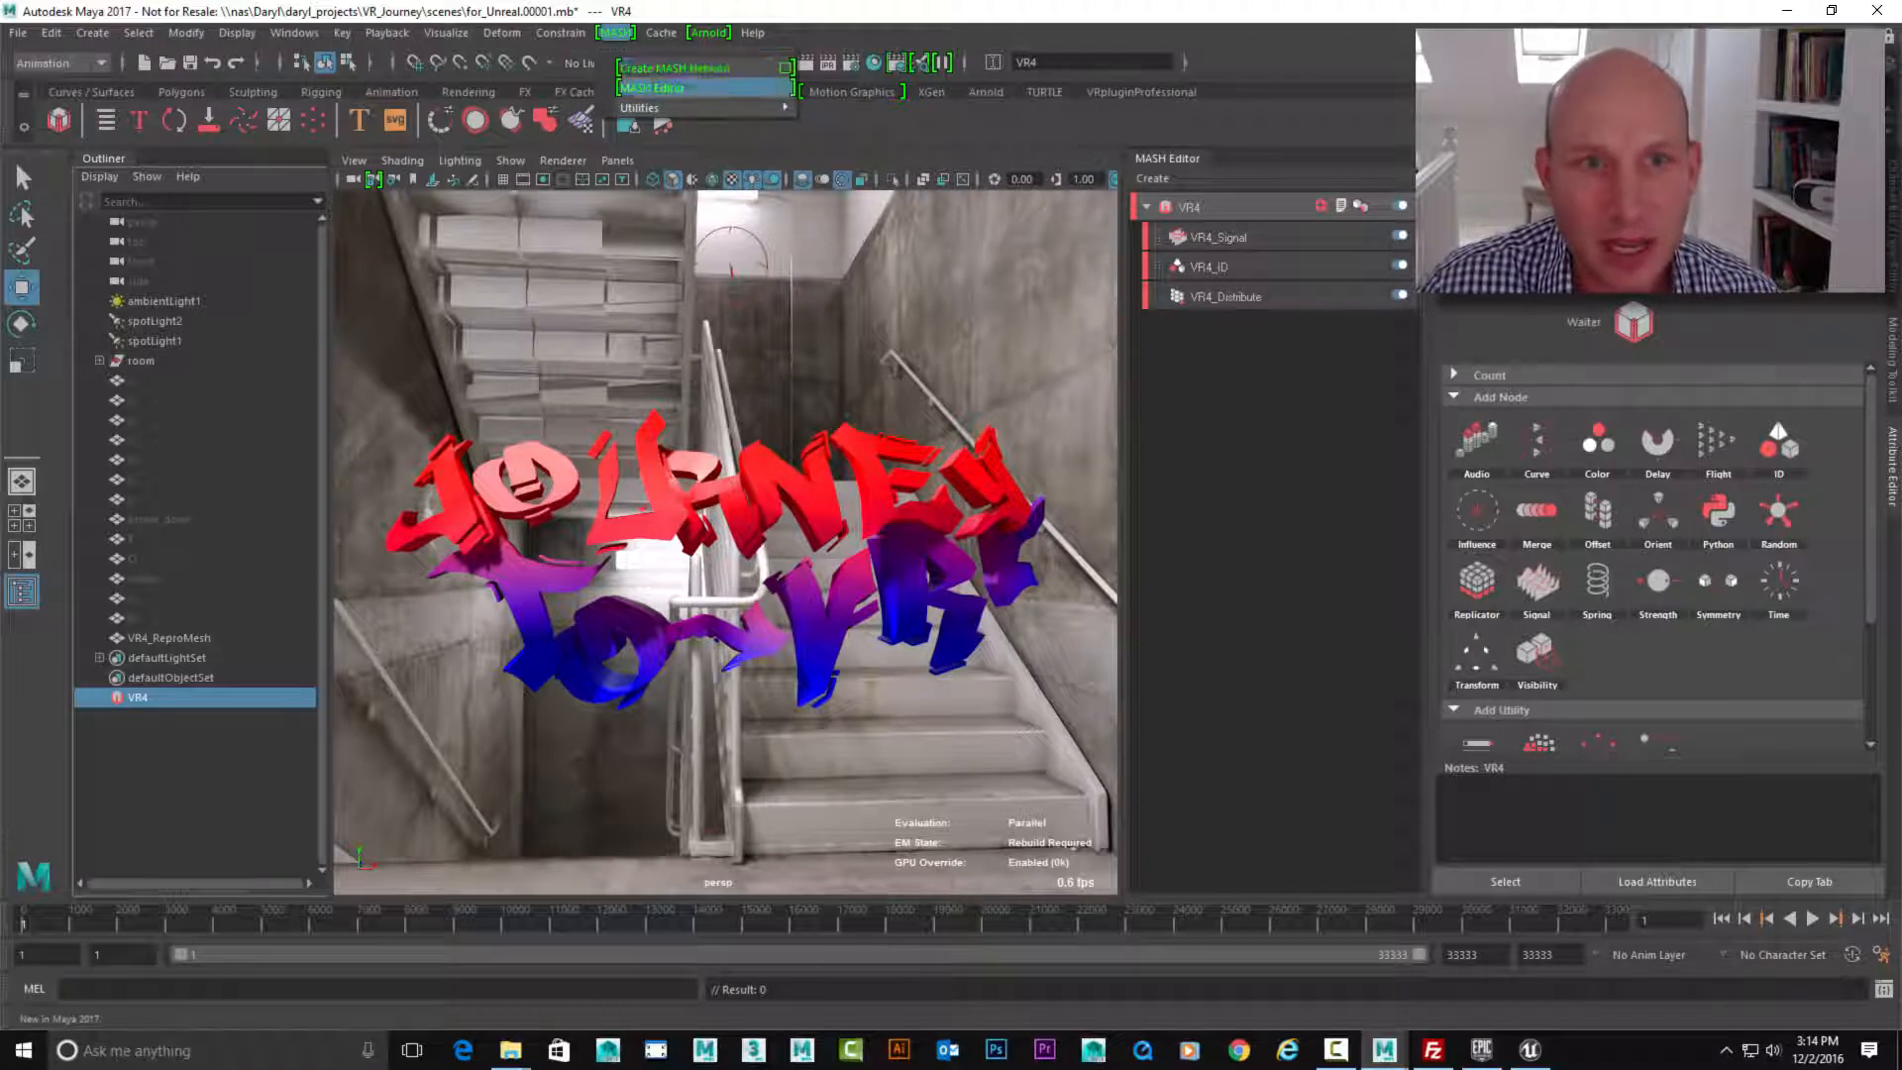
{"action": "left_click", "coordinate": [891, 328]}
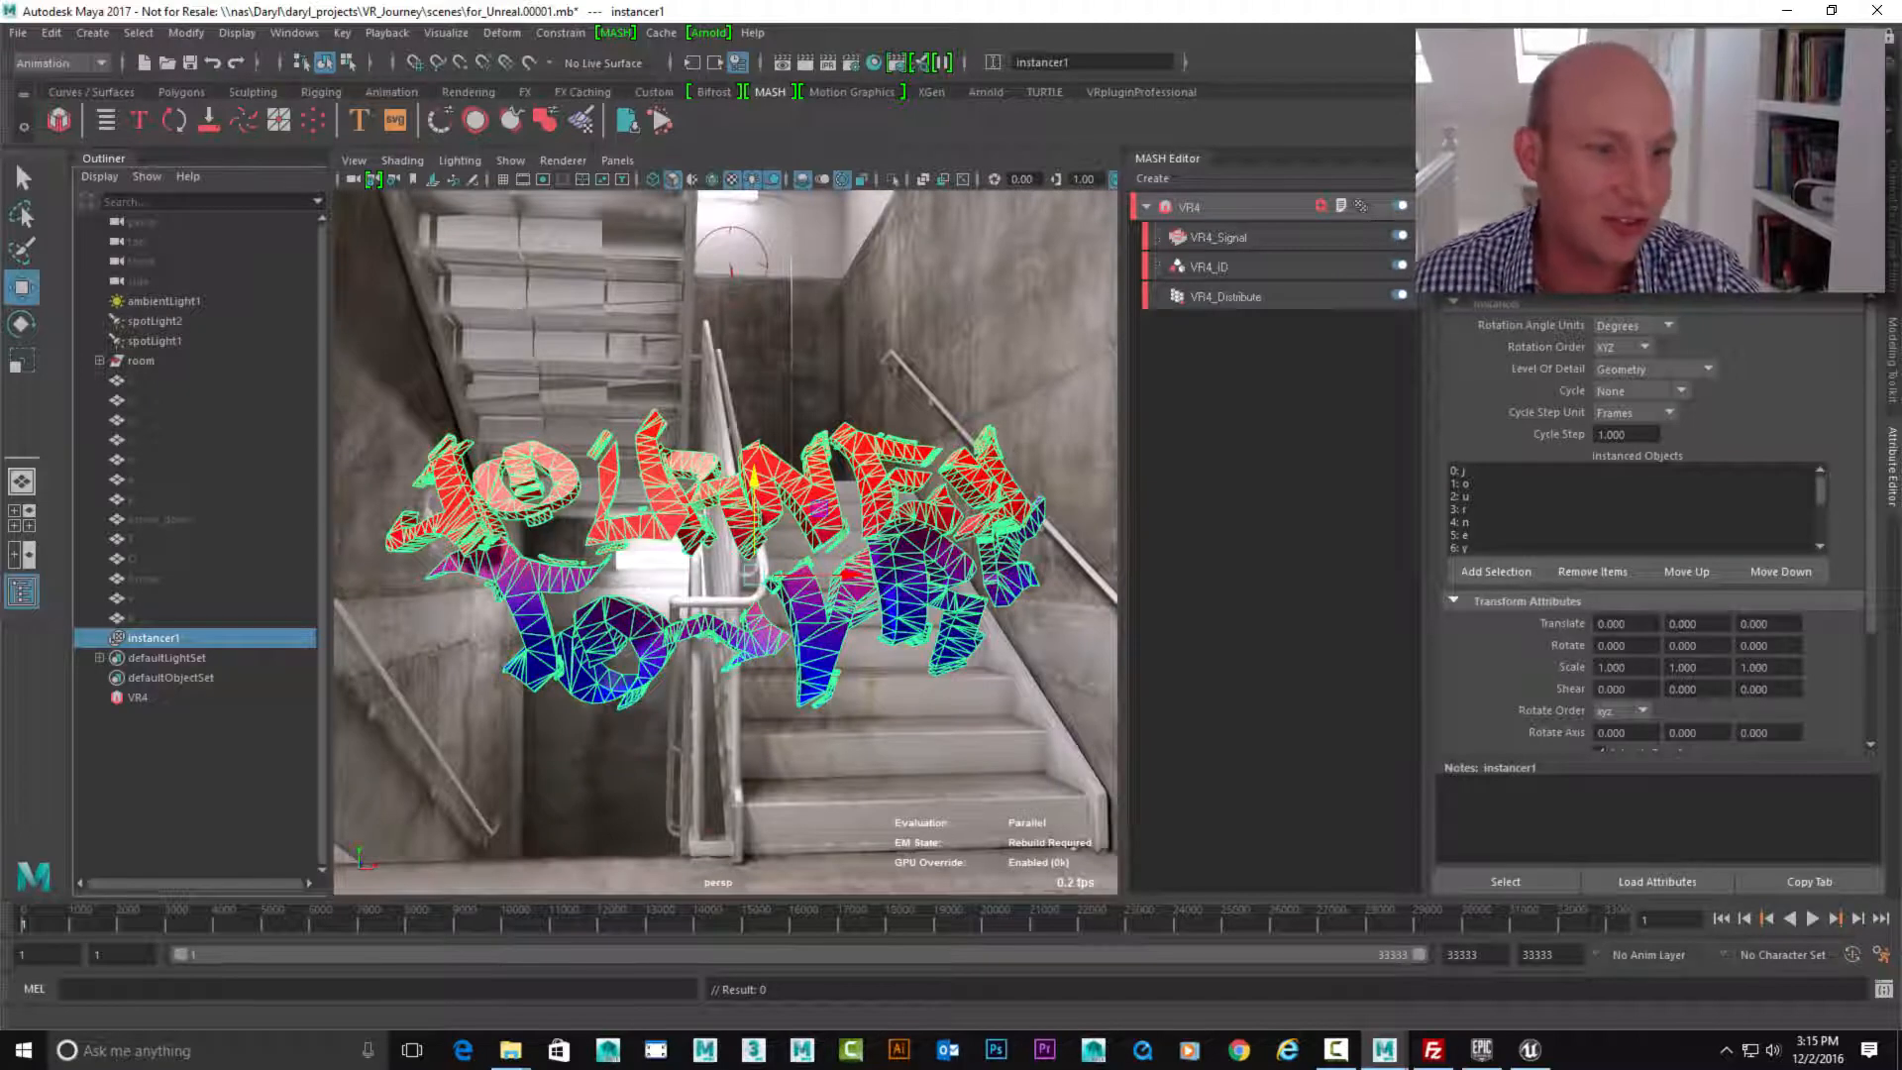
Set the end of the playback range to frame 100.
{"action": "left_click", "coordinate": [615, 33]}
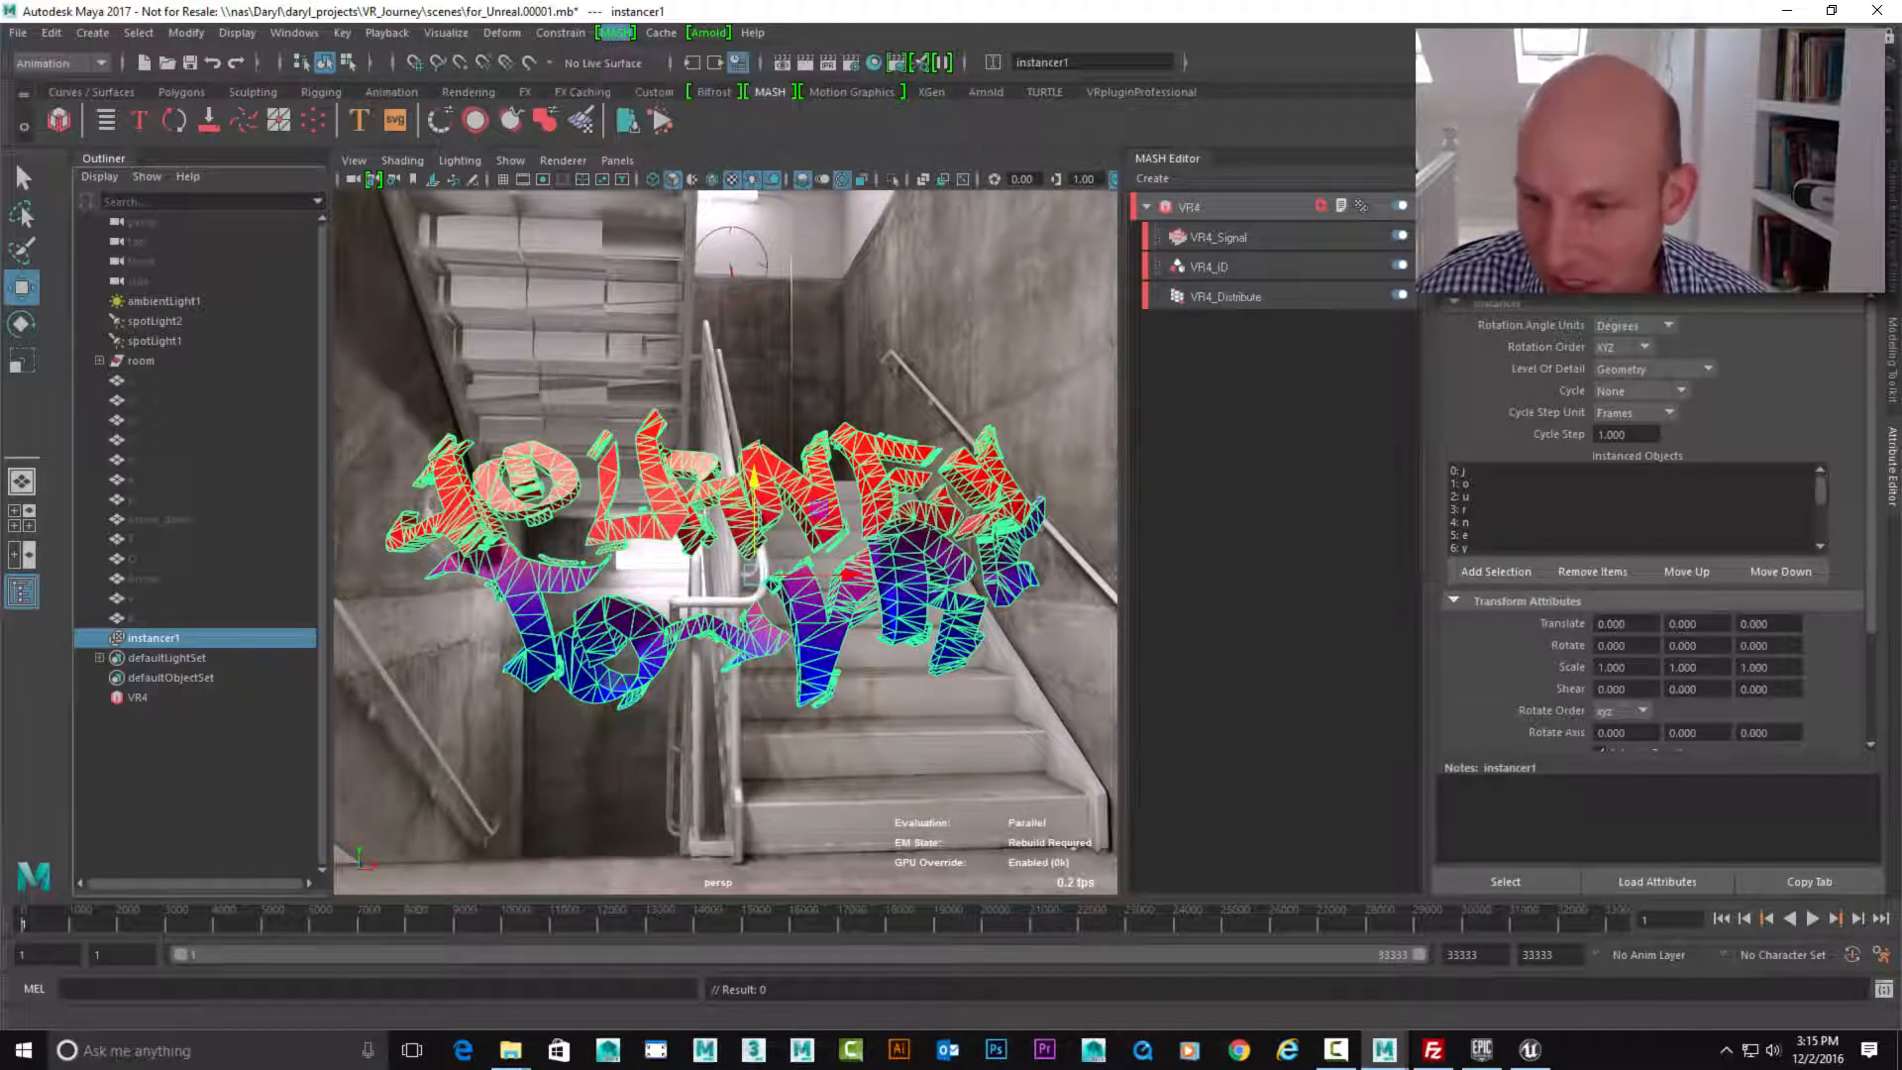
{"action": "double_click", "coordinate": [1462, 955]}
{"action": "type", "text": "100"}
{"action": "key", "text": "Return"}
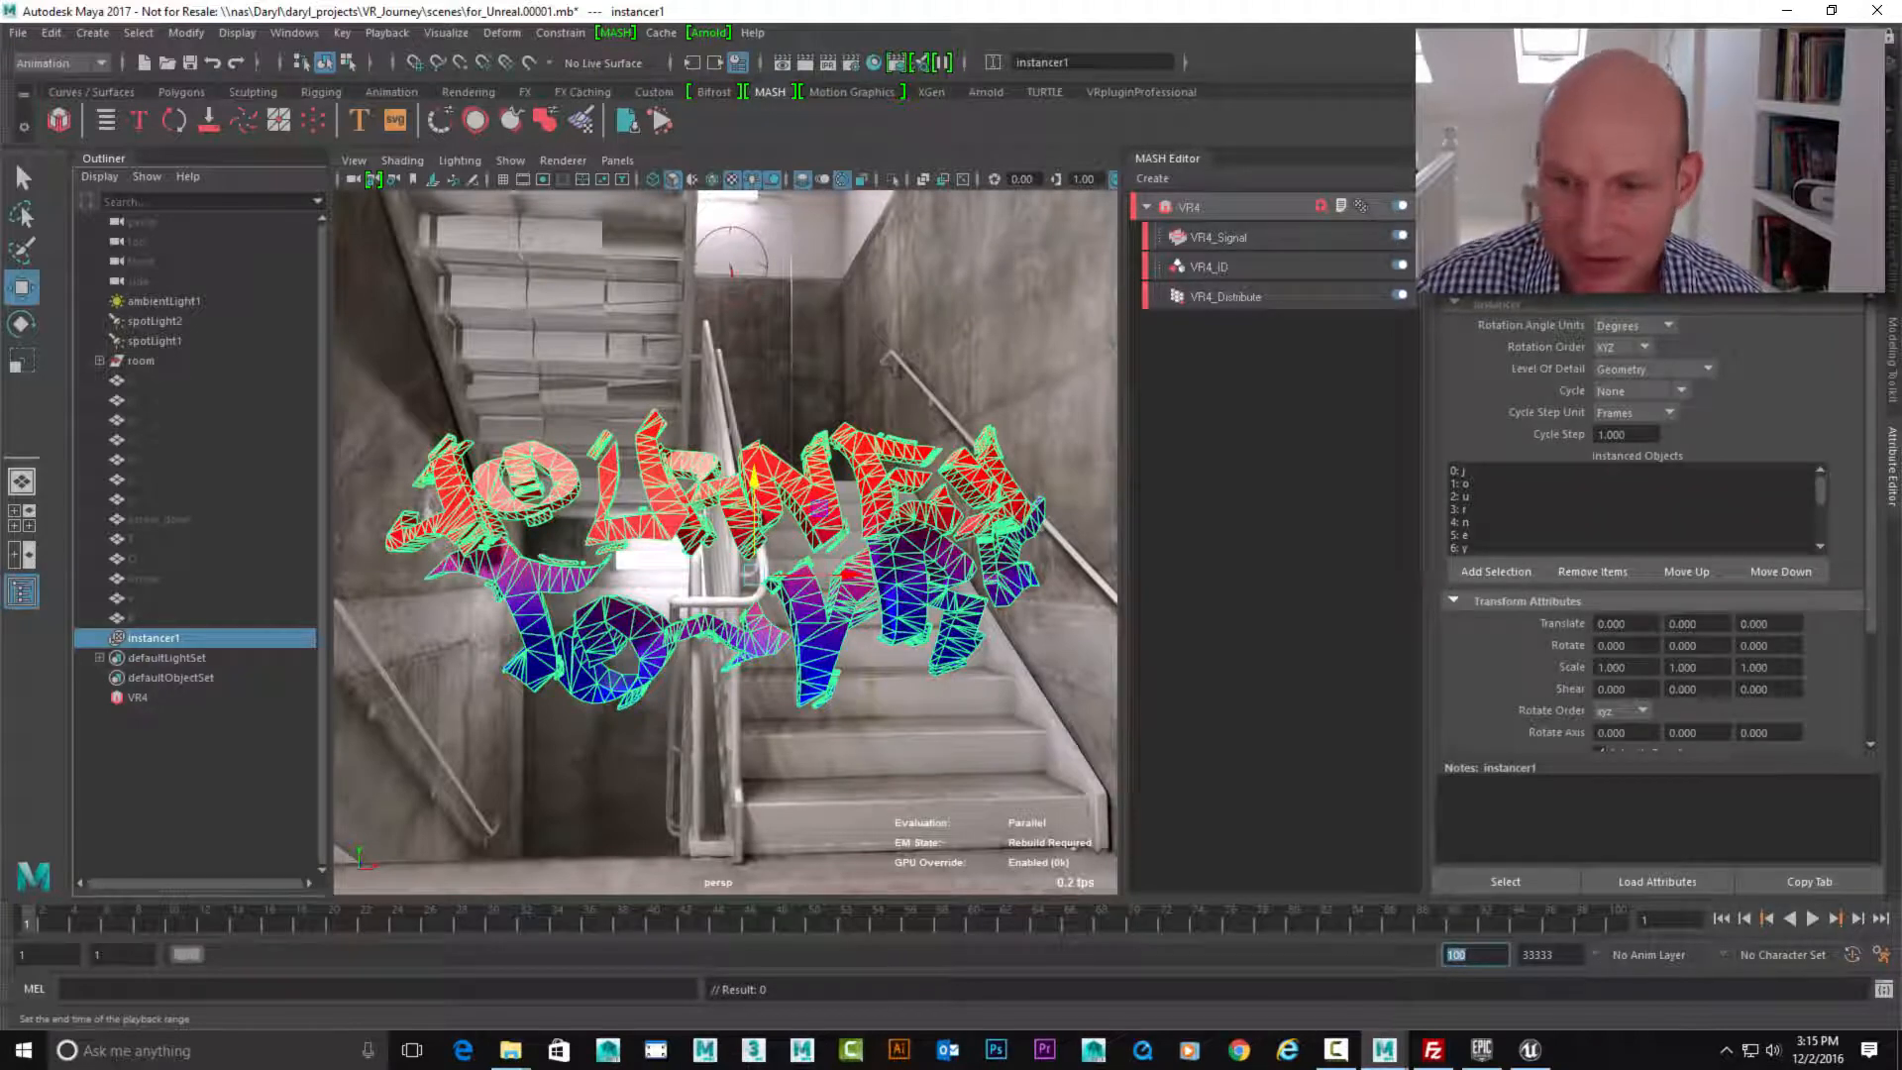
Bake the instancer's animation to individual objects, with the Translate, Rotate and Scale channels included.
{"action": "left_click", "coordinate": [615, 32]}
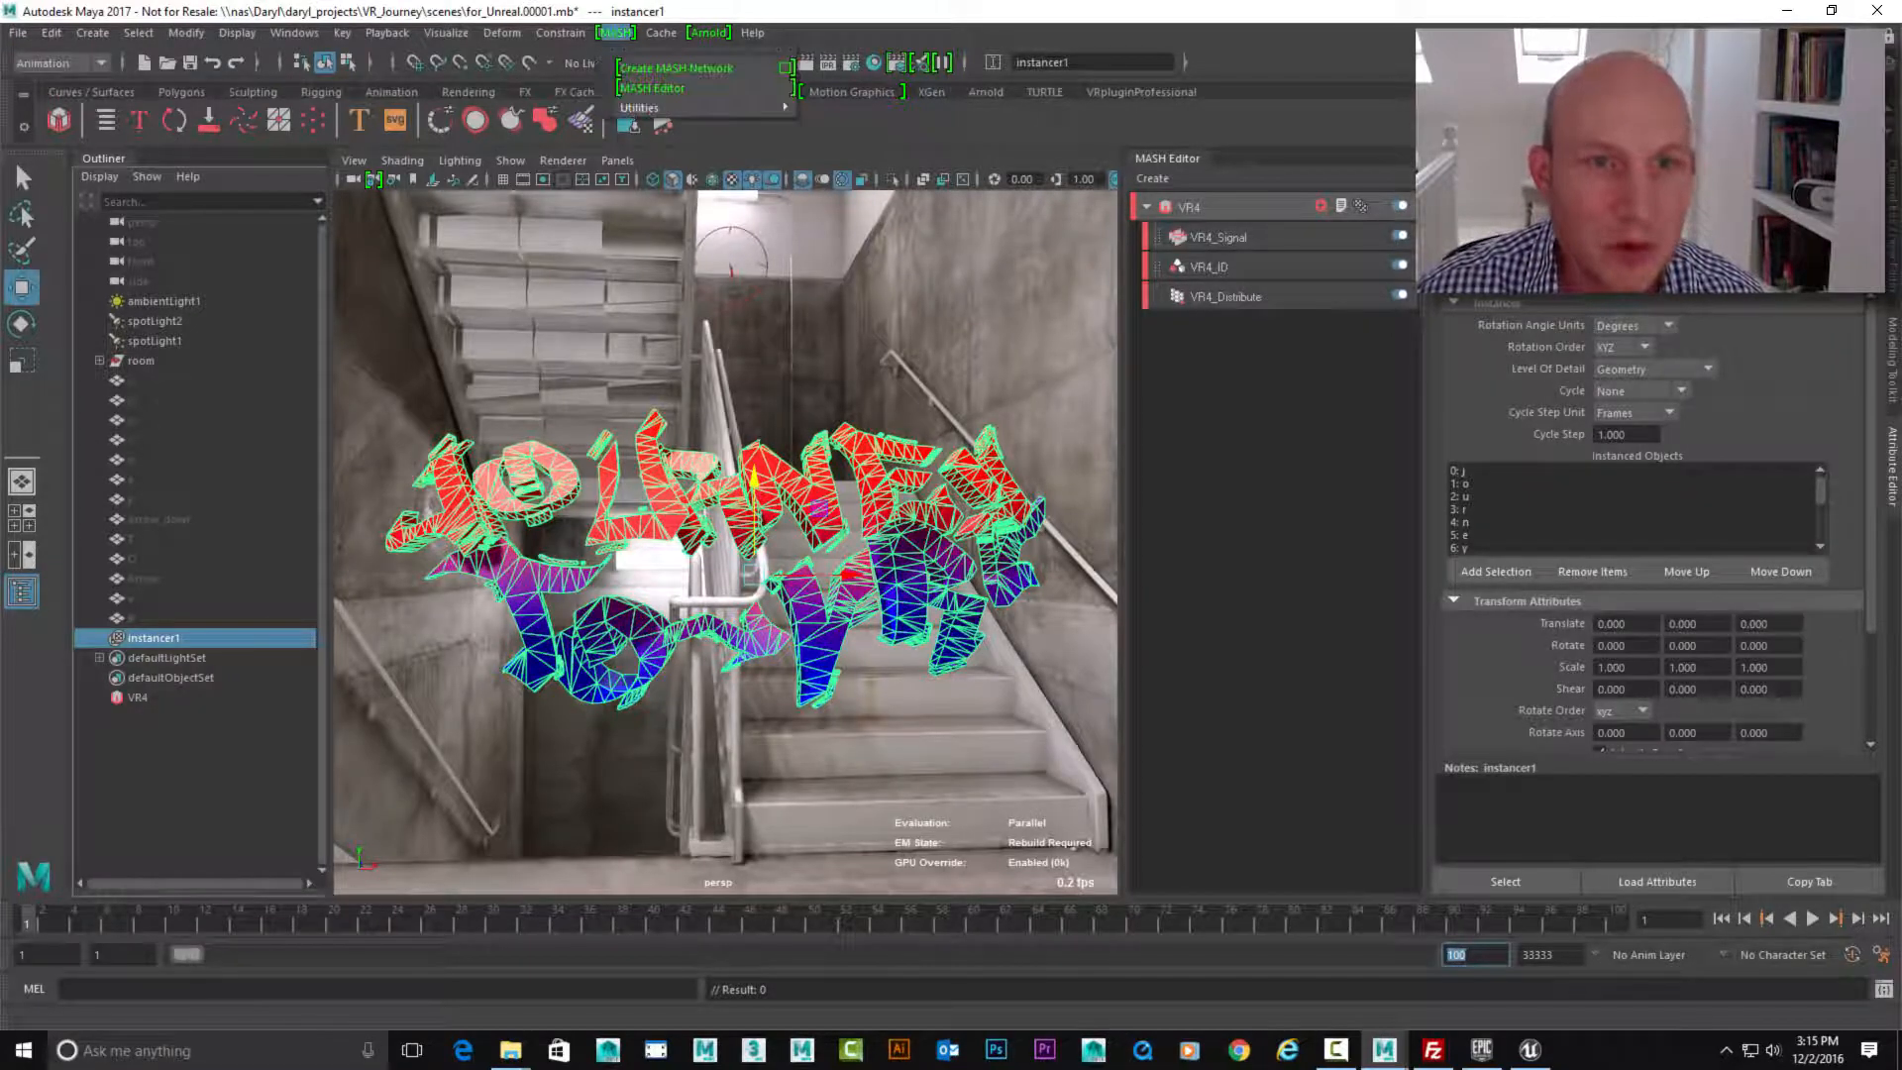
{"action": "mouse_move", "coordinate": [653, 107]}
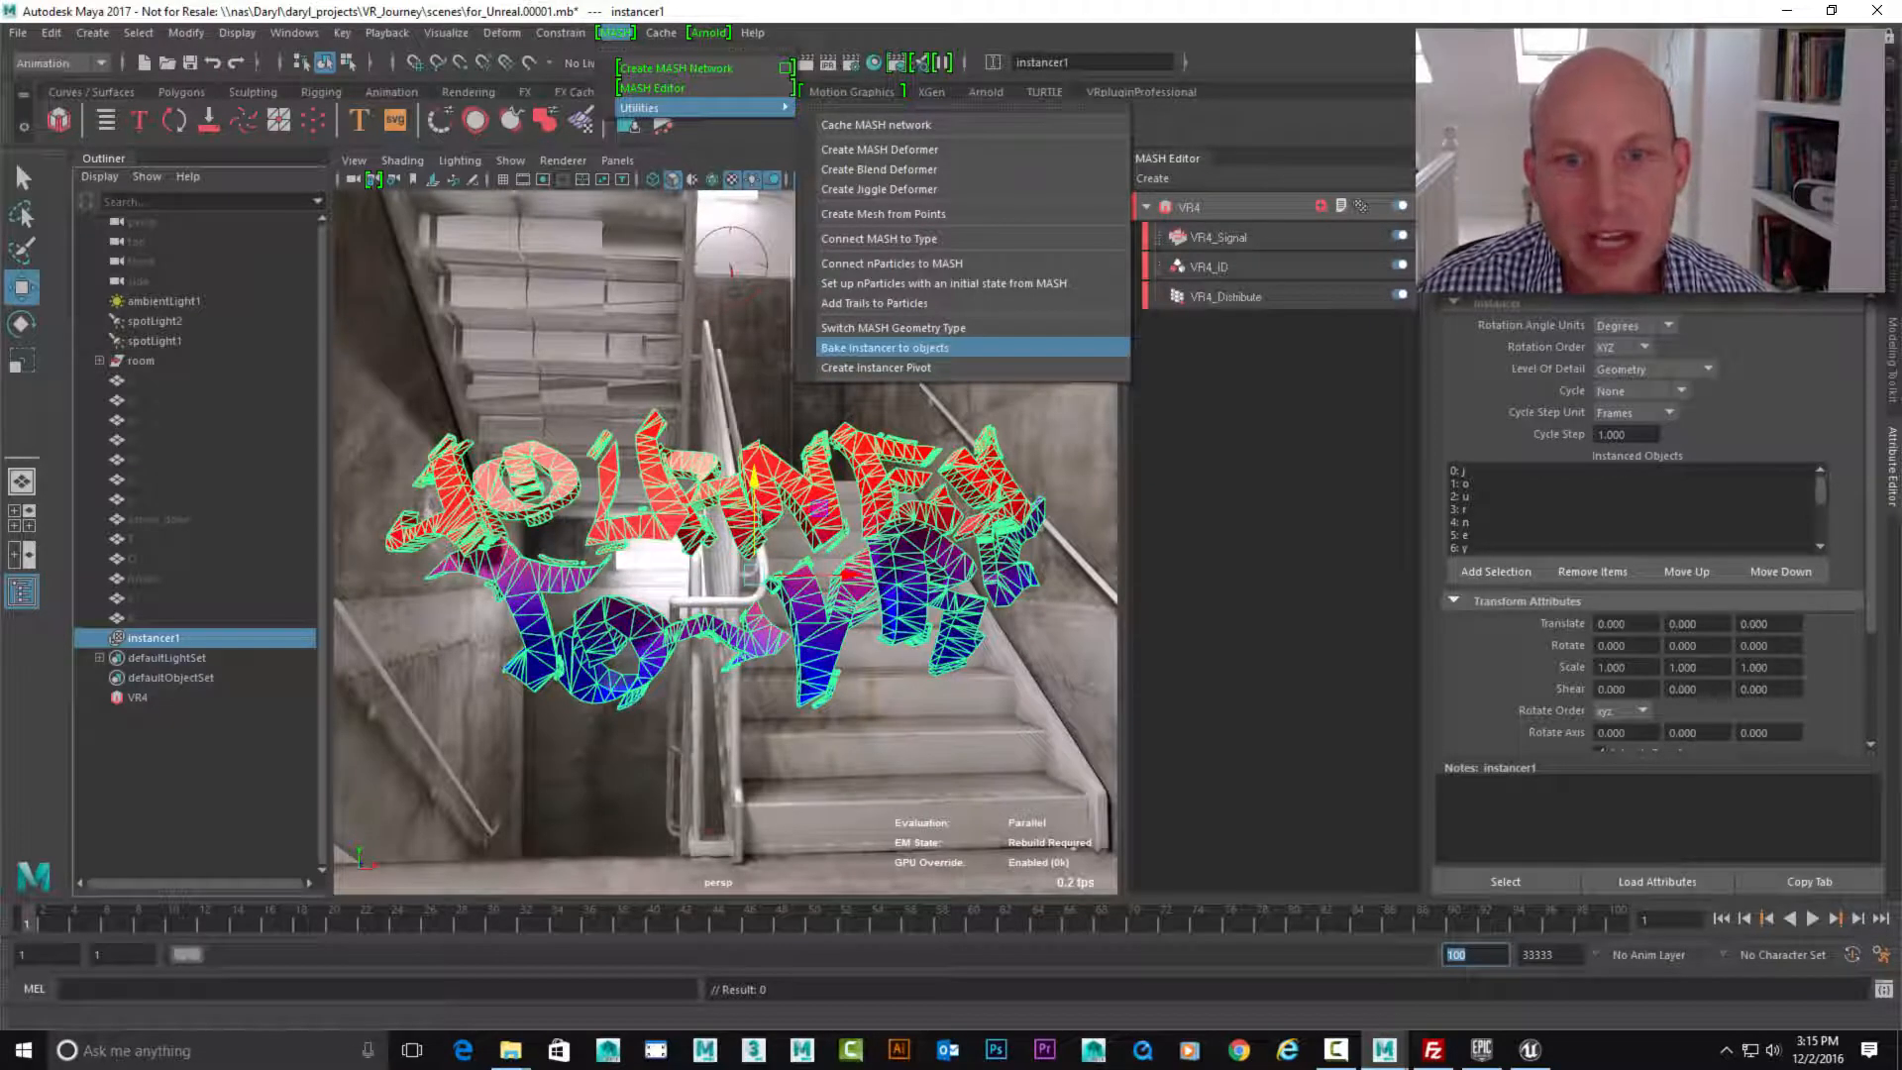
{"action": "left_click", "coordinate": [884, 348]}
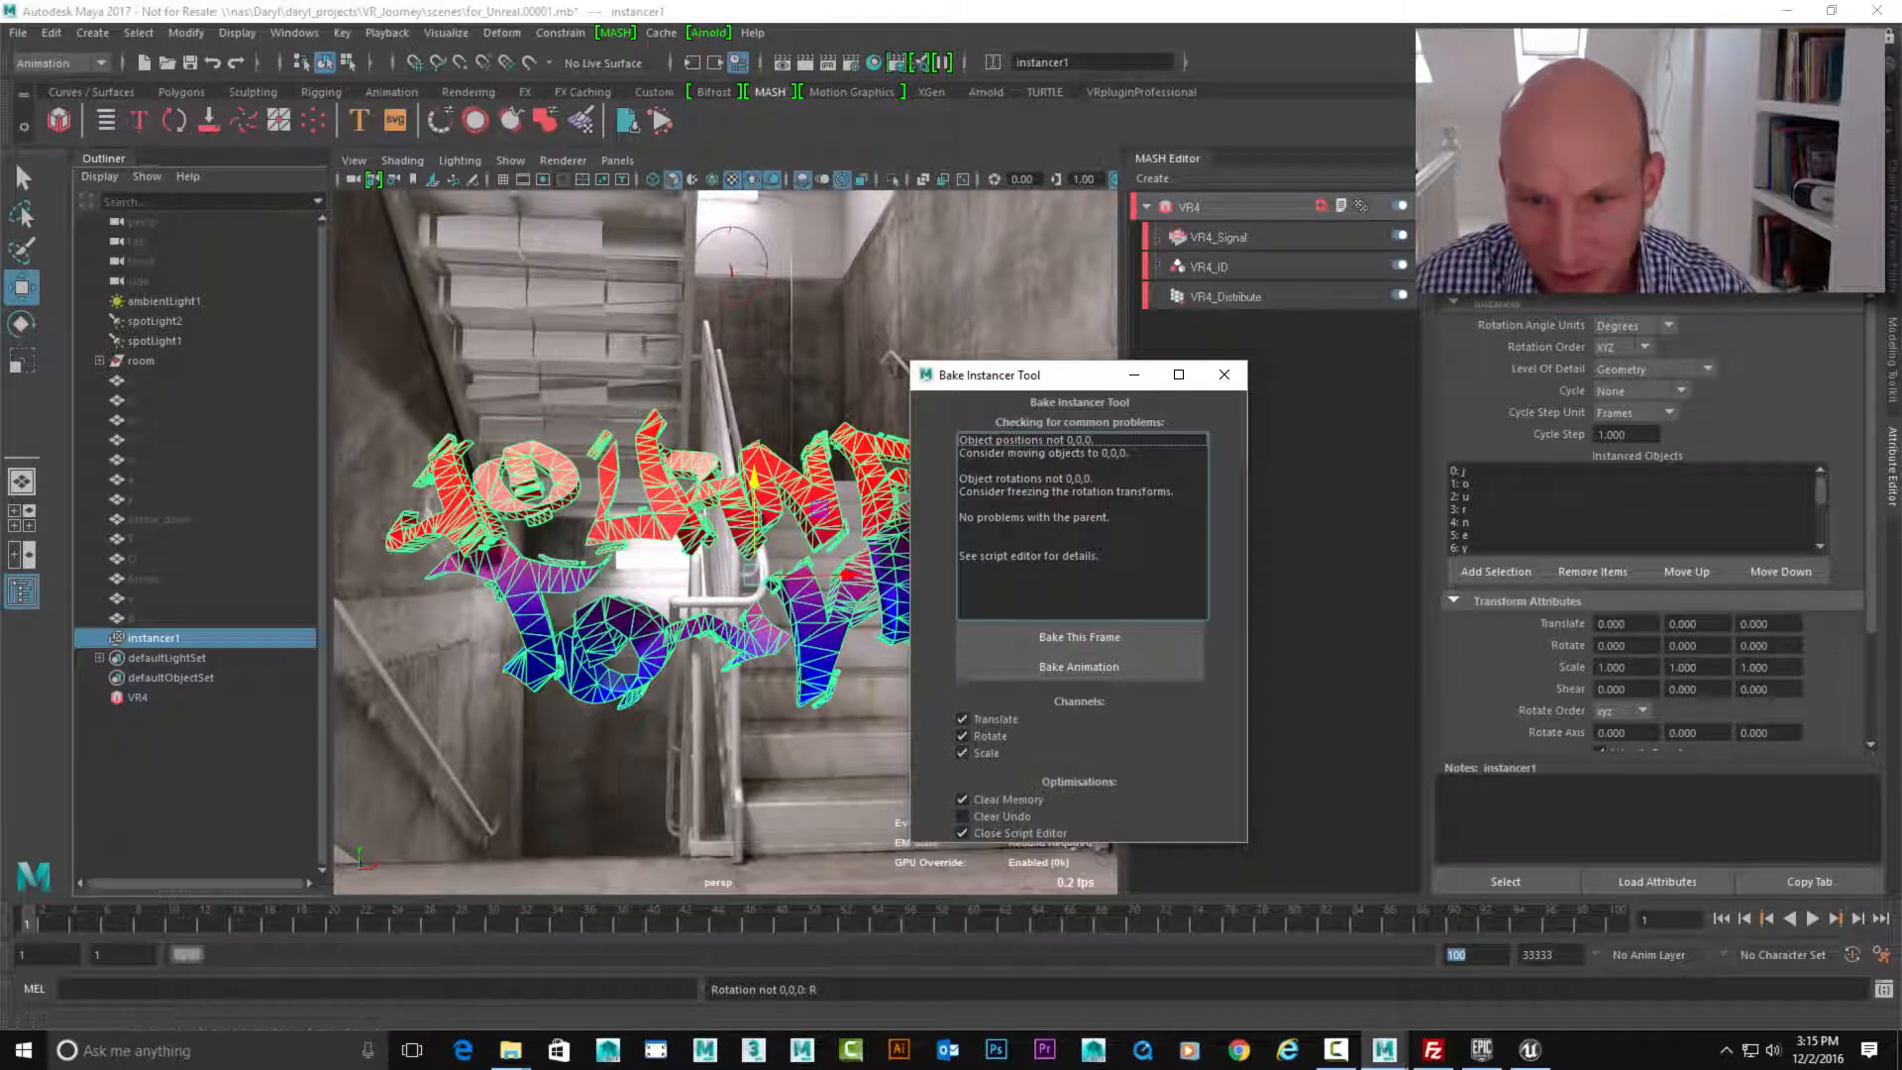
{"action": "left_click", "coordinate": [1079, 666]}
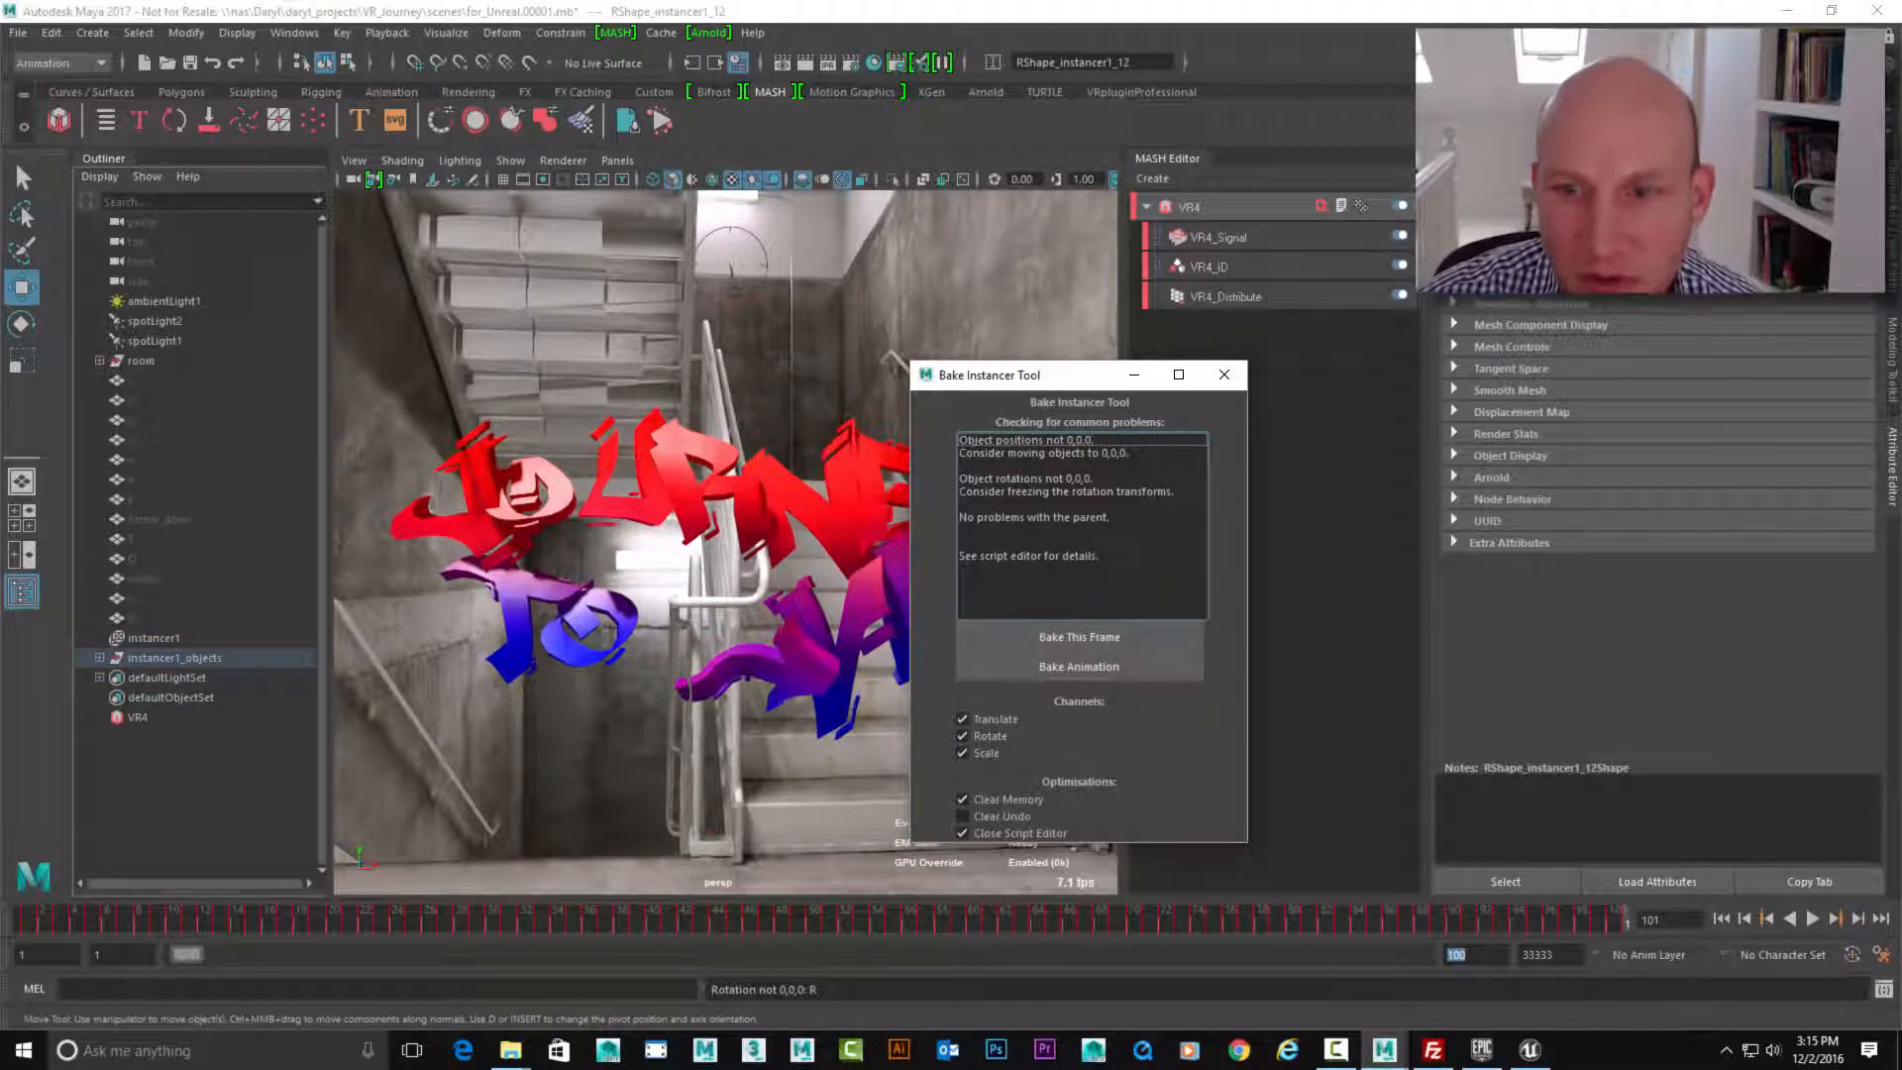
{"action": "left_click", "coordinate": [1224, 375]}
Hide instancer1 and make all the baked letter and arrow shapes inside instancer1_objects visible.
{"action": "left_click", "coordinate": [153, 637]}
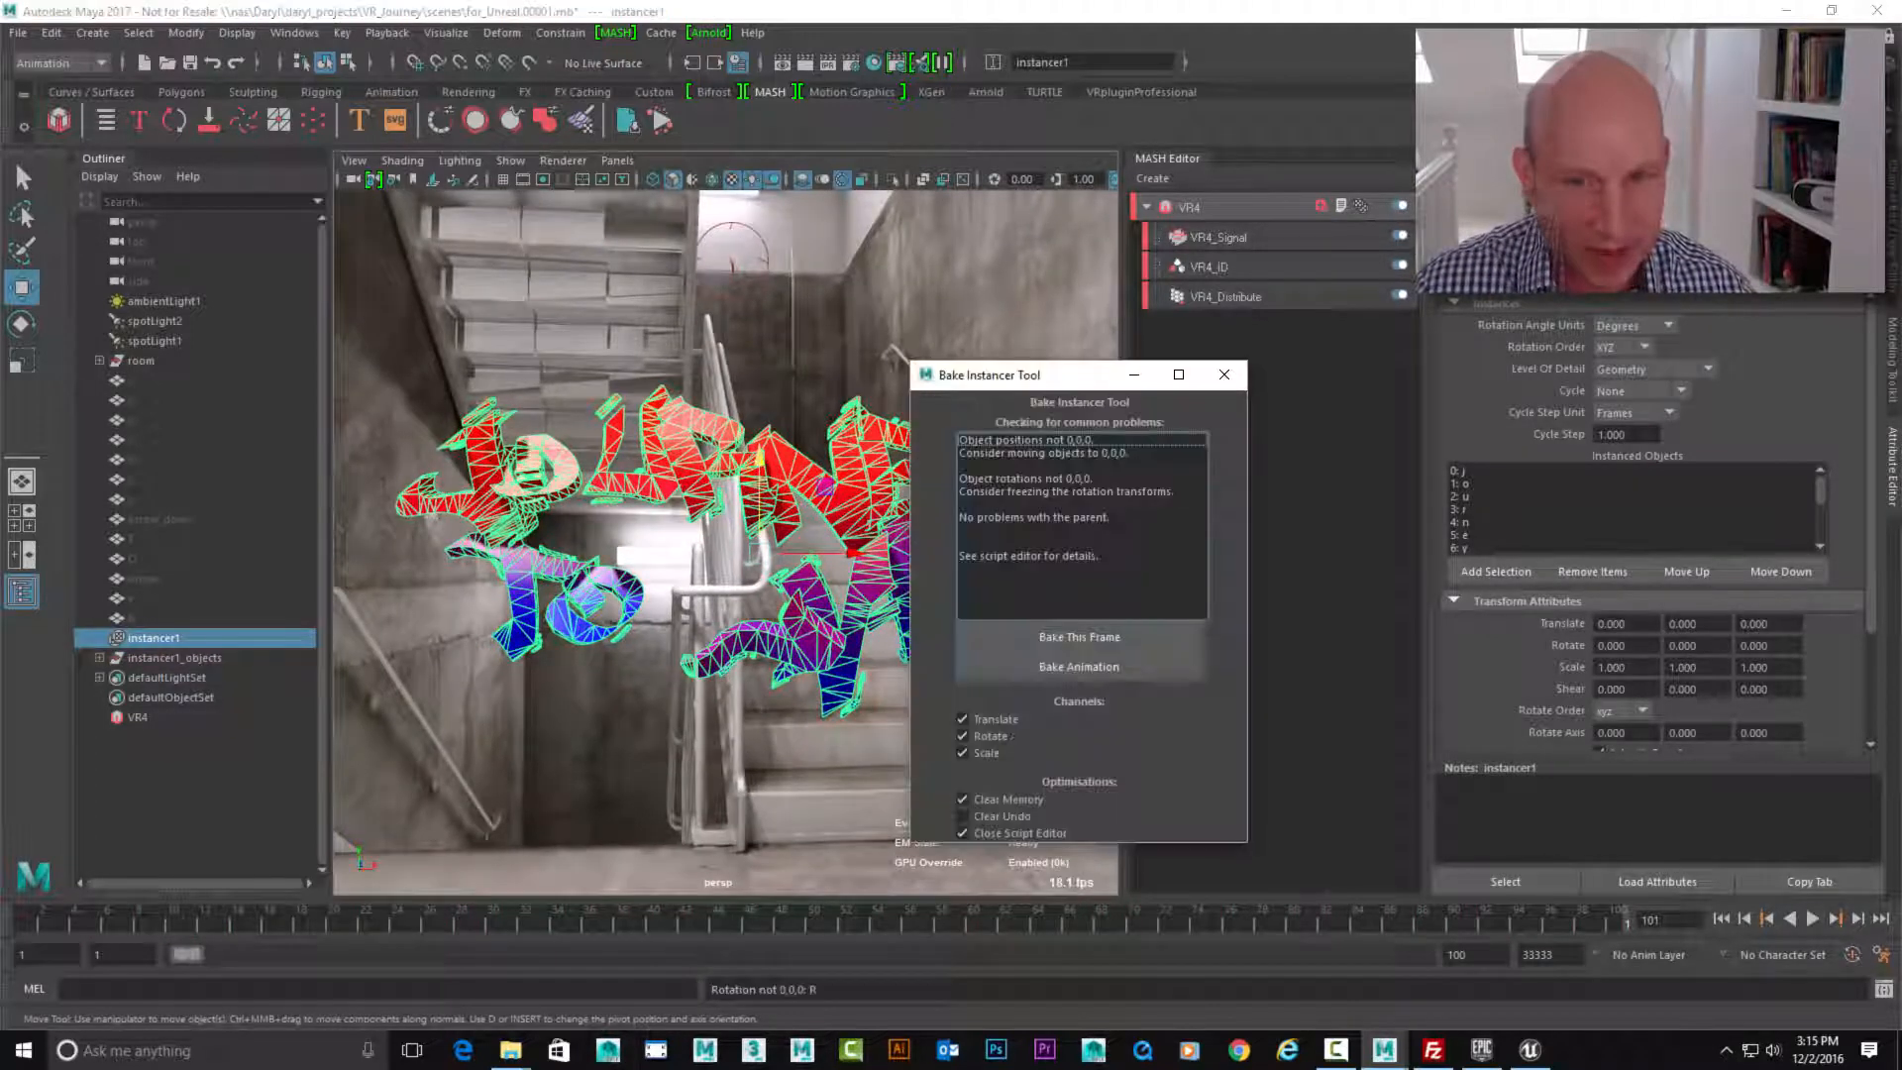
{"action": "key", "text": "ctrl+h"}
{"action": "left_click", "coordinate": [174, 658]}
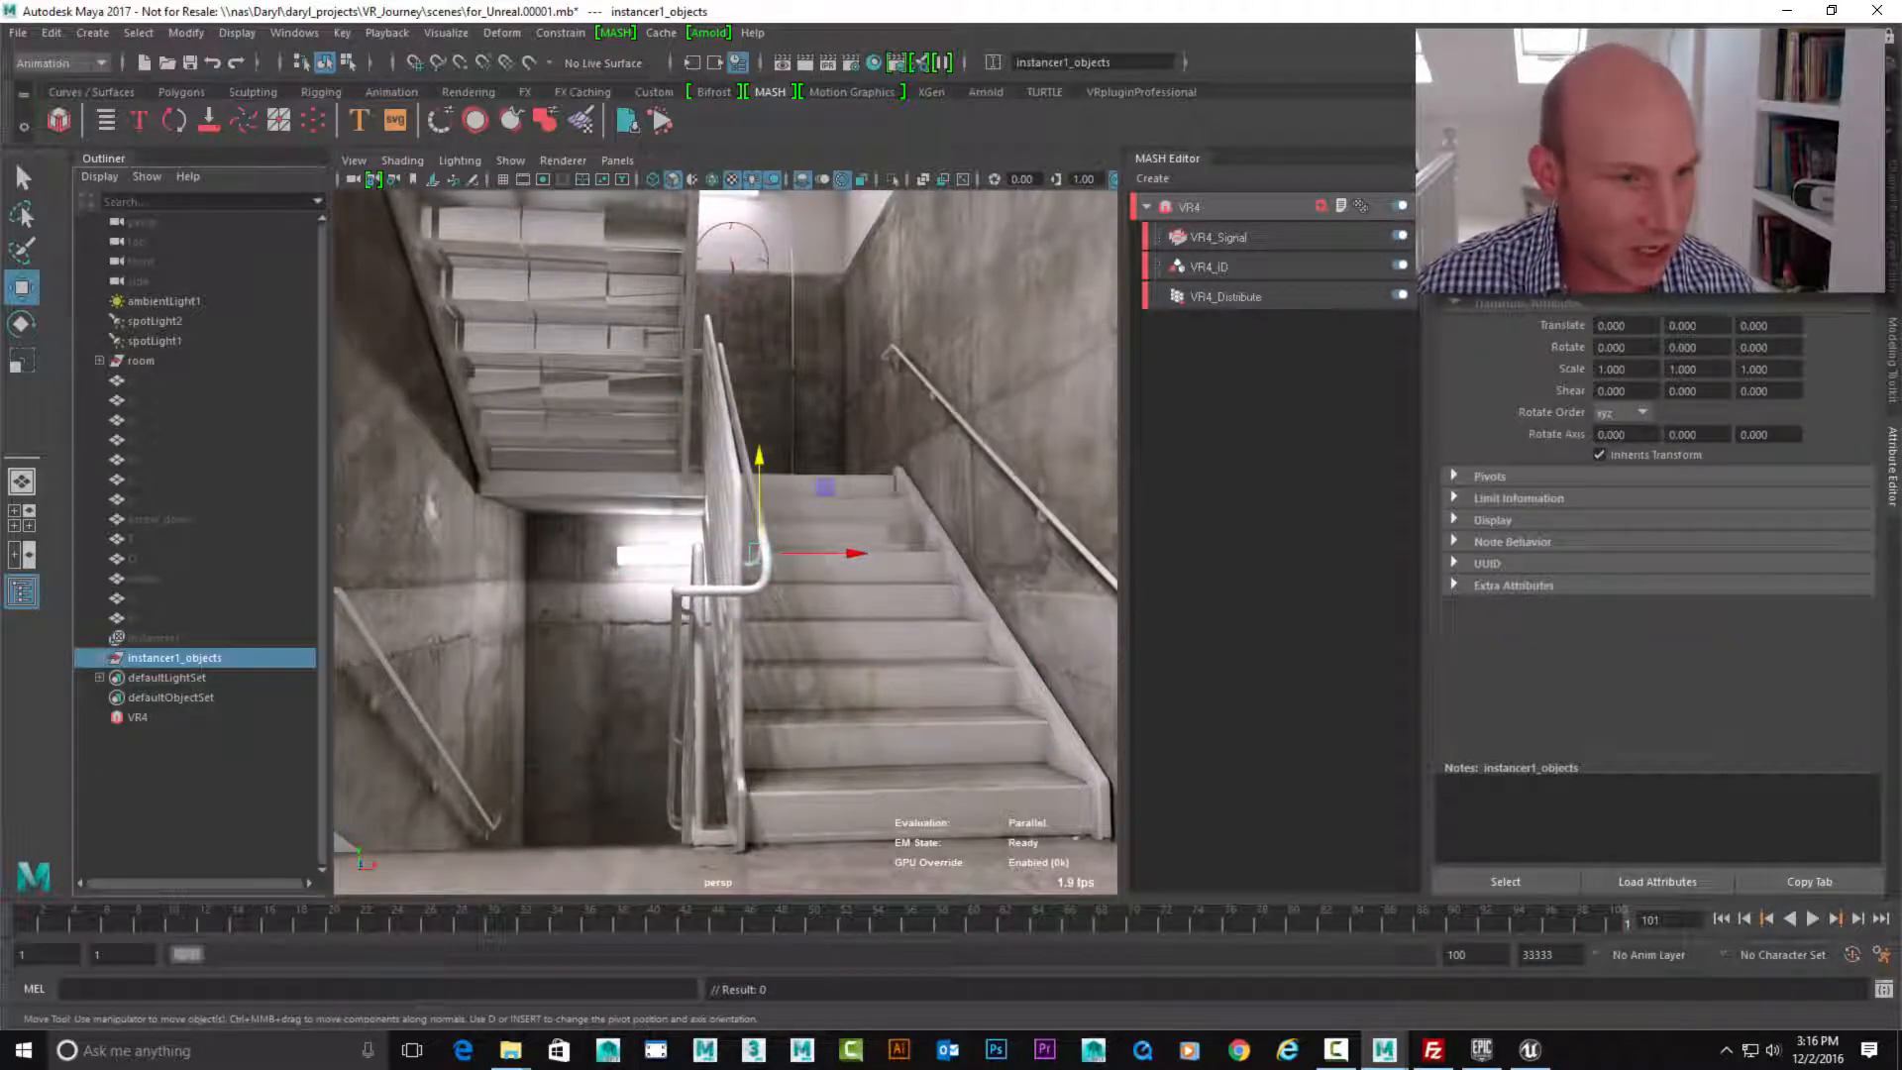
{"action": "left_click", "coordinate": [99, 658]}
{"action": "left_click", "coordinate": [192, 677]}
{"action": "scroll", "coordinate": [192, 678], "scroll_direction": "down", "scroll_amount": 1}
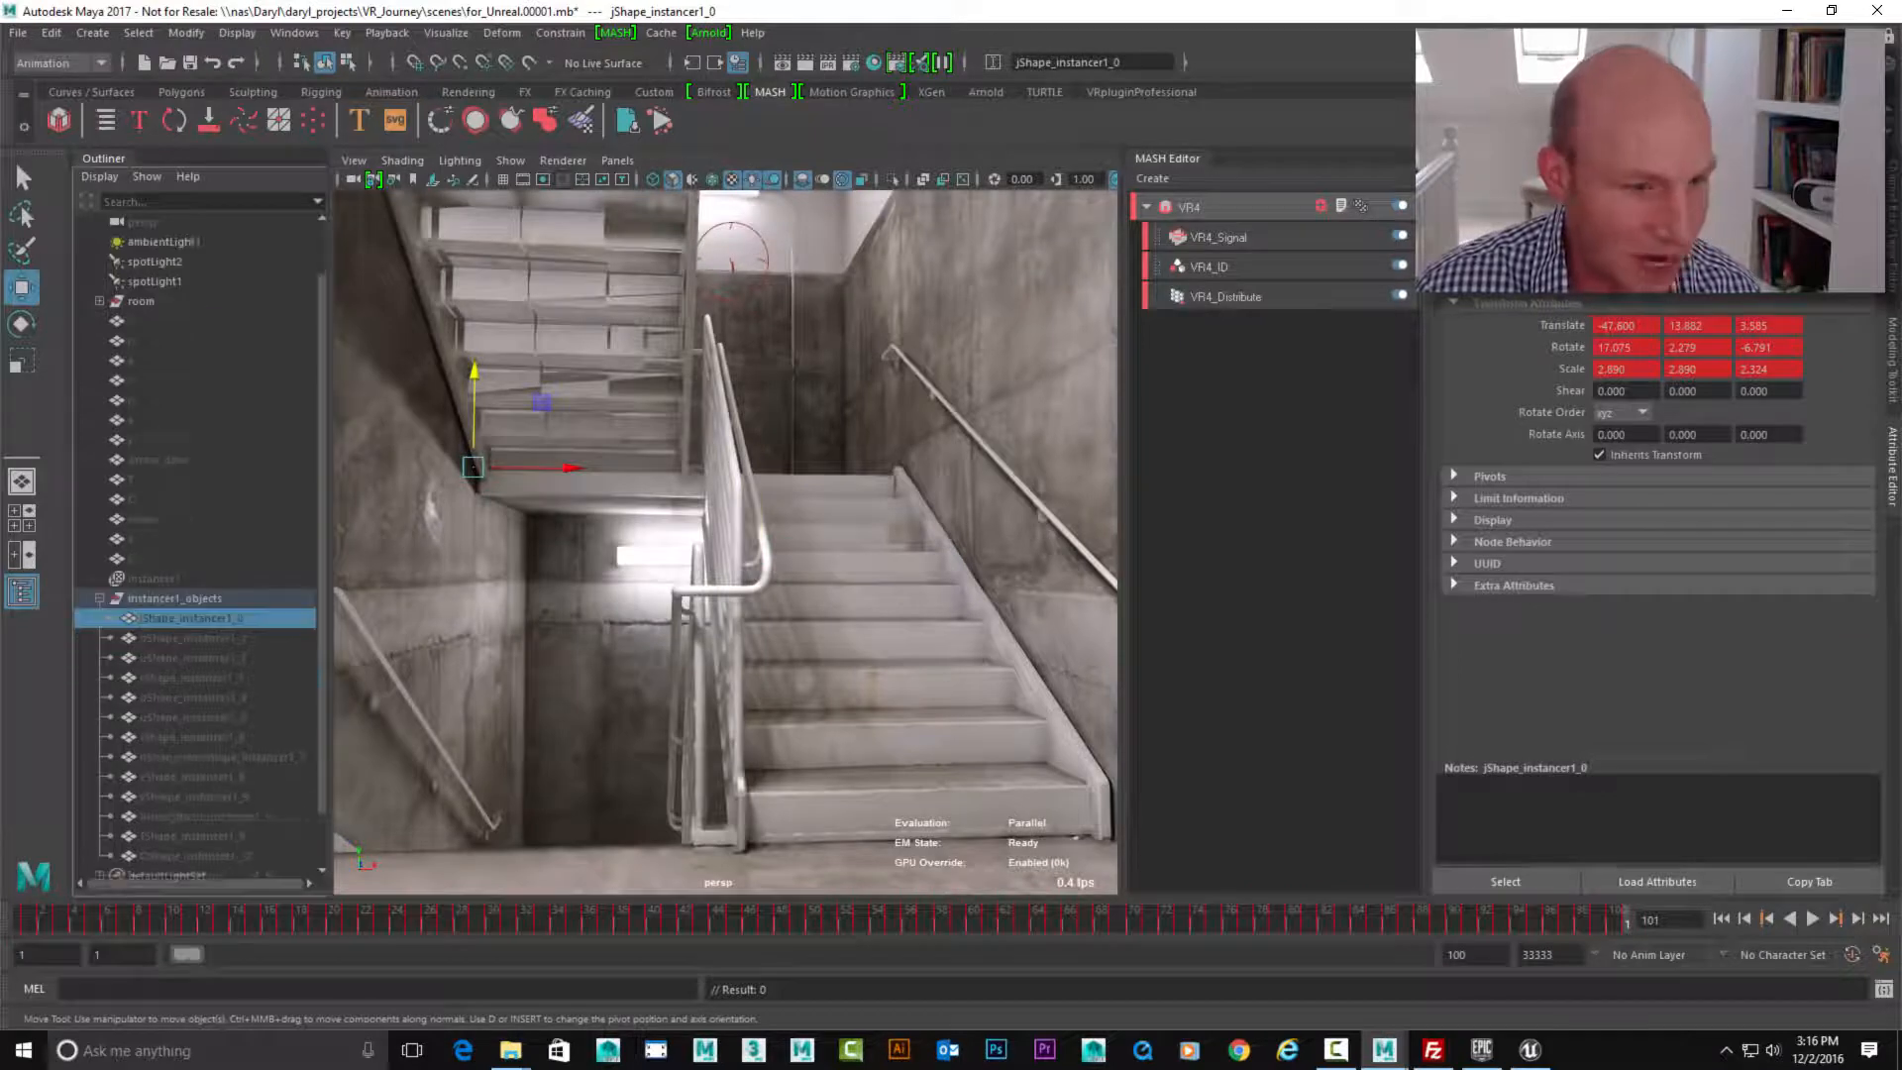
{"action": "scroll", "coordinate": [191, 677], "scroll_direction": "down", "scroll_amount": 1}
{"action": "left_click", "coordinate": [195, 797], "text": "shift"}
{"action": "key", "text": "h"}
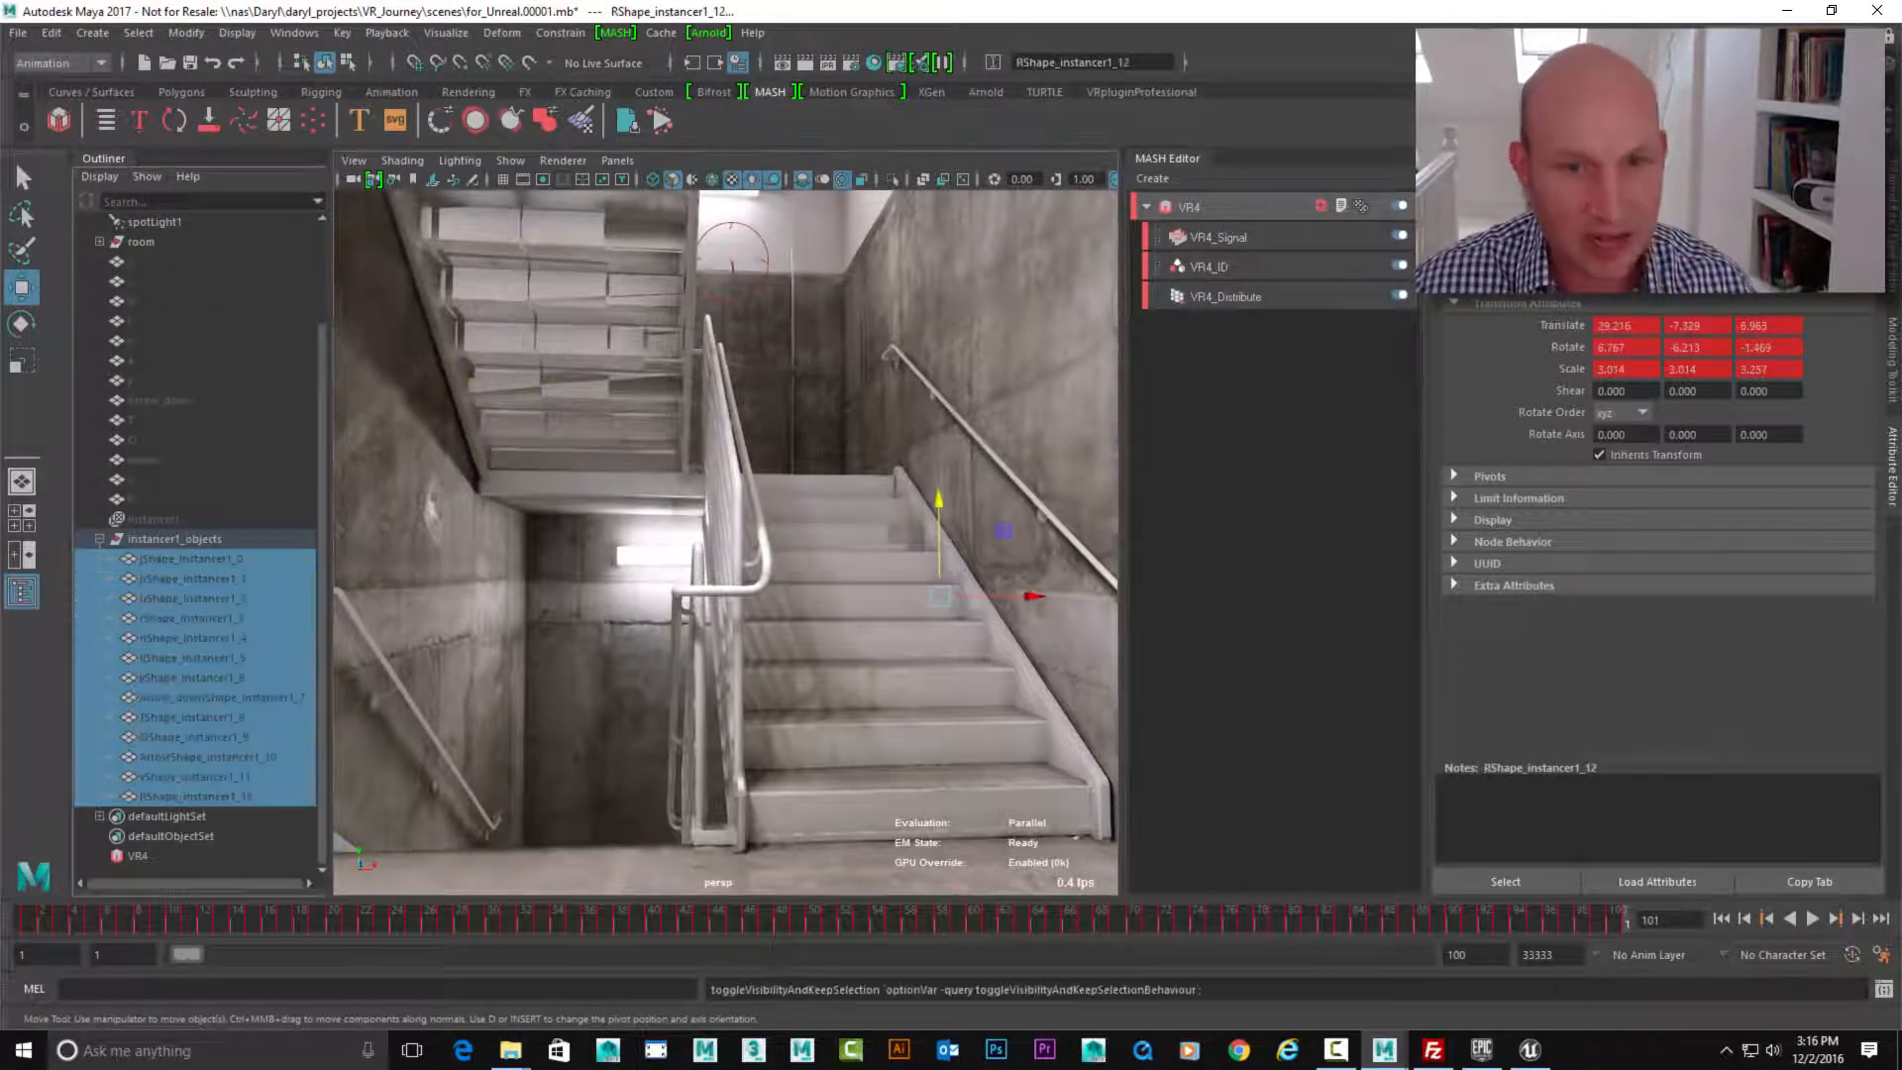
{"action": "key", "text": "h"}
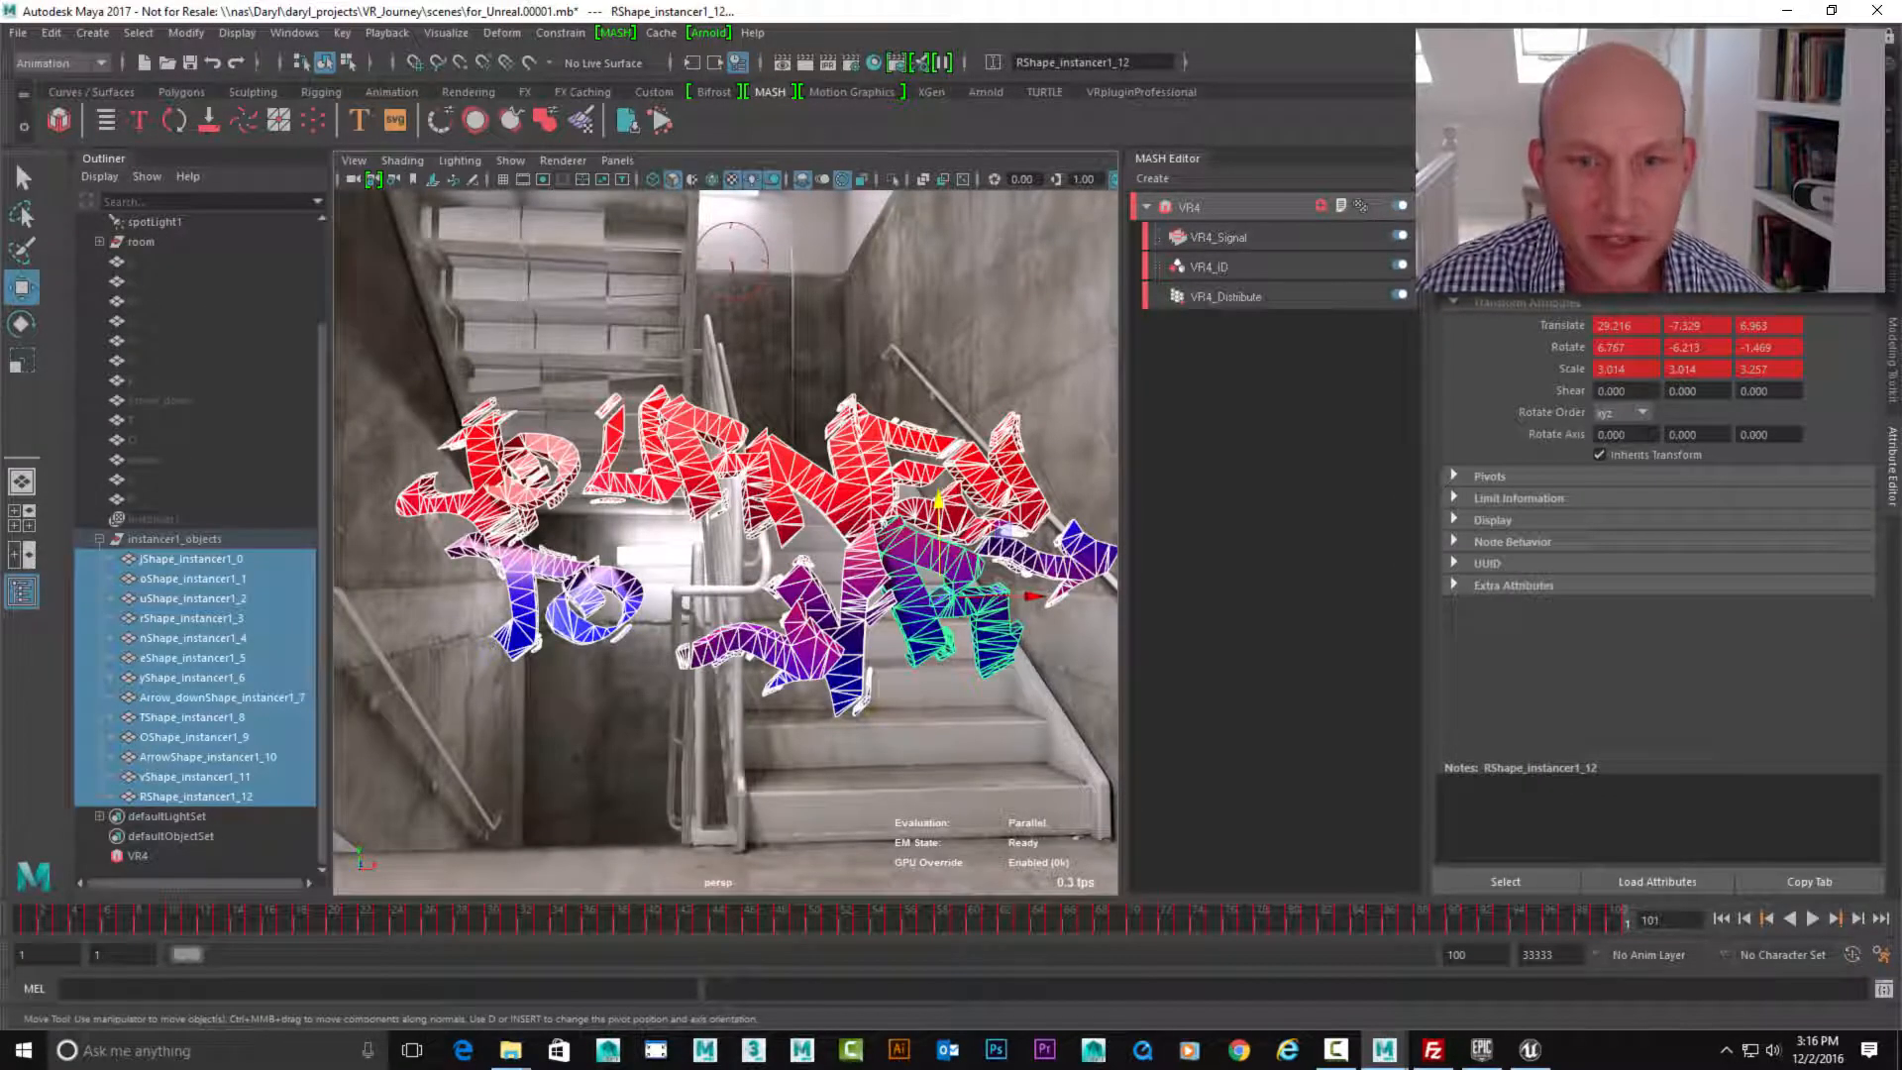
Play back the baked lettering, inspect the keyed rShape_instancer1_3 letter, and return to the first frame.
{"action": "left_click", "coordinate": [931, 278]}
{"action": "left_click_drag", "start_coordinate": [931, 287], "coordinate": [891, 257], "text": "alt"}
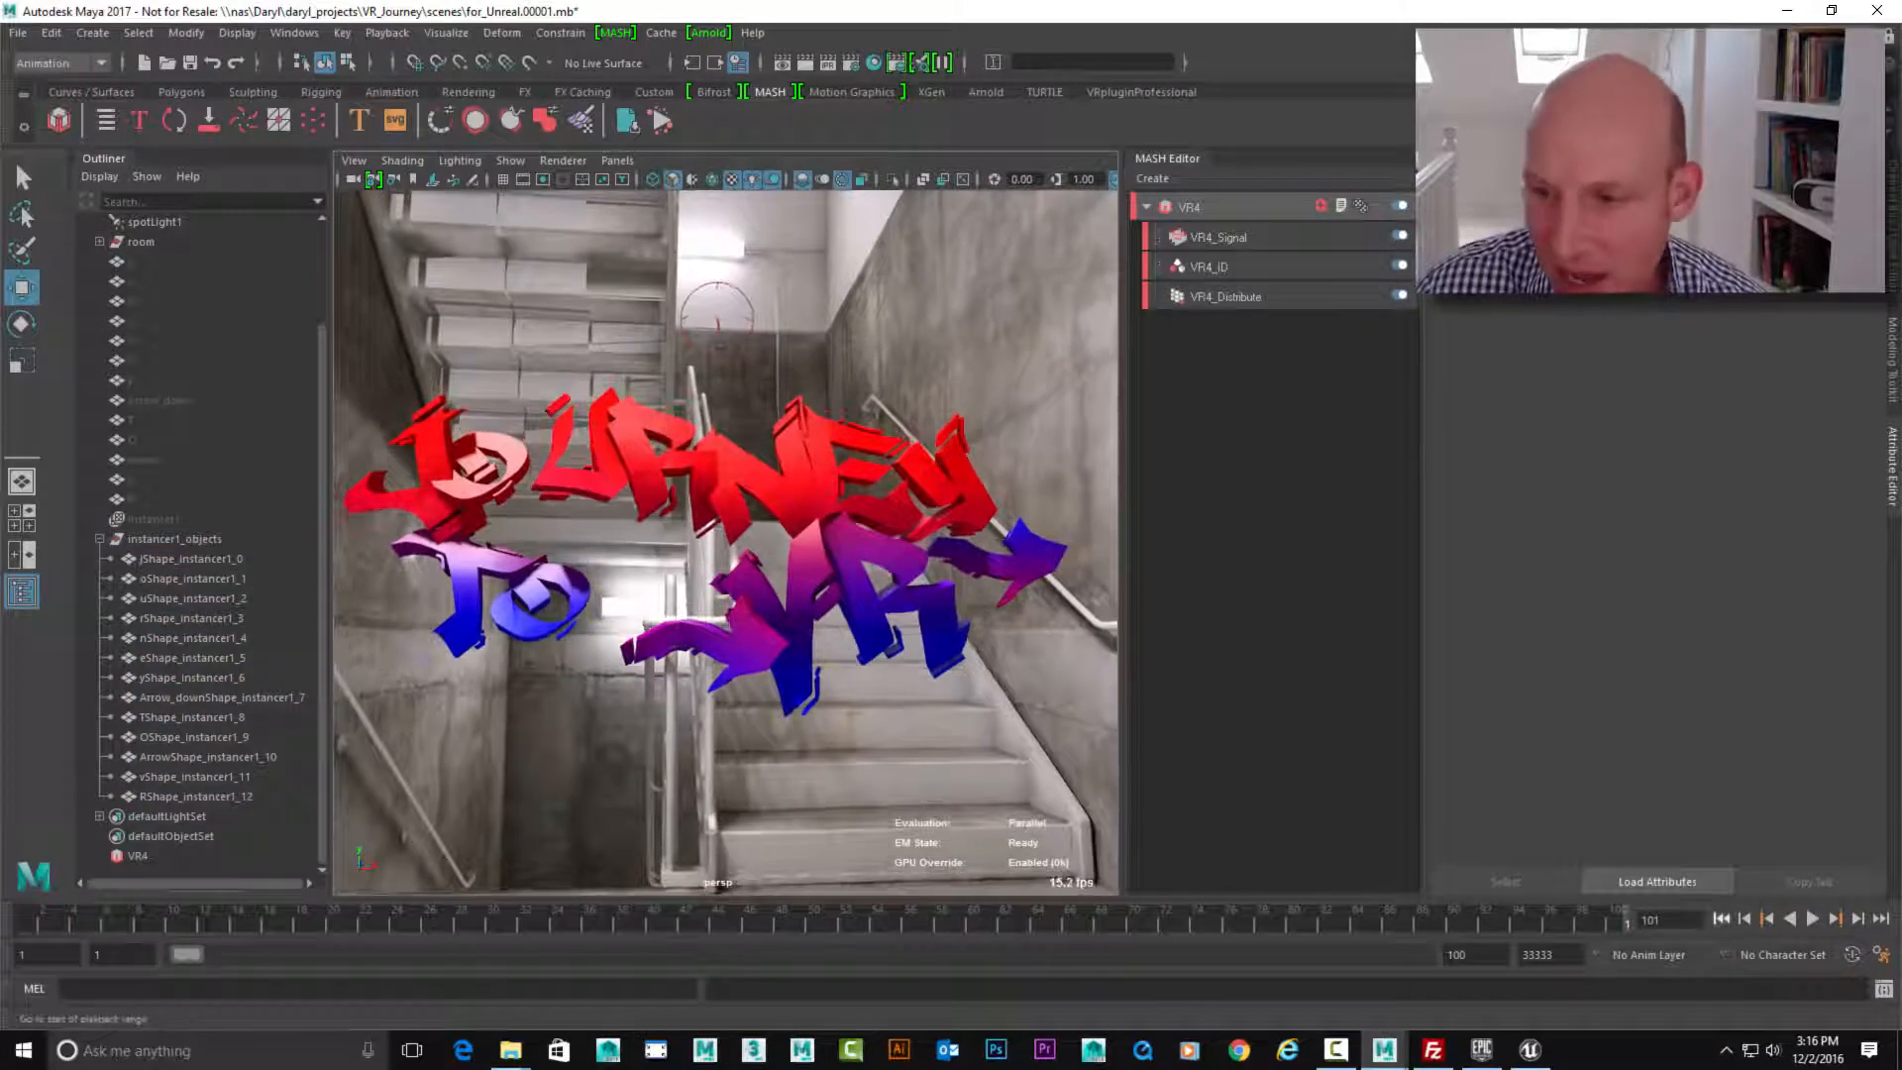
{"action": "left_click", "coordinate": [1811, 918]}
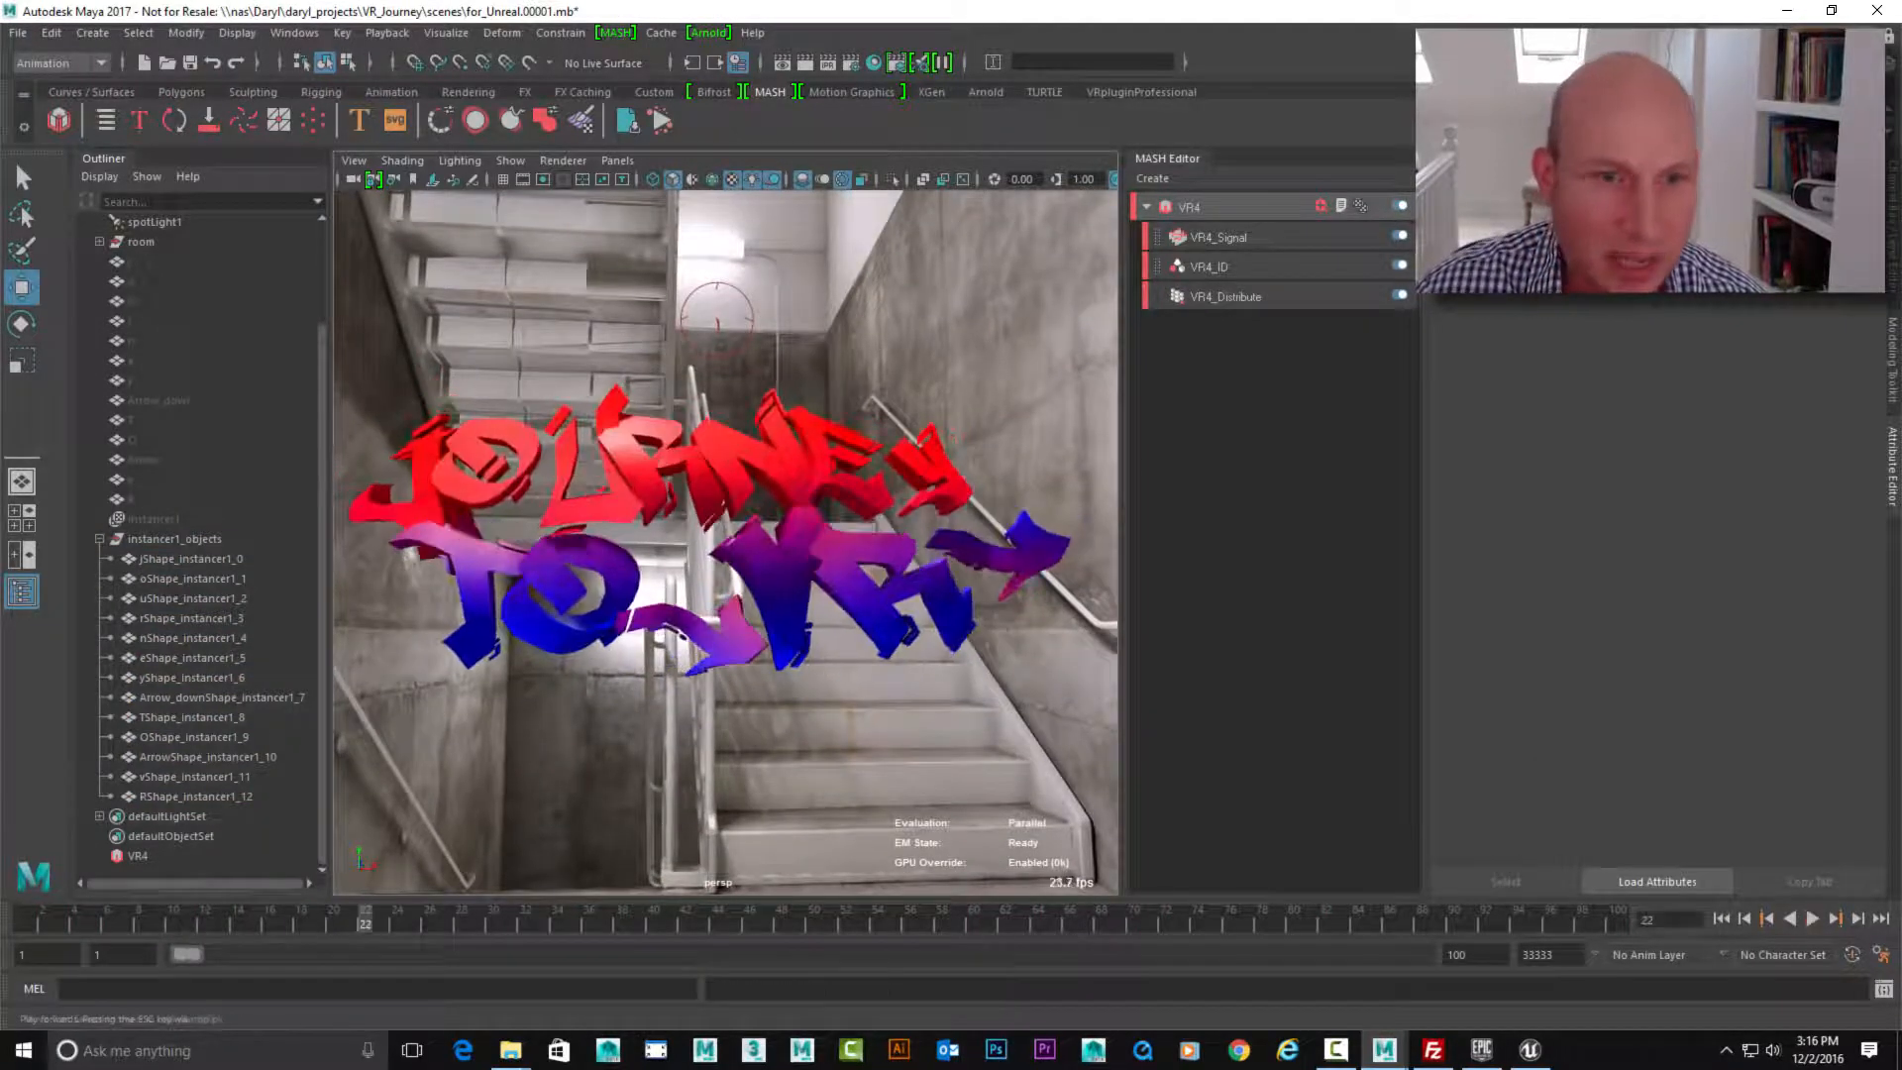
{"action": "left_click", "coordinate": [190, 618]}
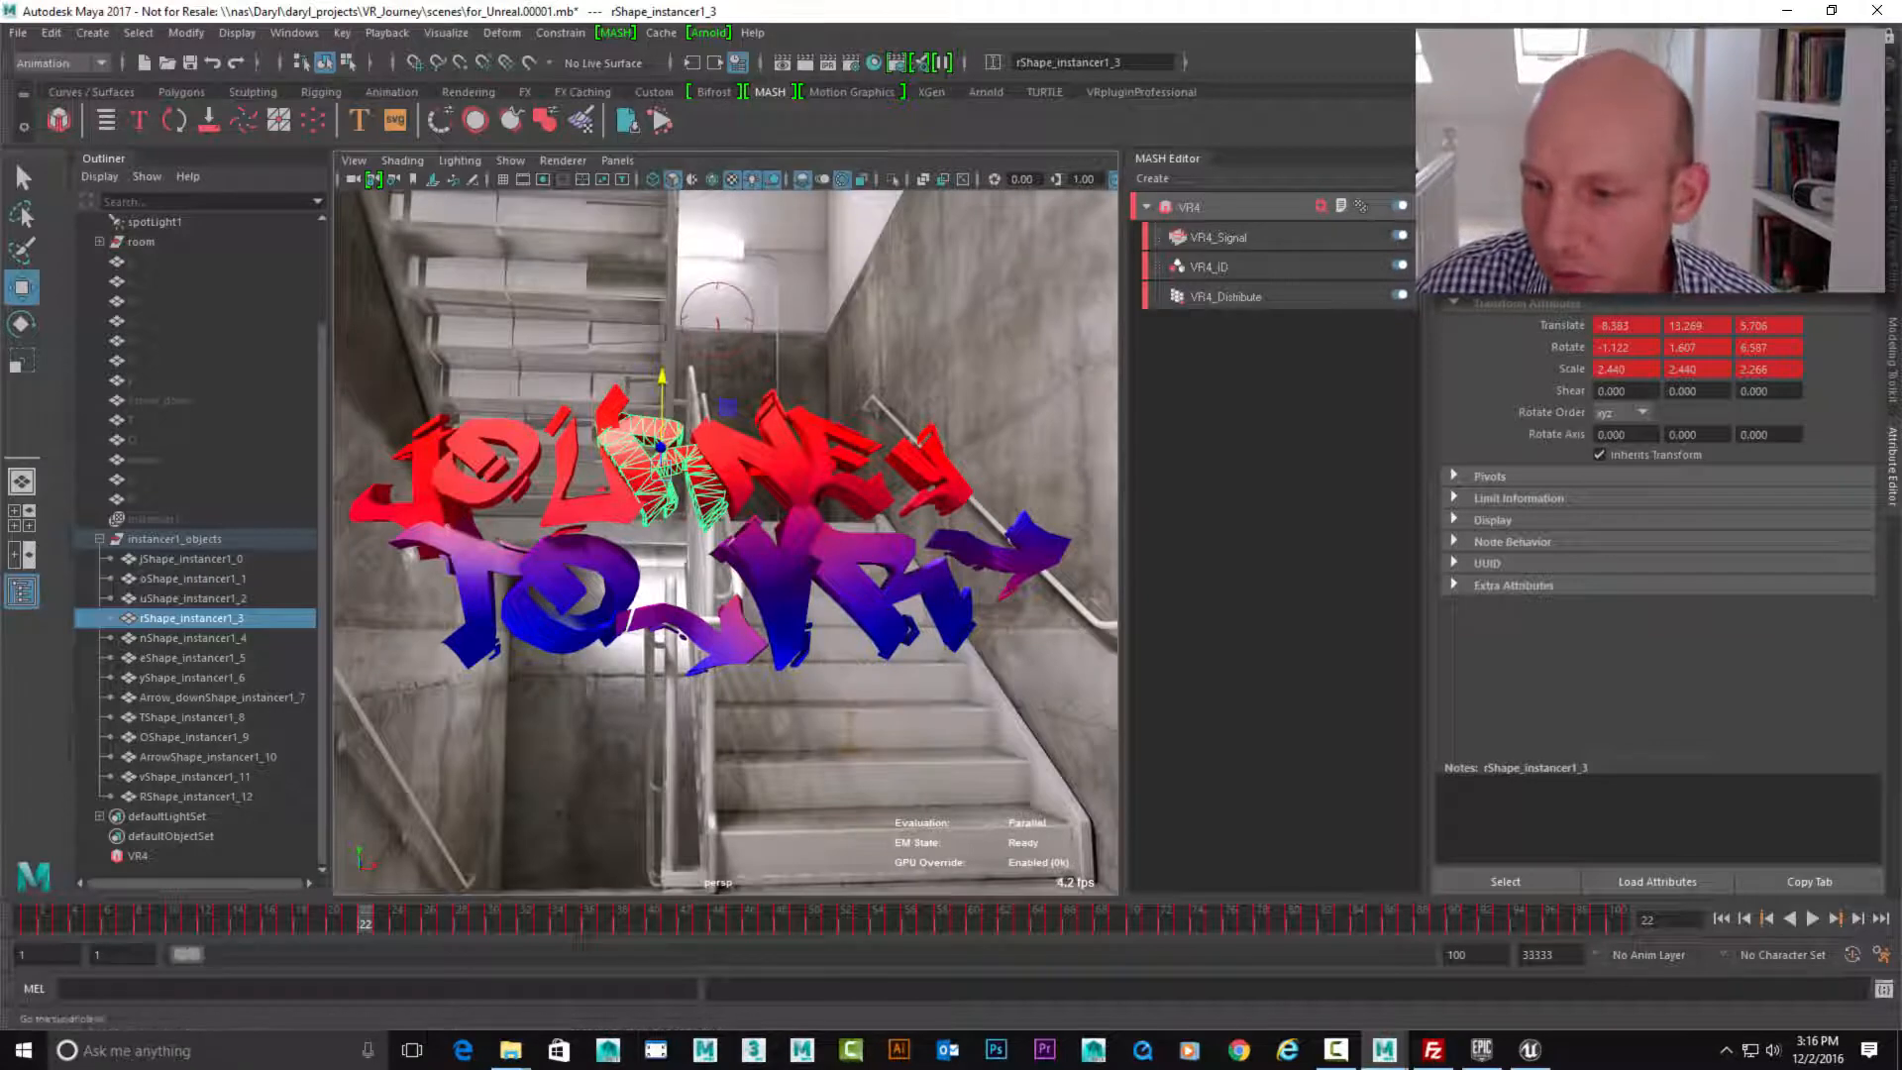
{"action": "left_click", "coordinate": [1721, 918]}
Send the instancer1_objects group to Unreal as fun_logo_anim.fbx in the Tester Import folder, and clear the selection.
{"action": "left_click", "coordinate": [174, 538]}
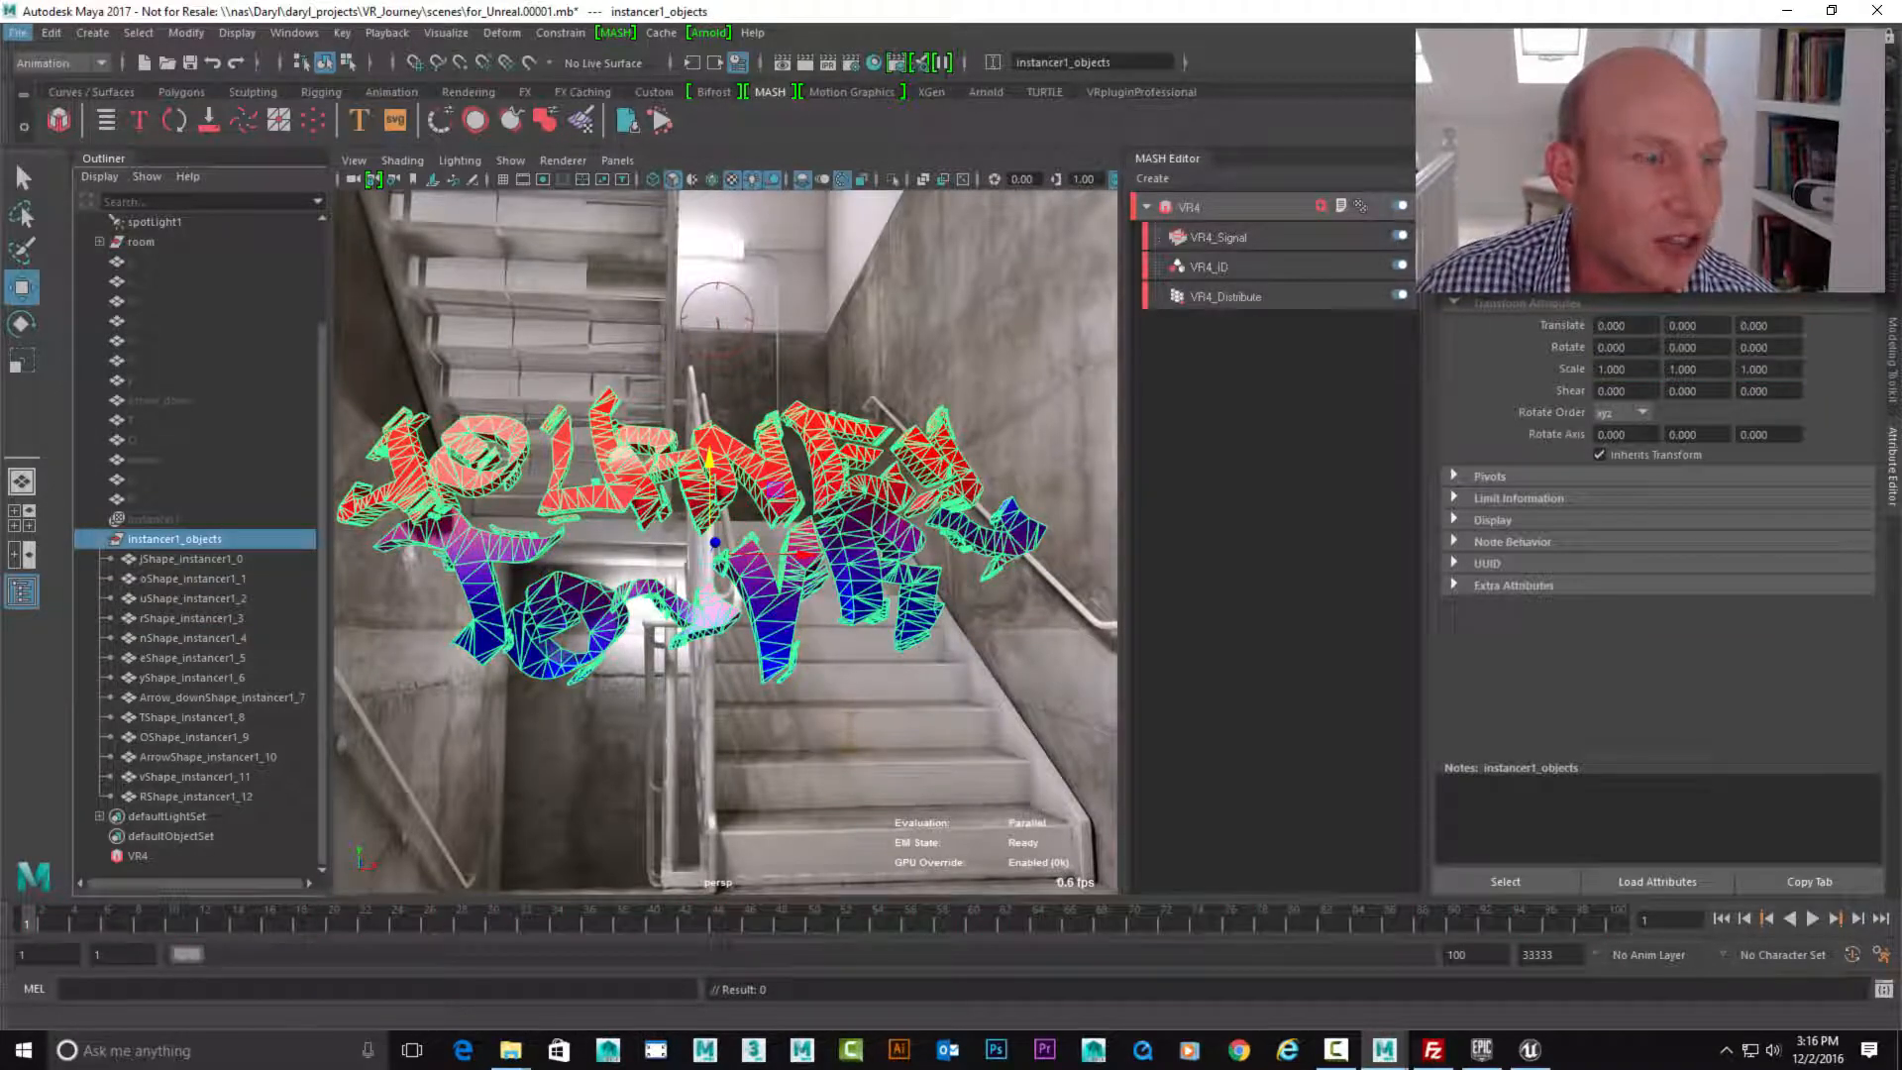
{"action": "left_click", "coordinate": [18, 33]}
{"action": "mouse_move", "coordinate": [198, 380]}
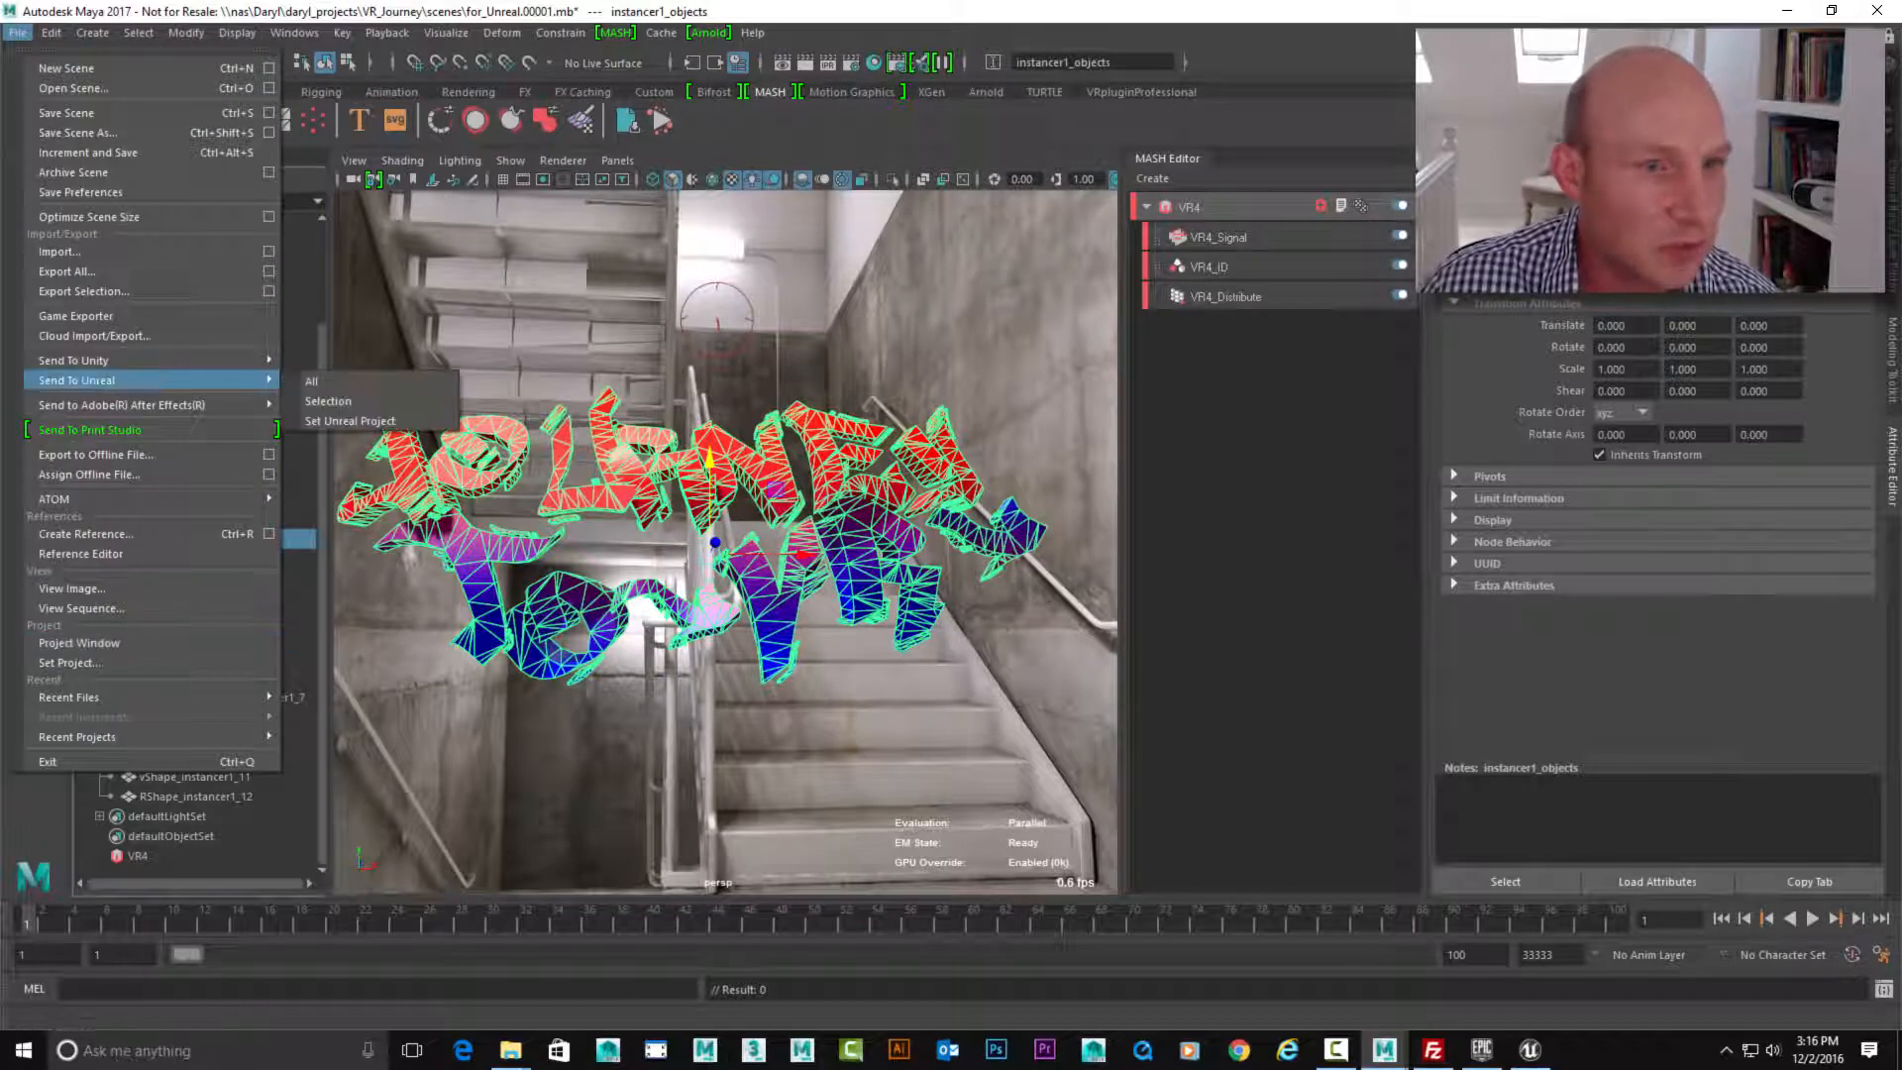
{"action": "left_click", "coordinate": [327, 401]}
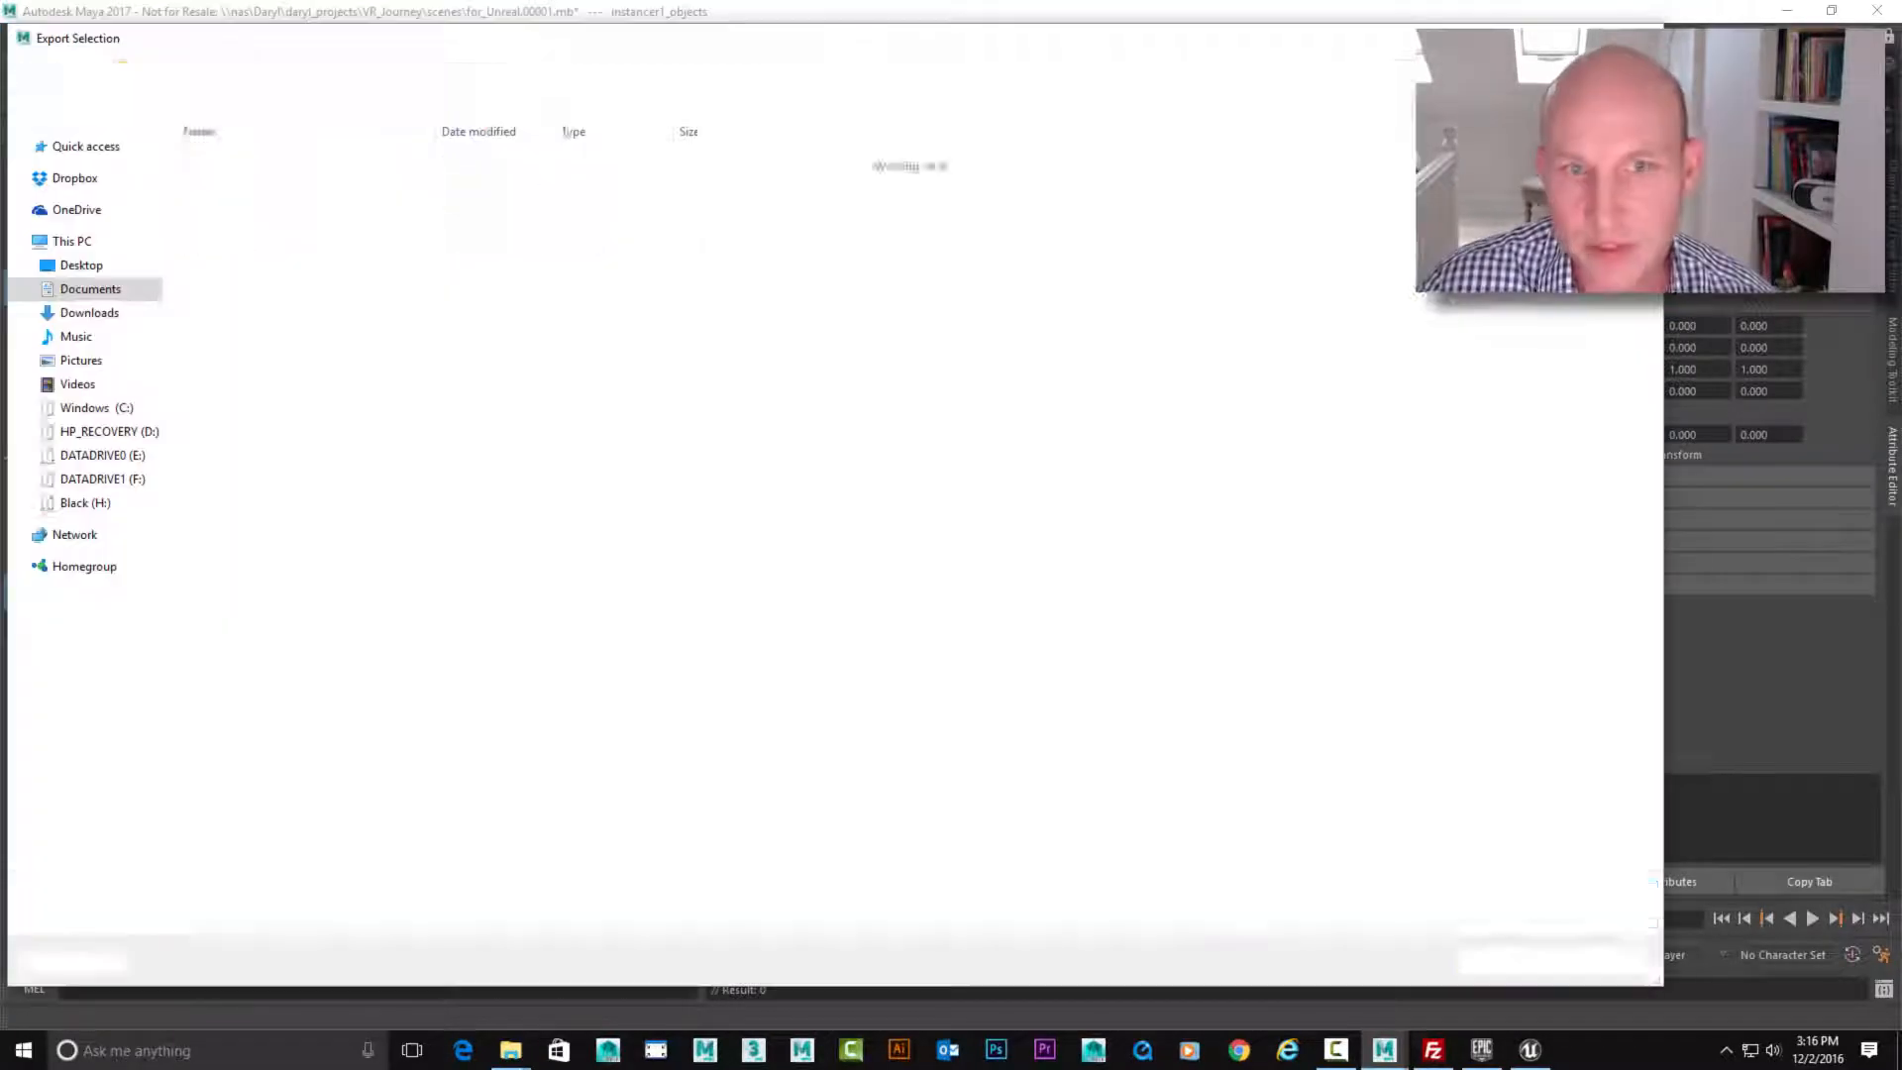
{"action": "left_click", "coordinate": [238, 159]}
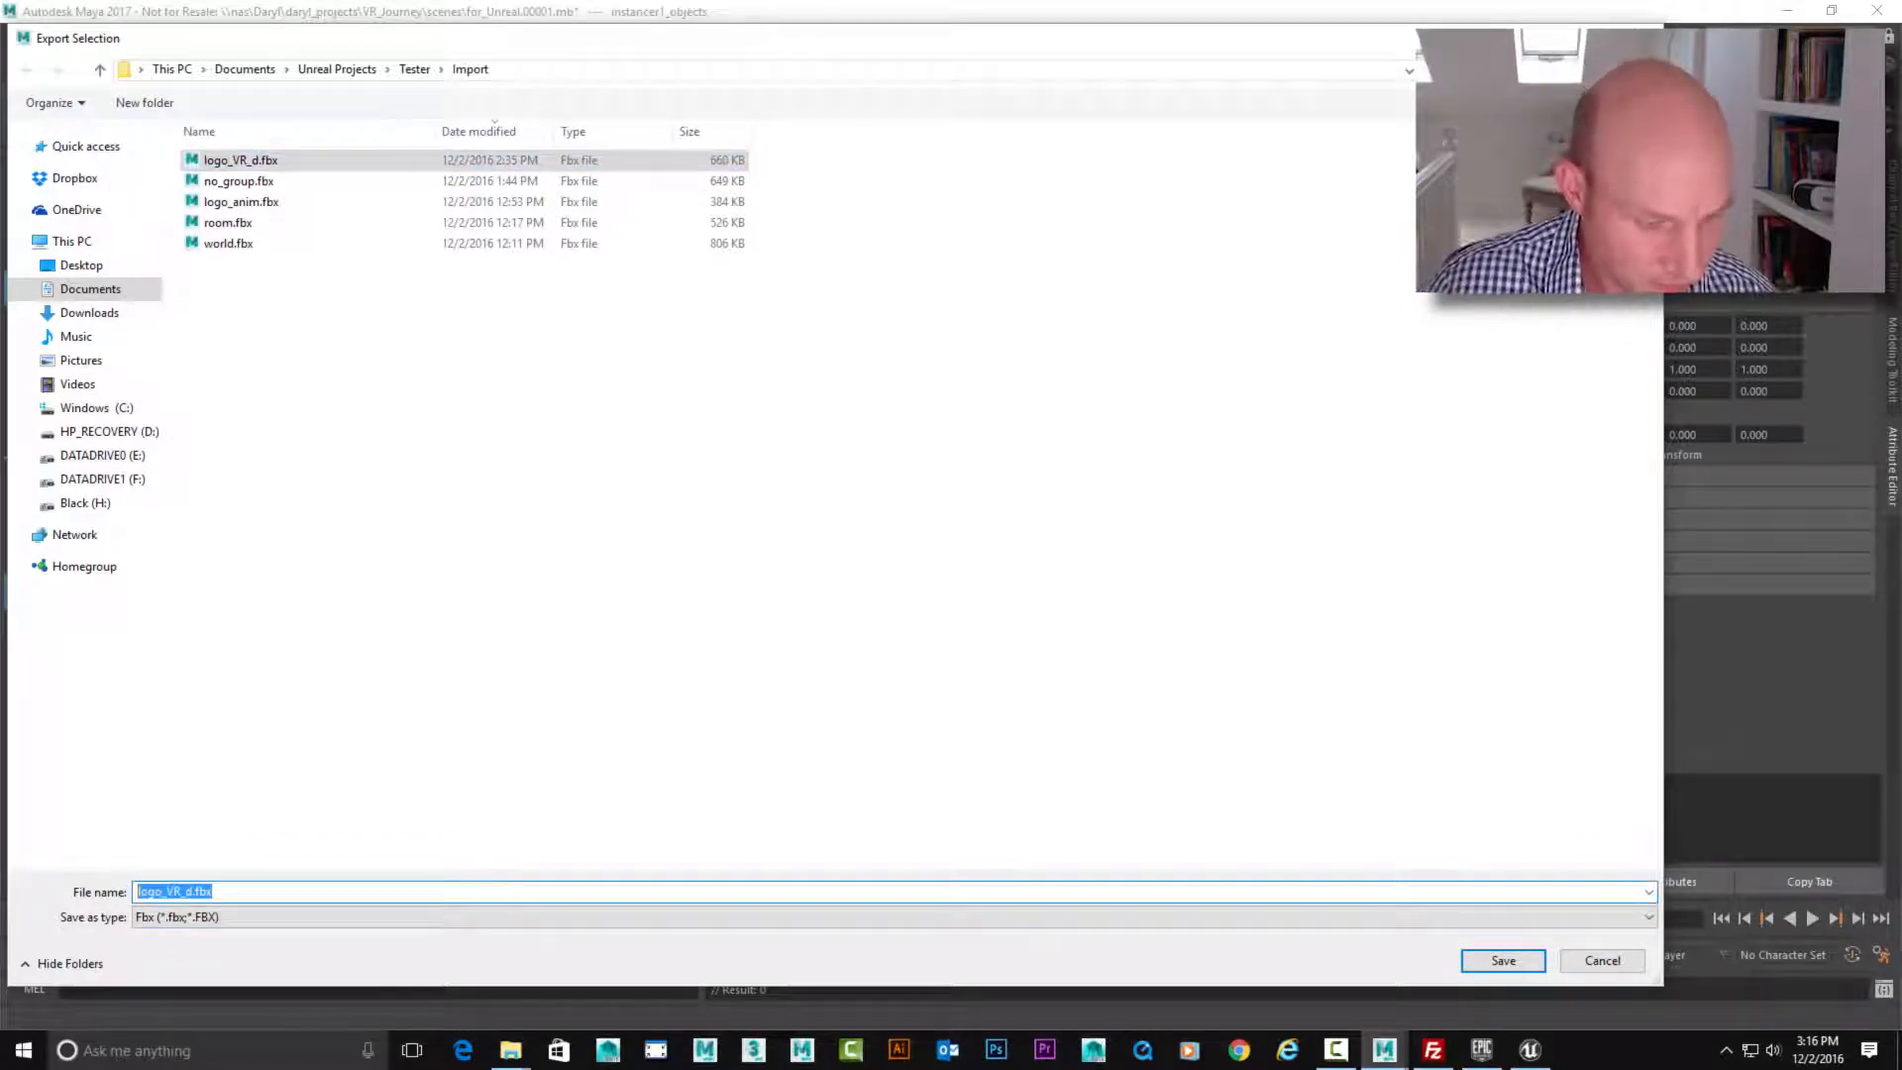
{"action": "type", "text": "funer"}
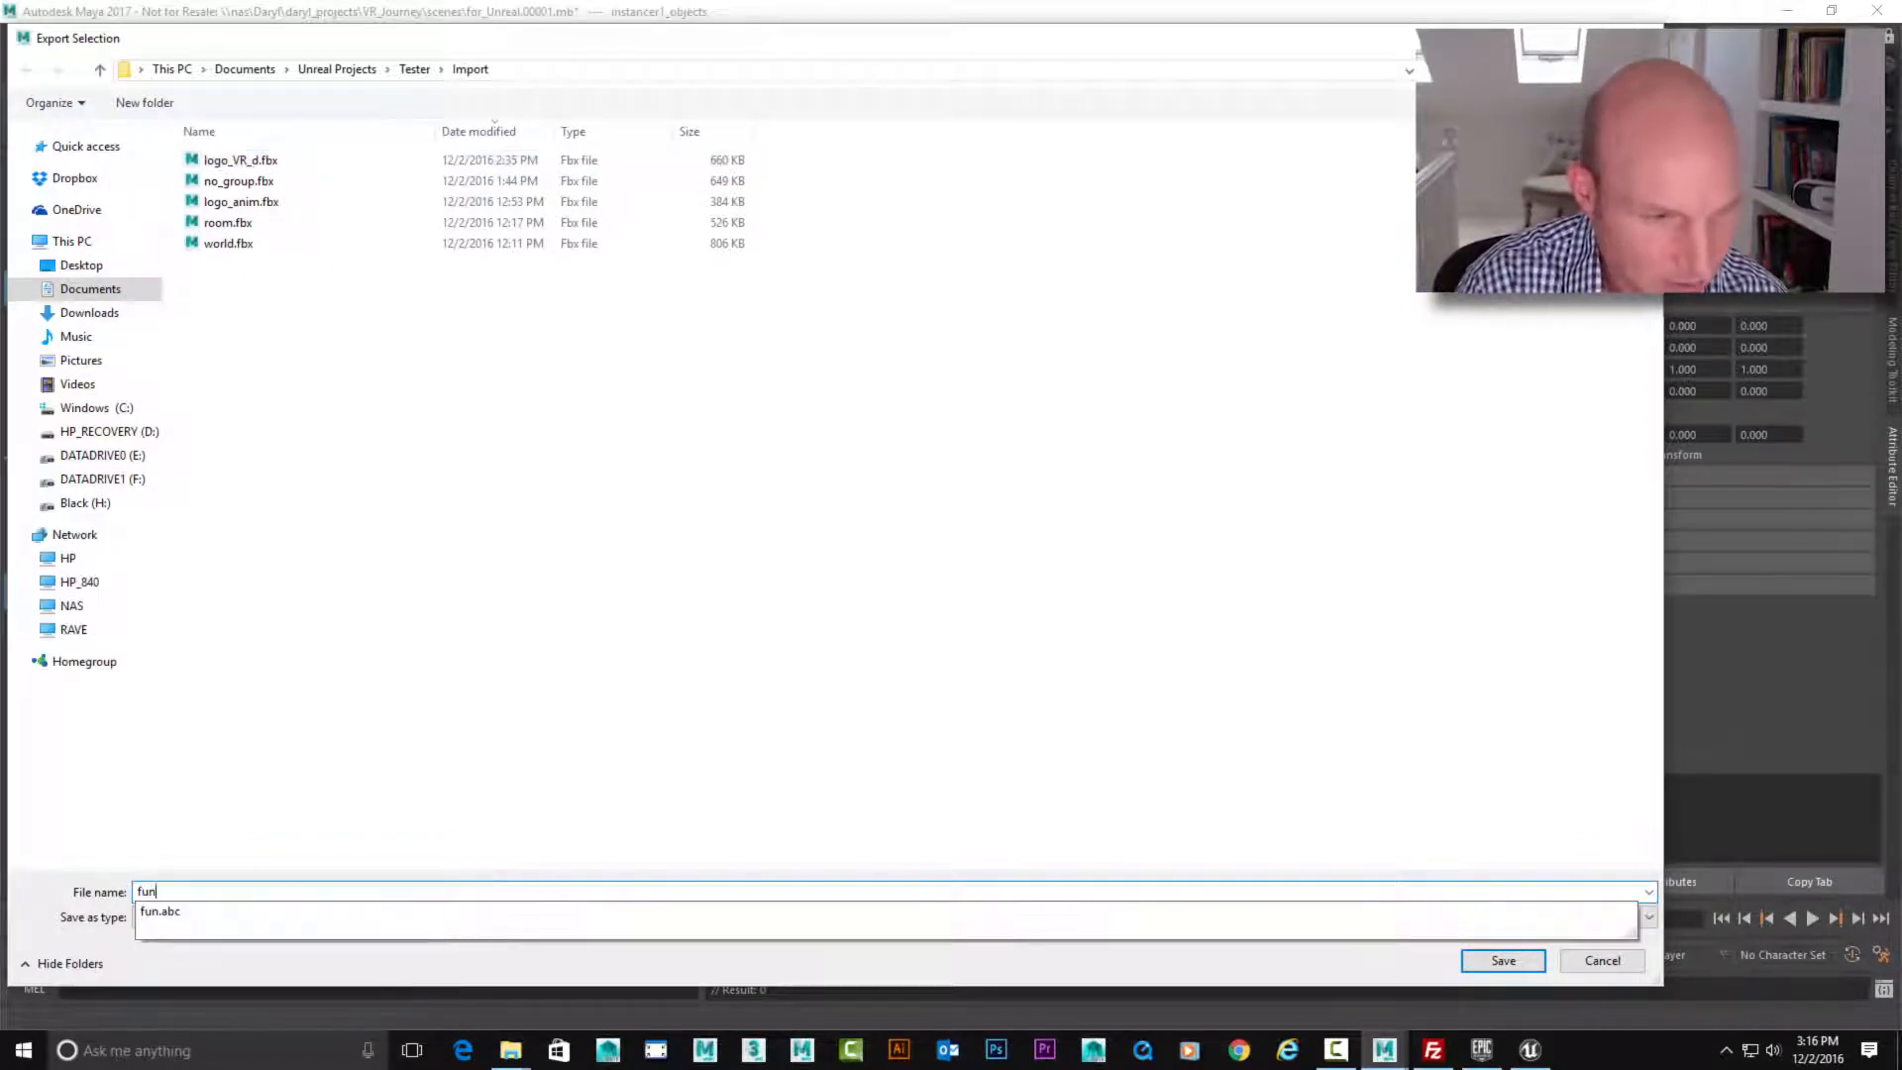
{"action": "key", "text": "BackSpace"}
{"action": "key", "text": "BackSpace"}
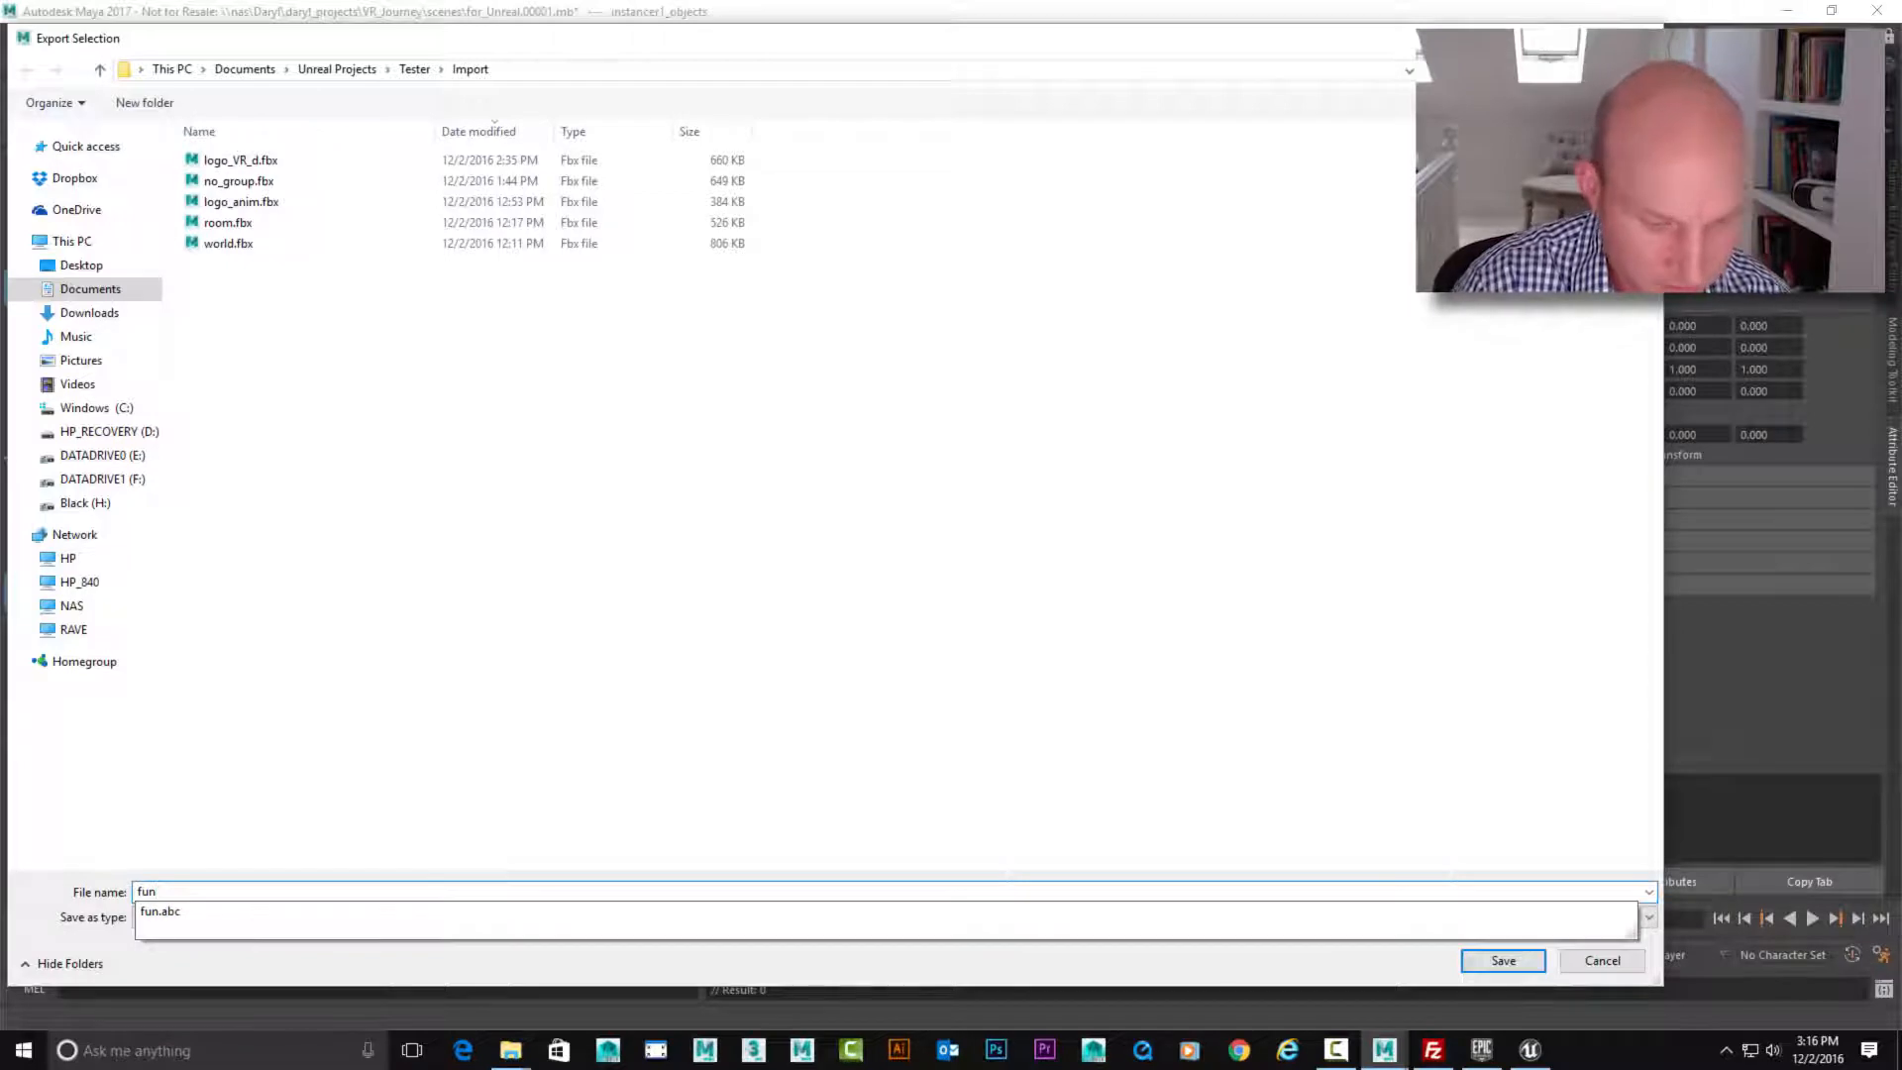
{"action": "type", "text": "_logo_anim"}
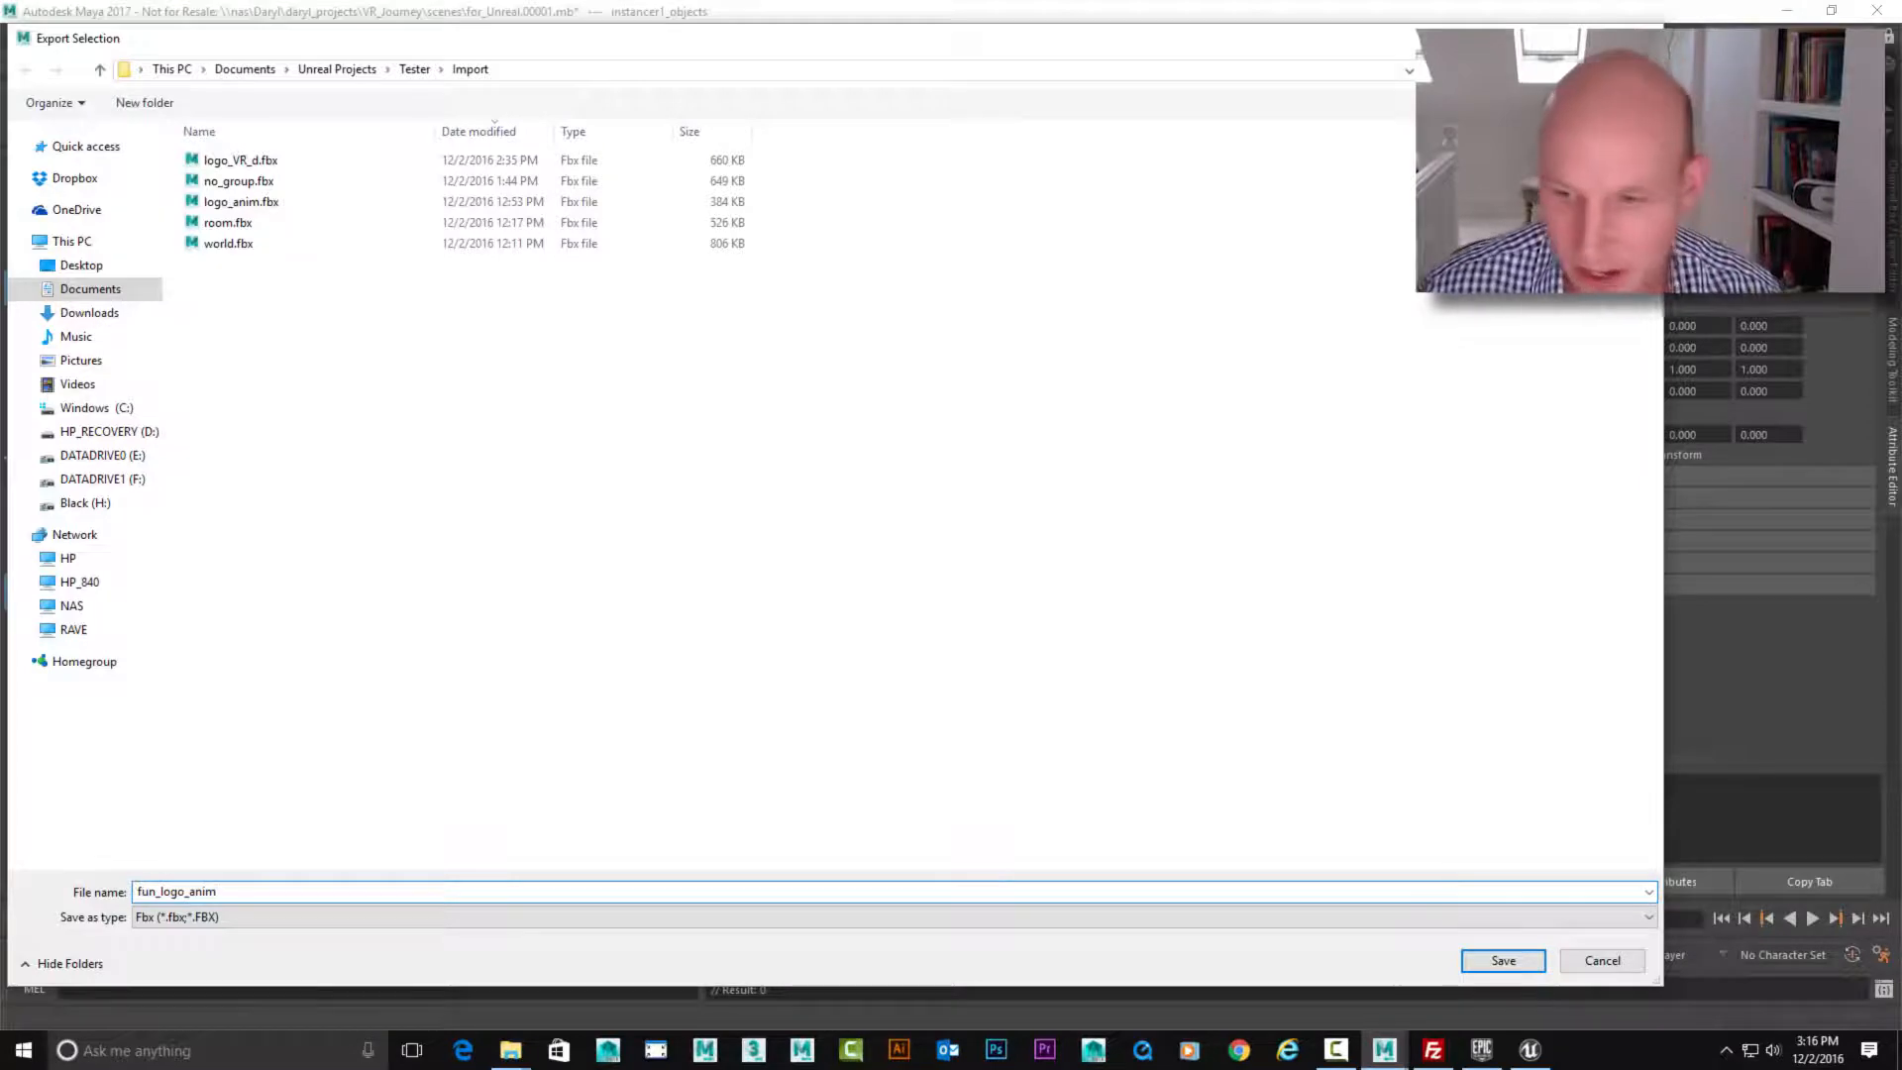
{"action": "key", "text": "Return"}
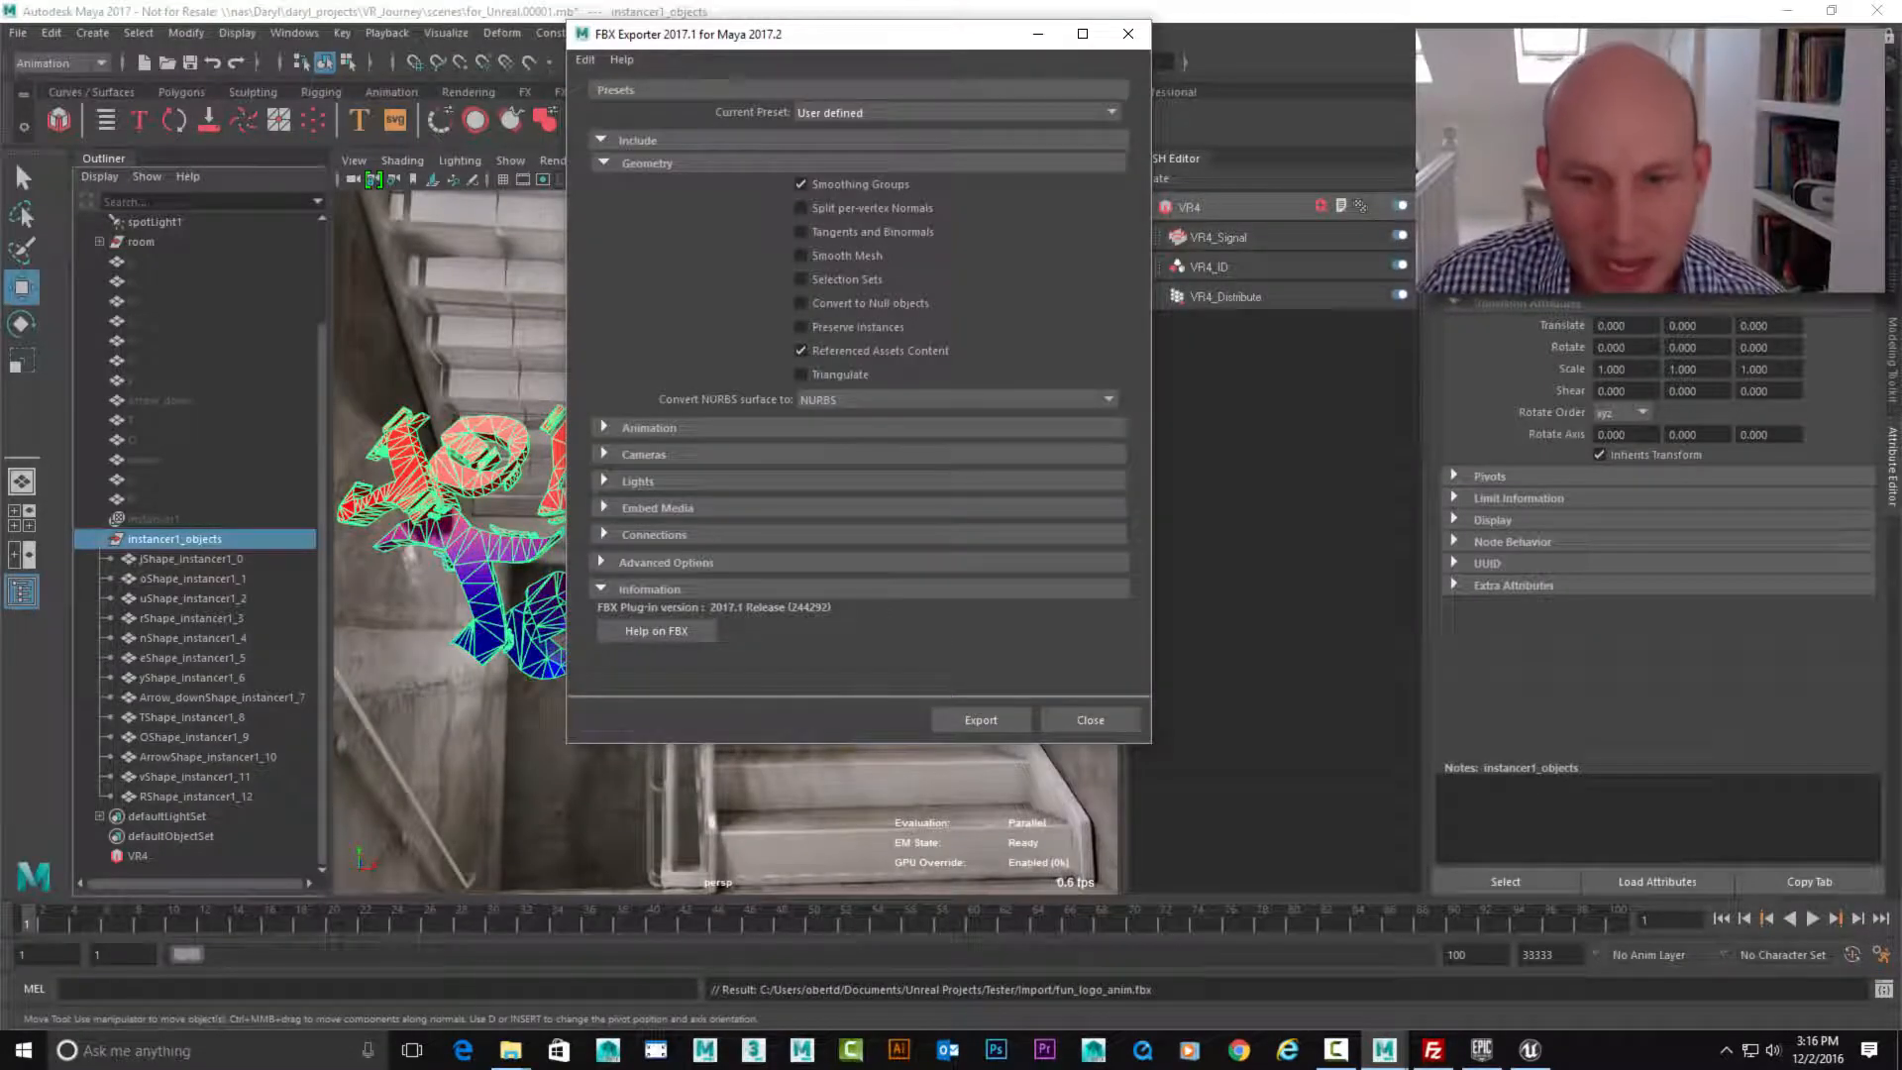
{"action": "left_click", "coordinate": [980, 720]}
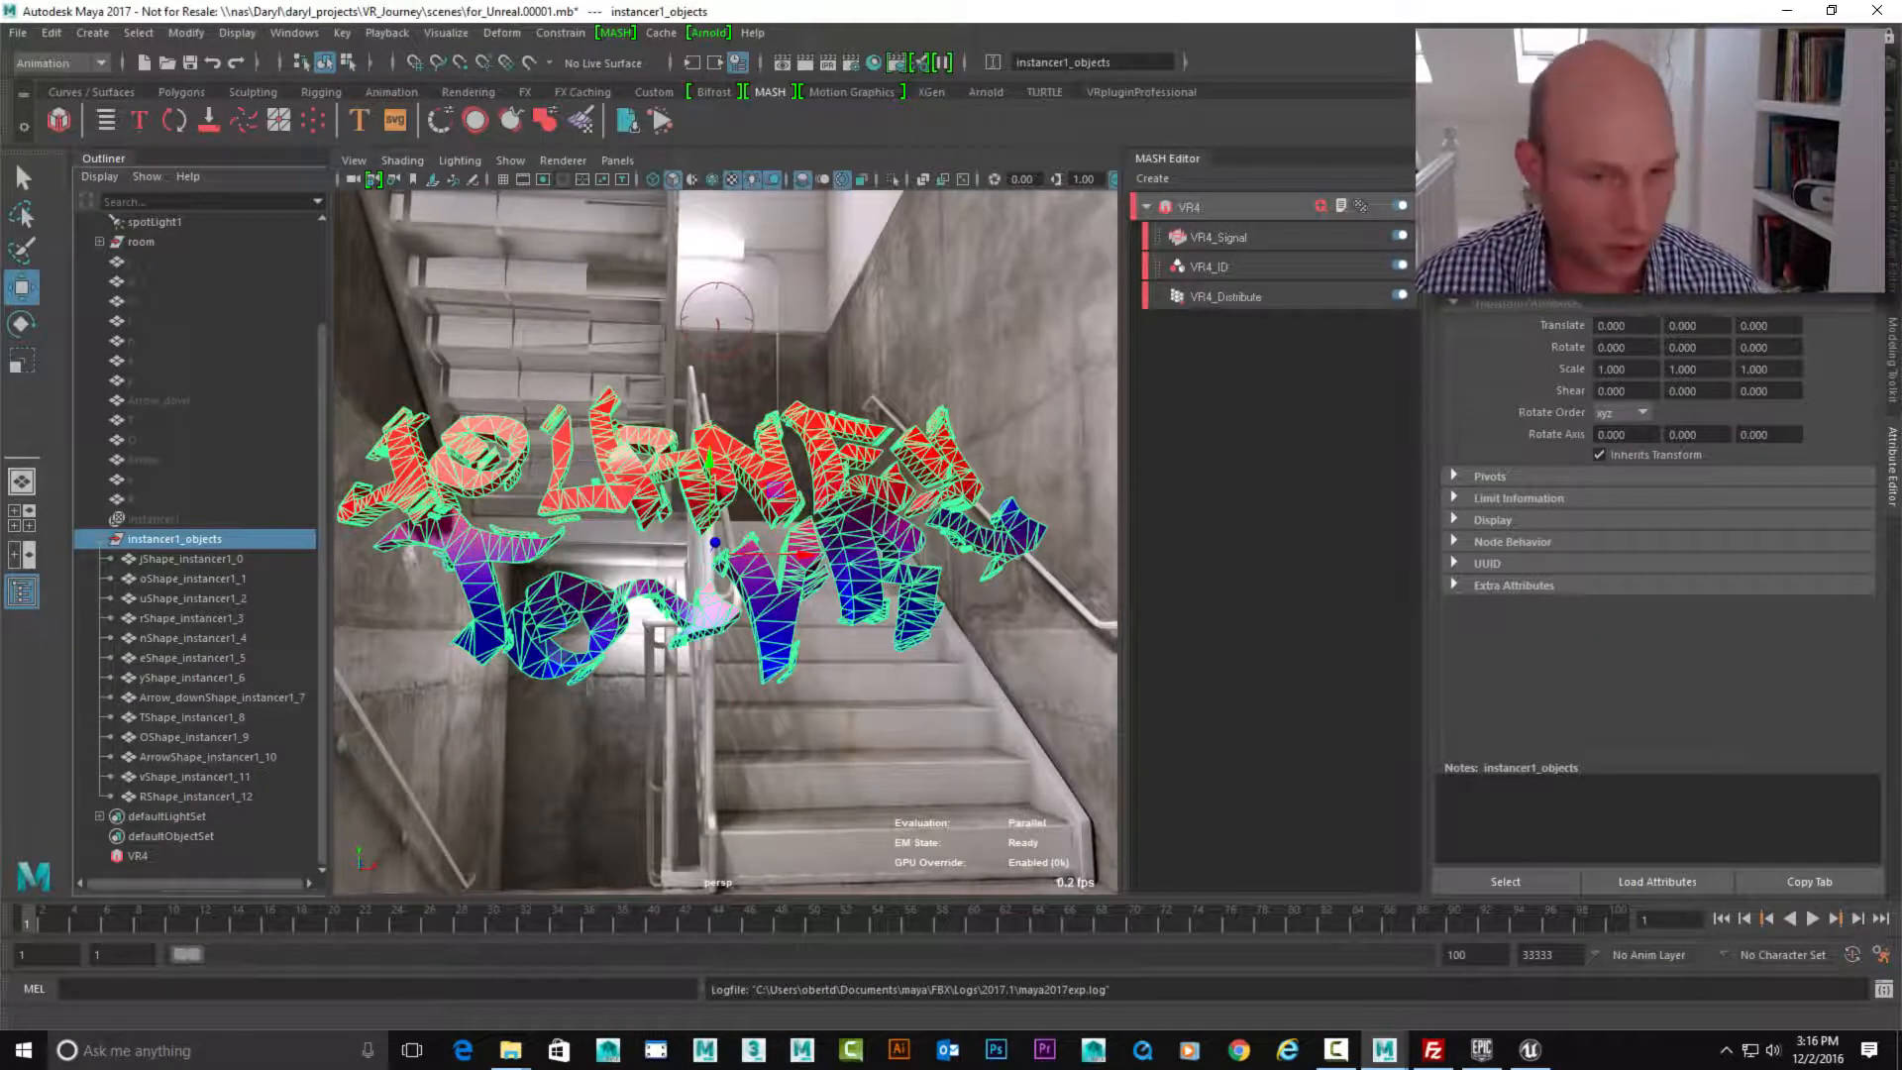
{"action": "left_click", "coordinate": [980, 720]}
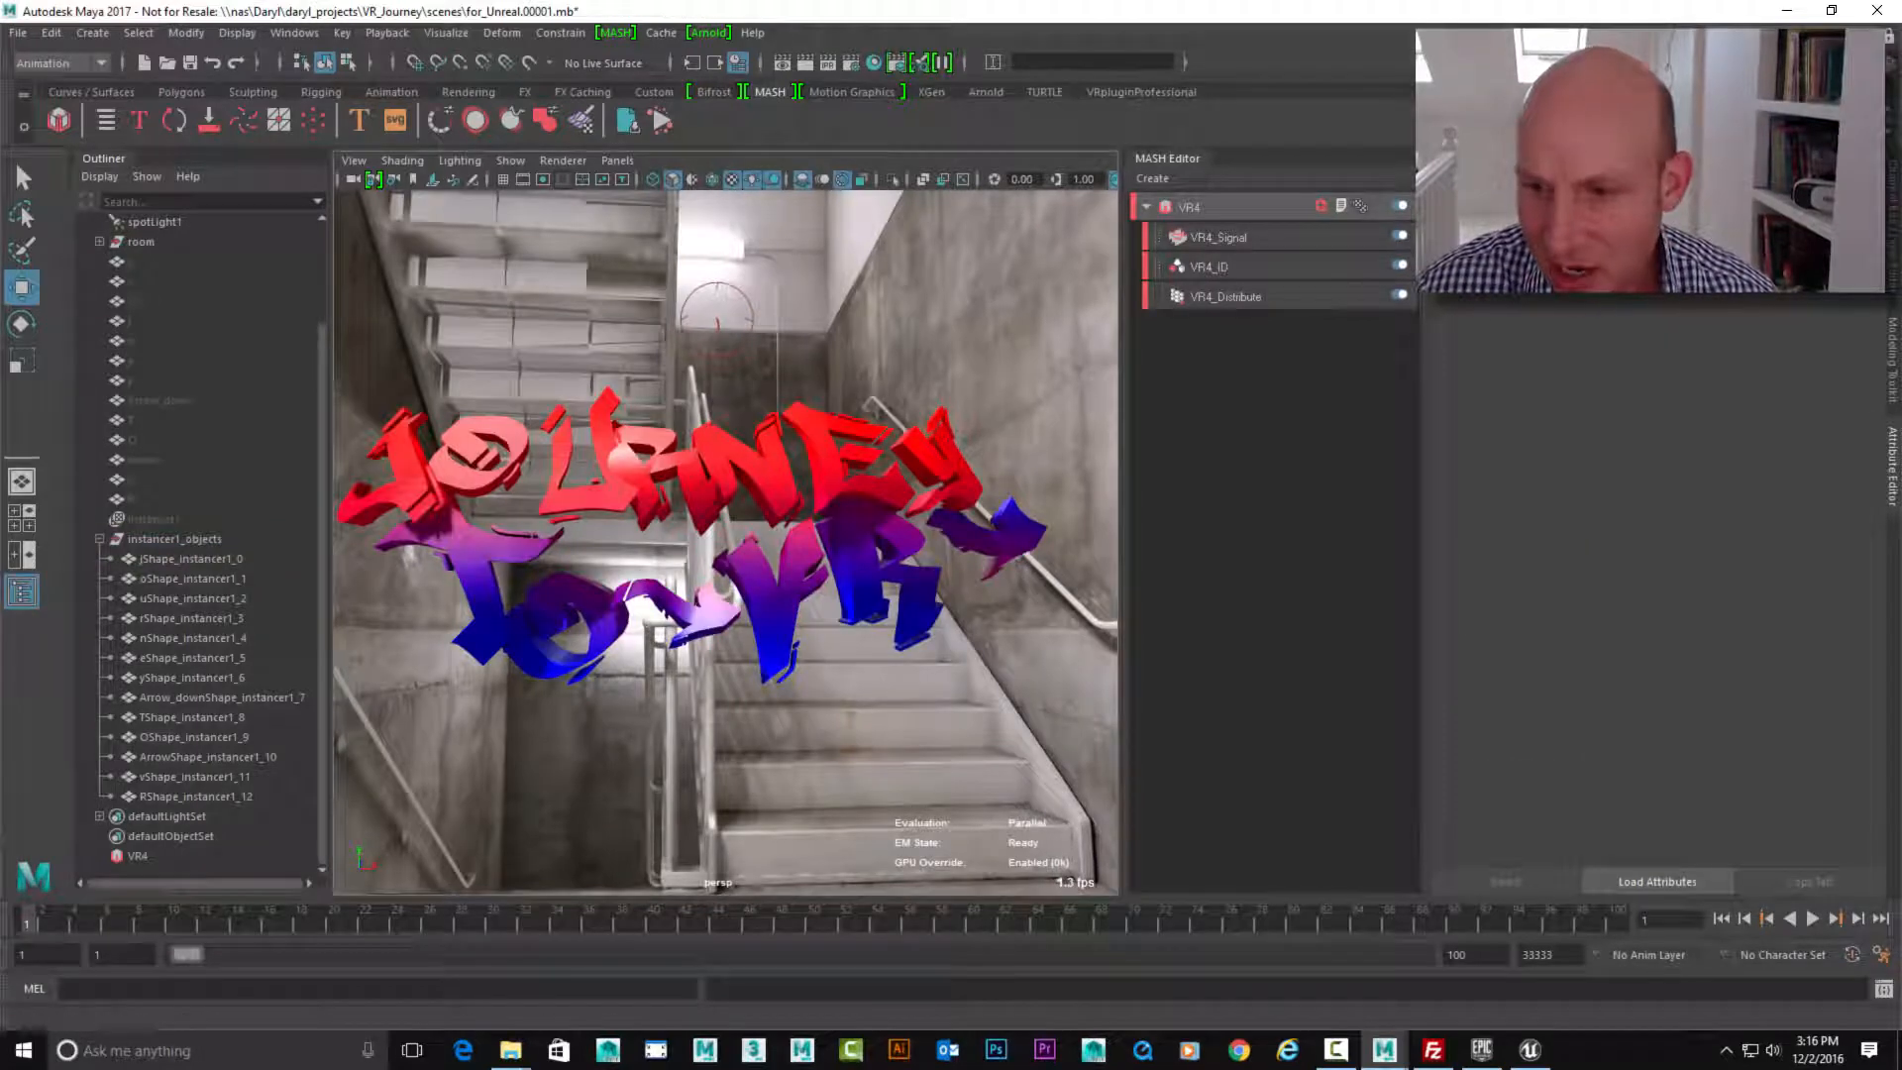
Switch to Unreal and import fun.abc from the Tester Import folder with the import type Geometry Cache (Experimental).
{"action": "left_click", "coordinate": [1530, 1049]}
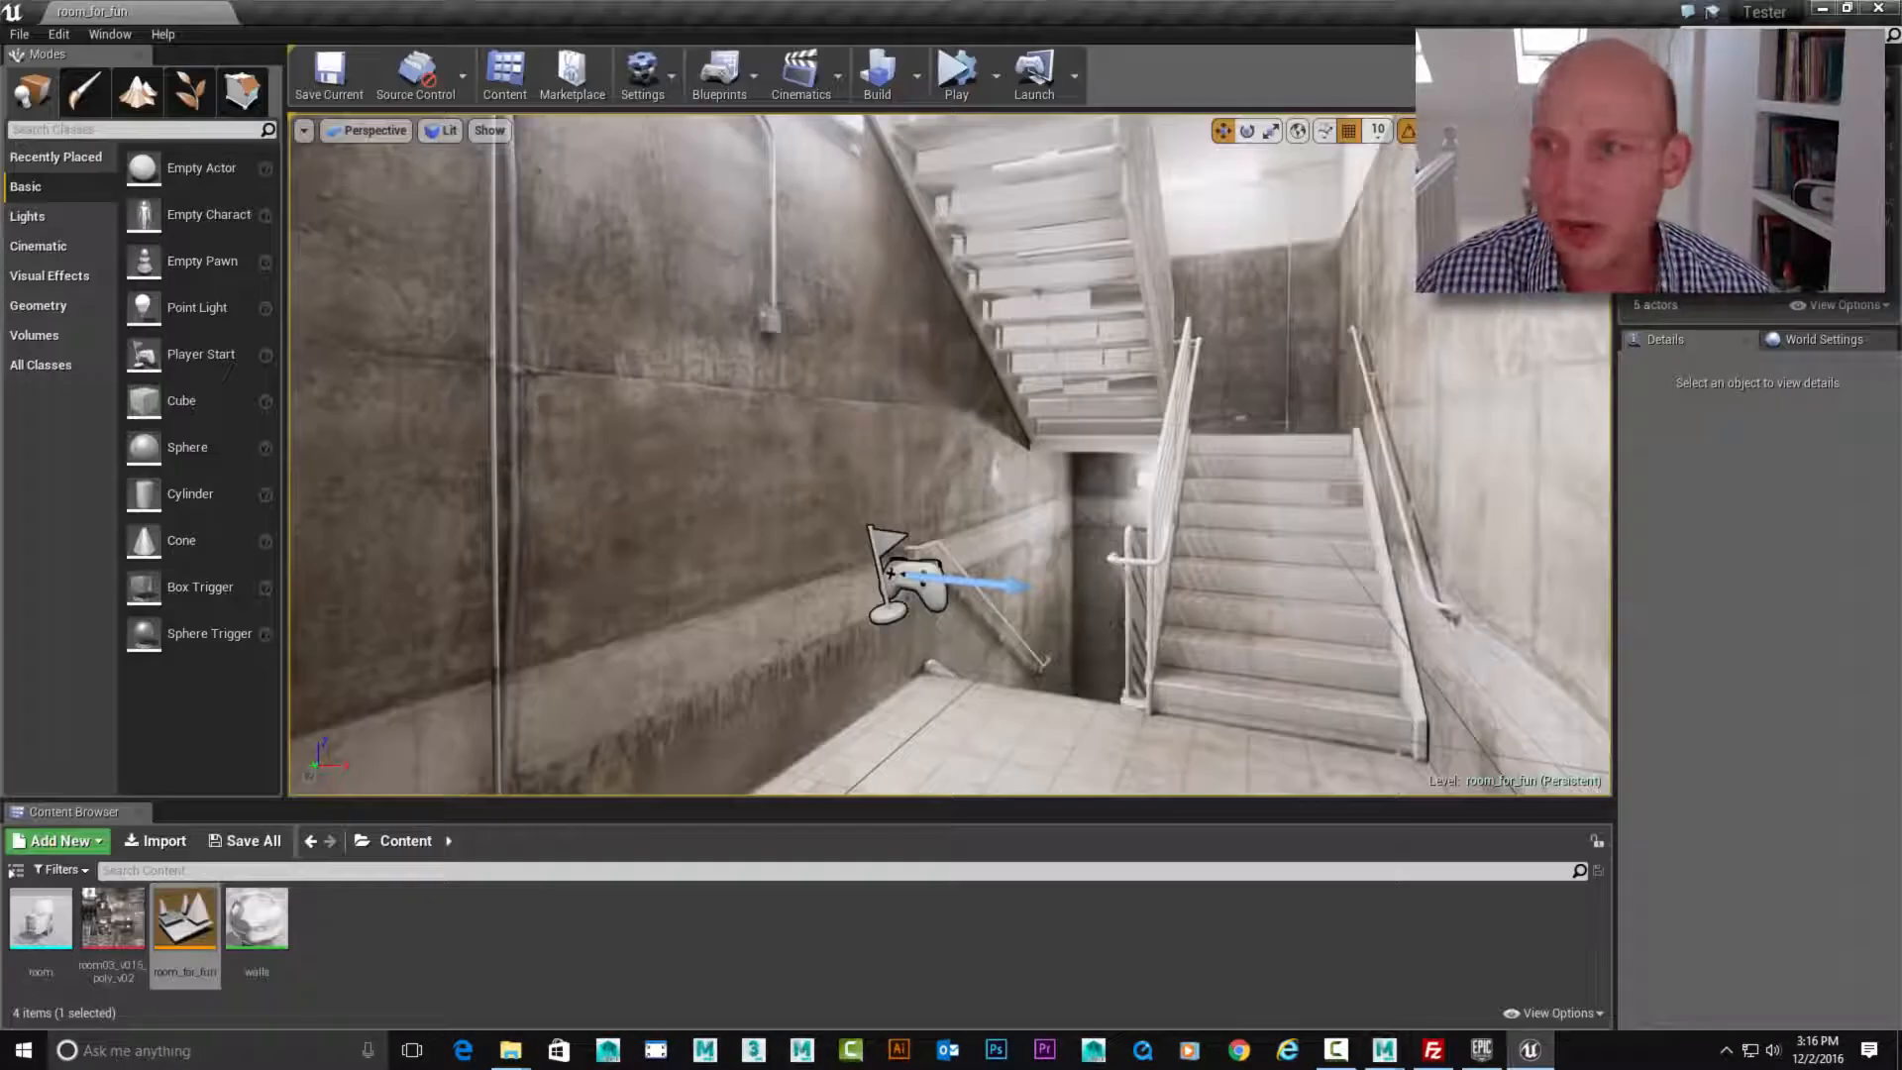
{"action": "middle_click_drag", "start_coordinate": [951, 456], "coordinate": [884, 421]}
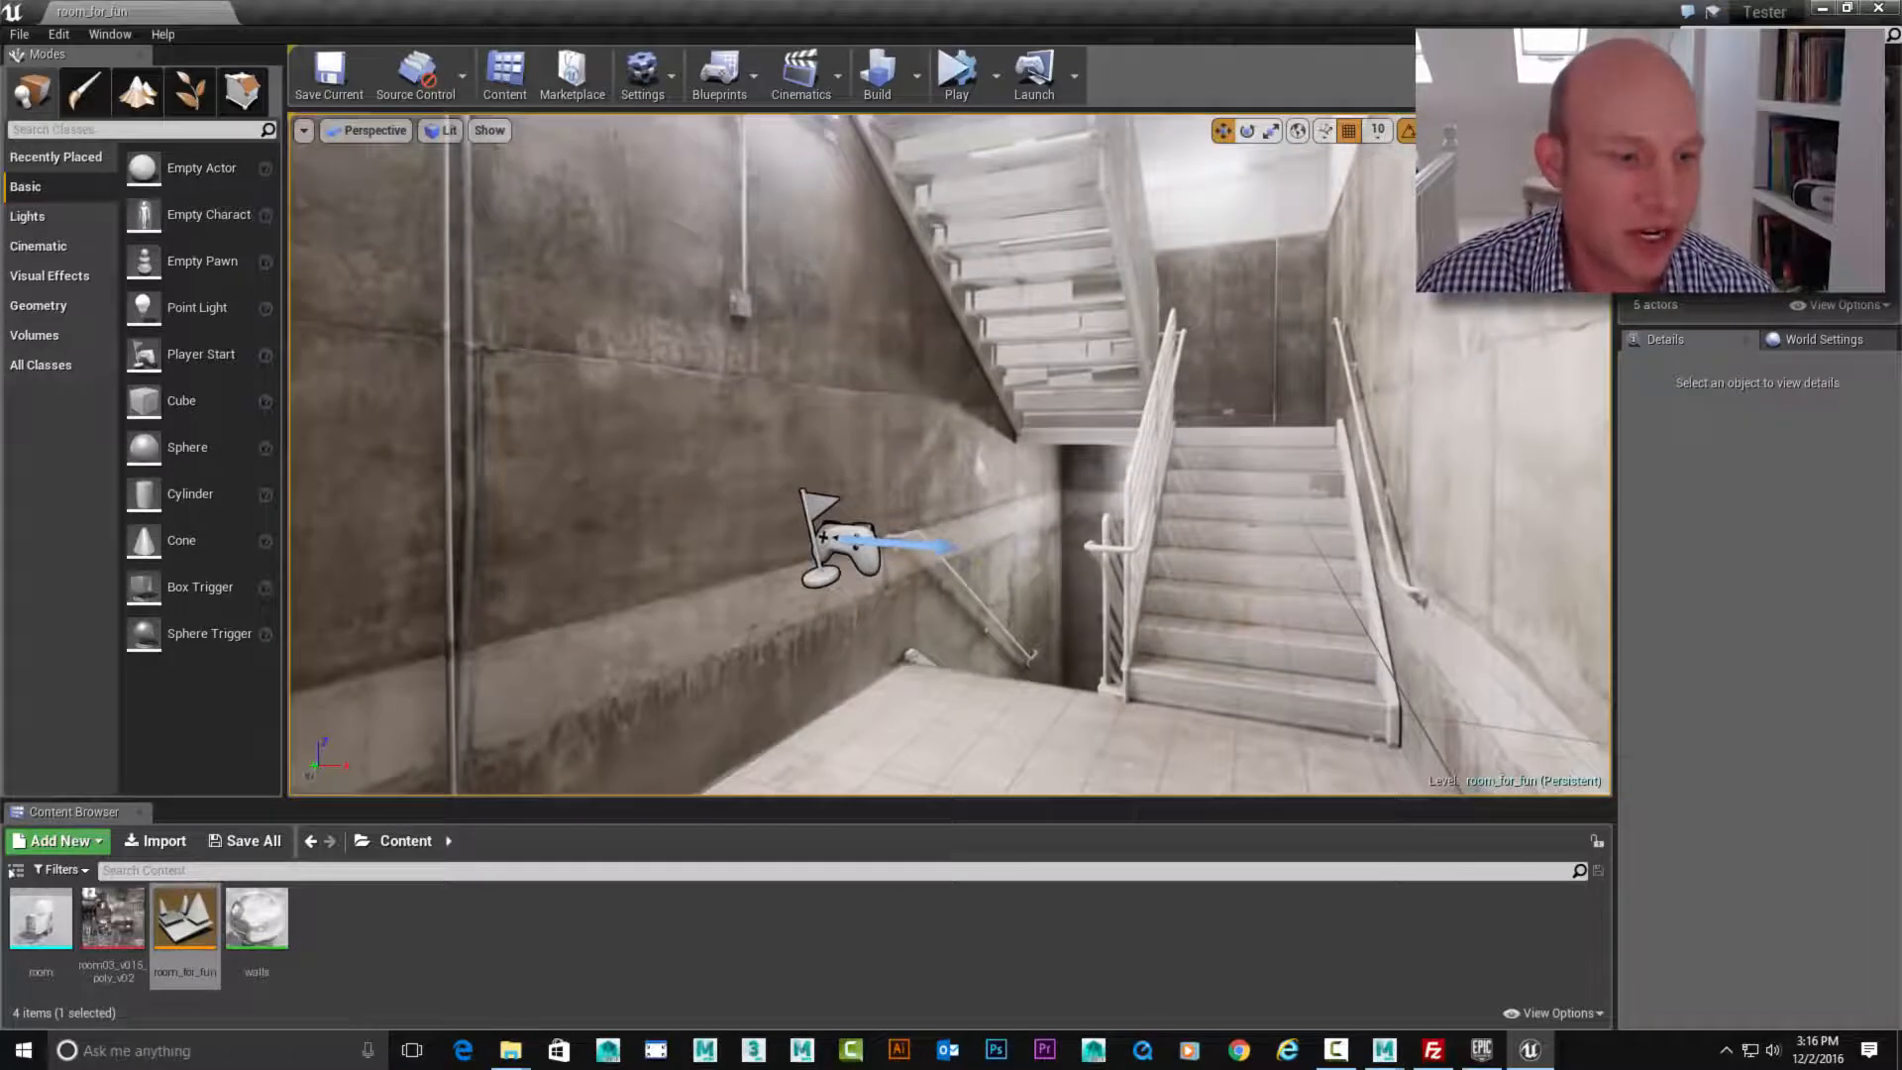
{"action": "left_click", "coordinate": [156, 840]}
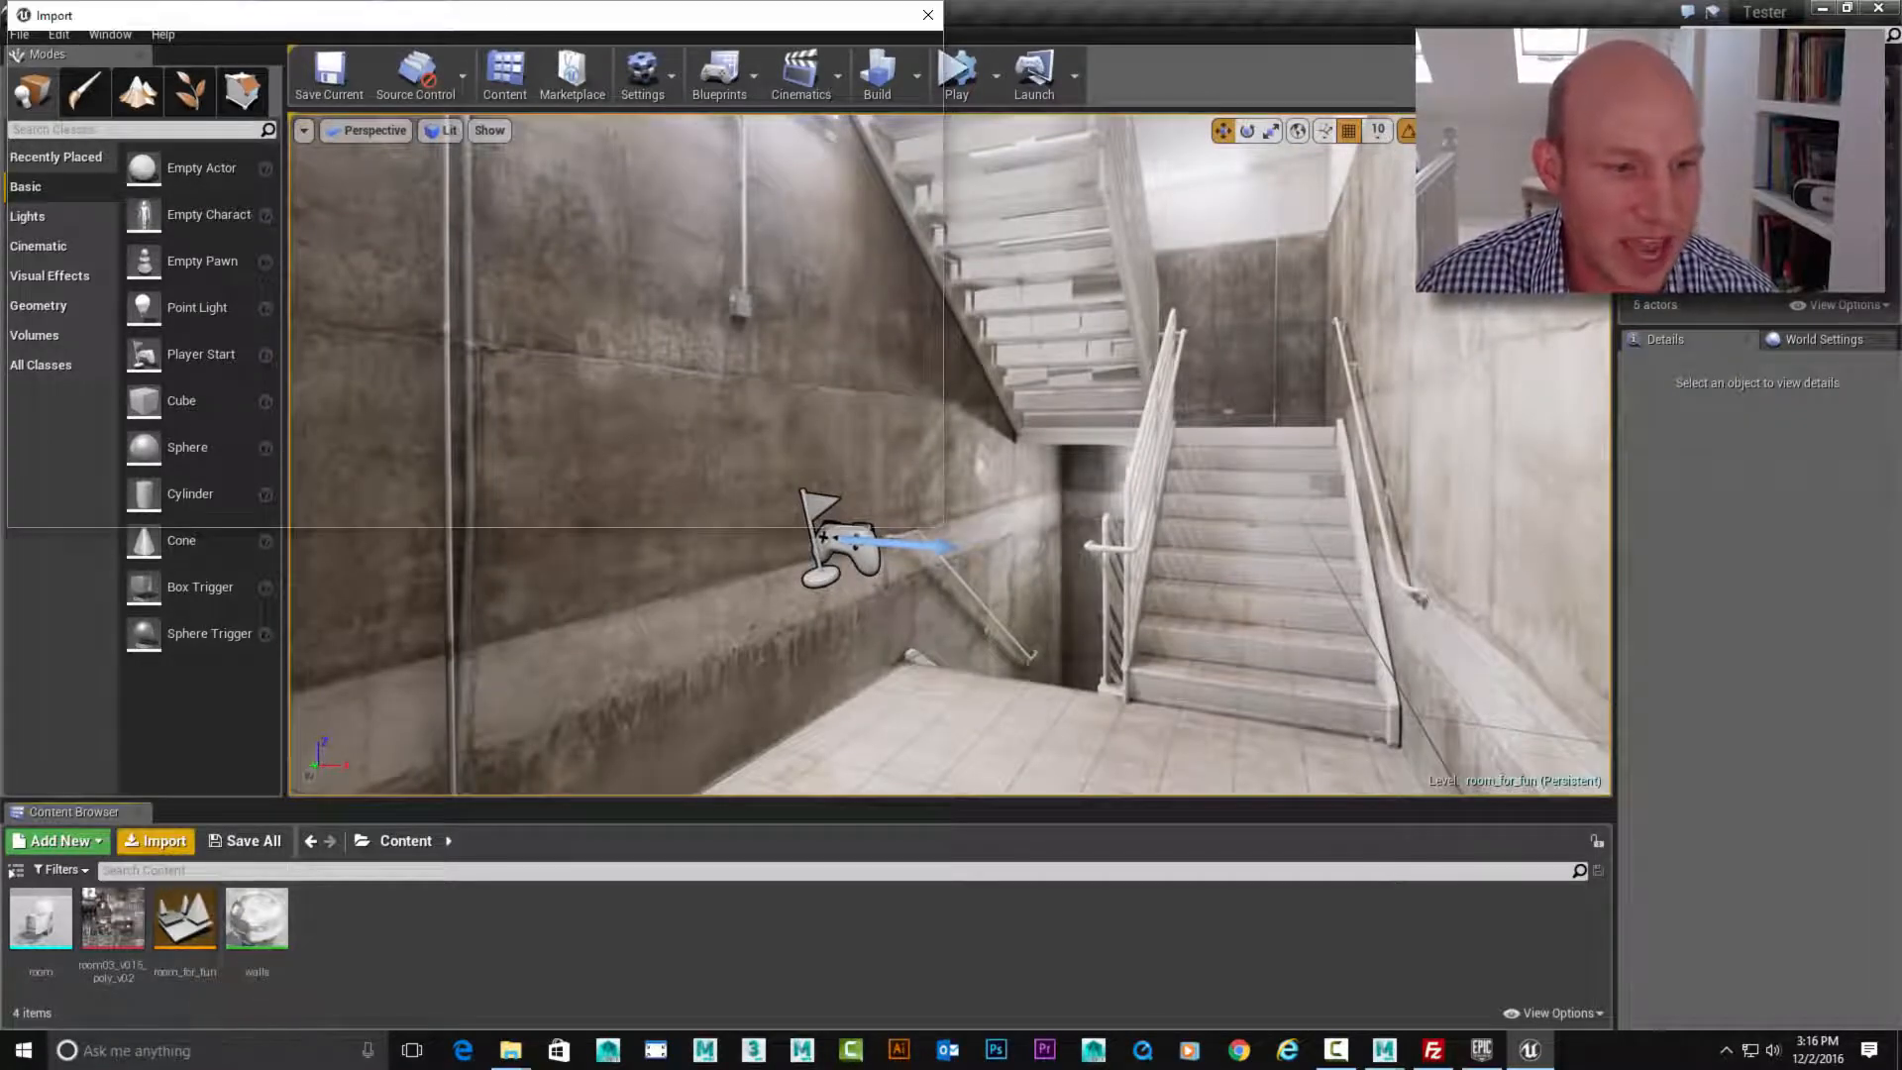
{"action": "left_click", "coordinate": [297, 158]}
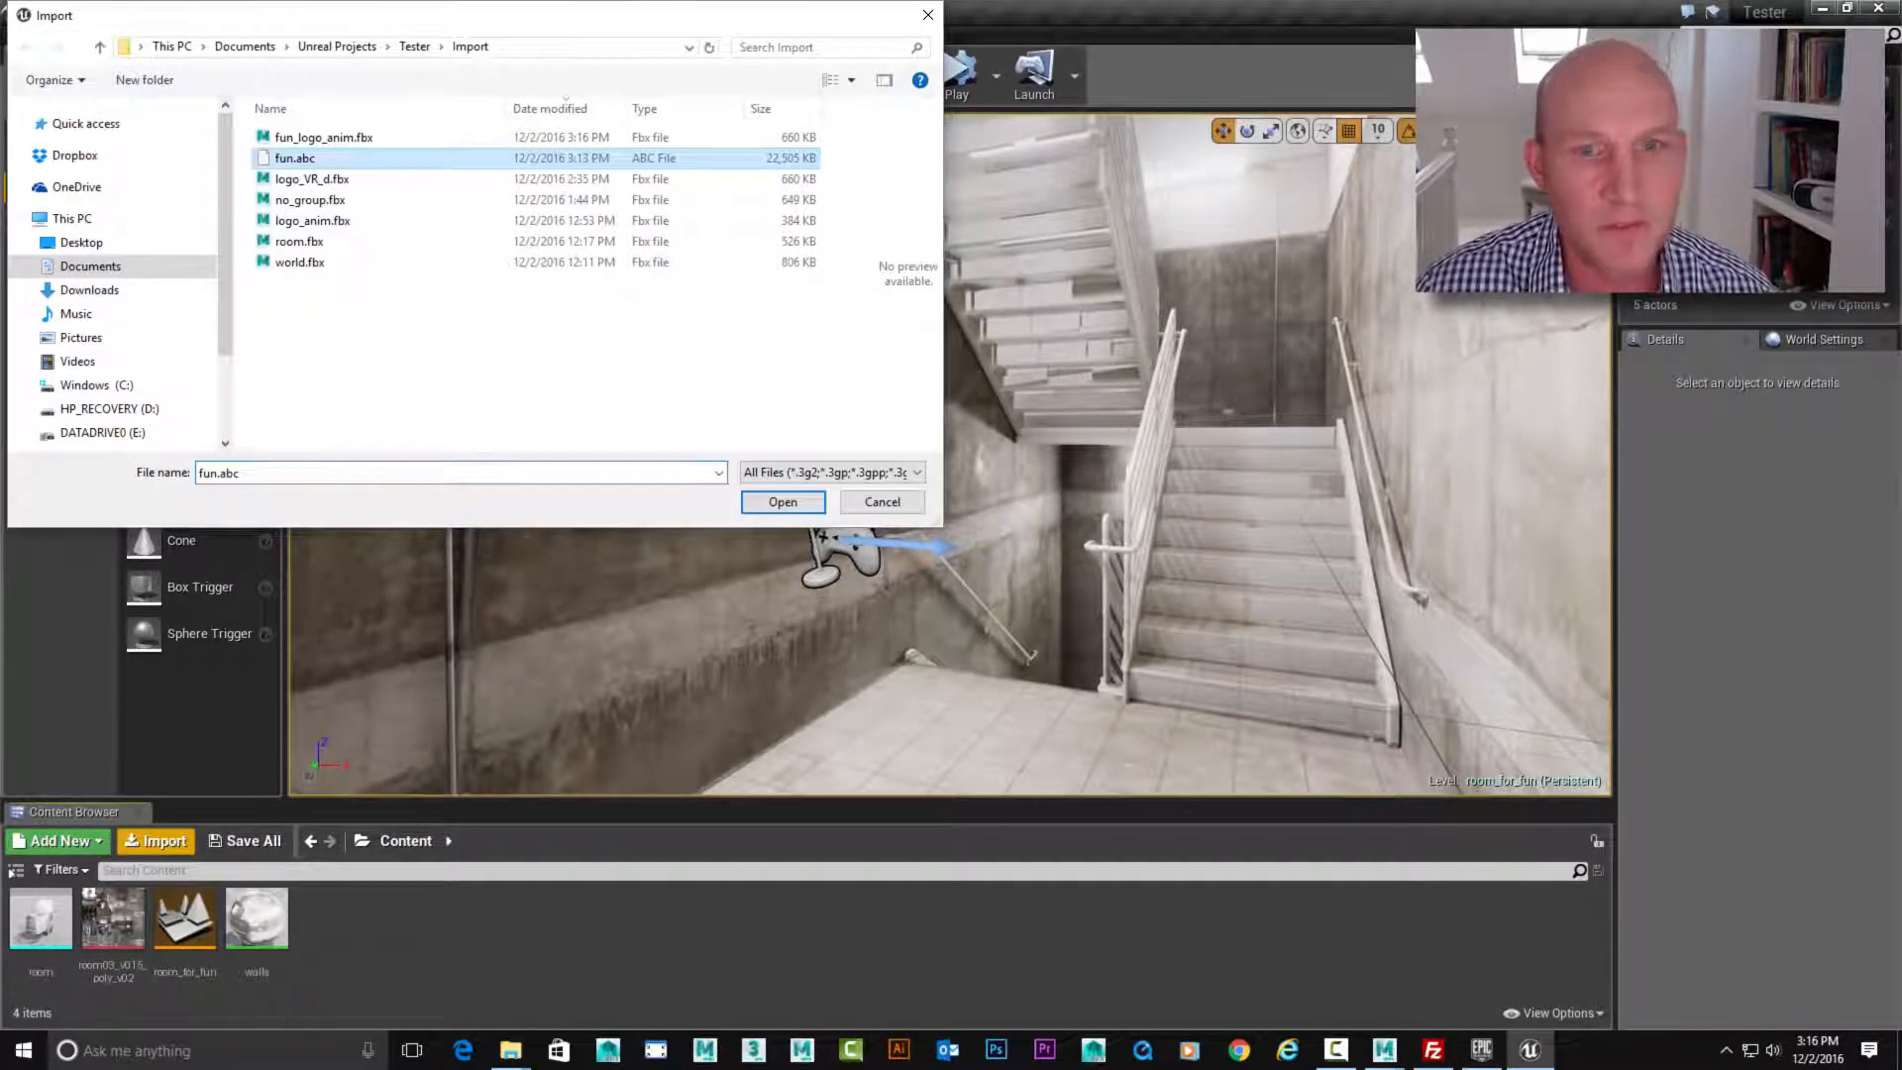
{"action": "left_click", "coordinate": [782, 501]}
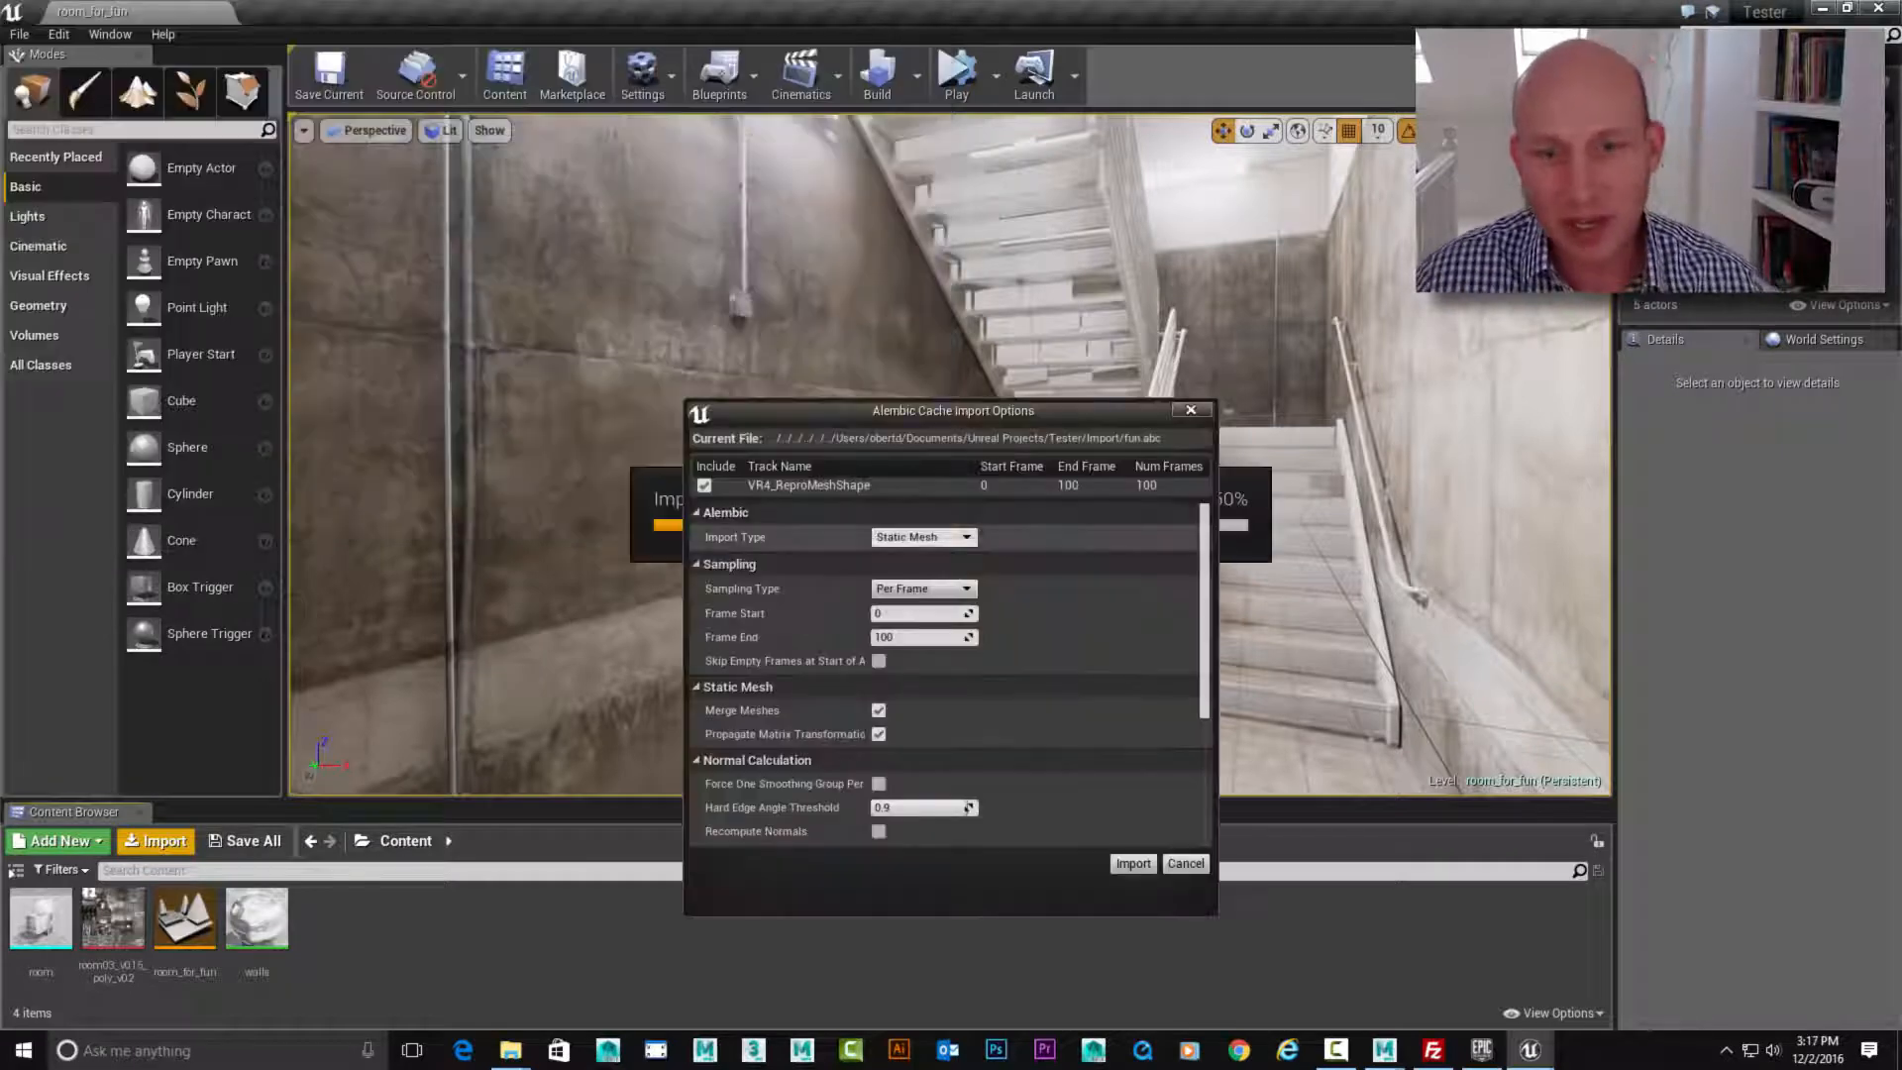
{"action": "left_click", "coordinate": [921, 536]}
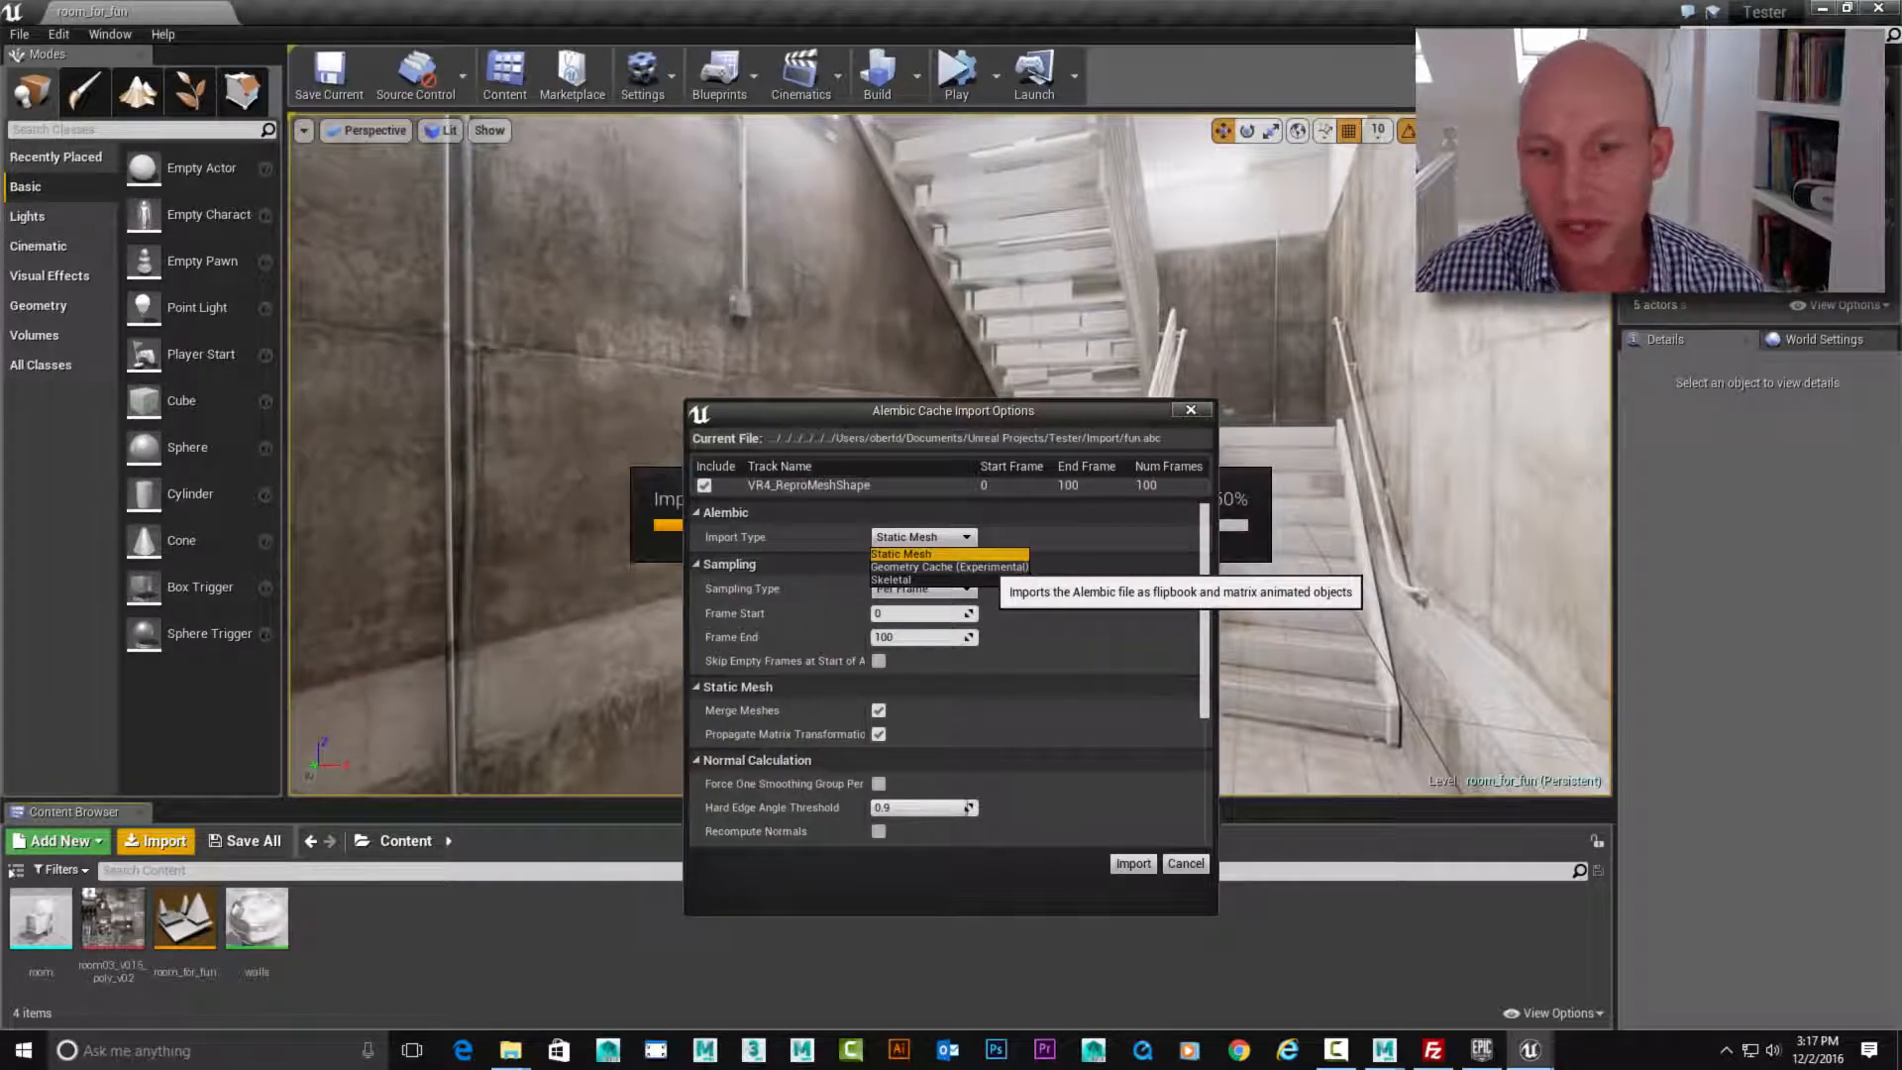
{"action": "left_click", "coordinate": [949, 567]}
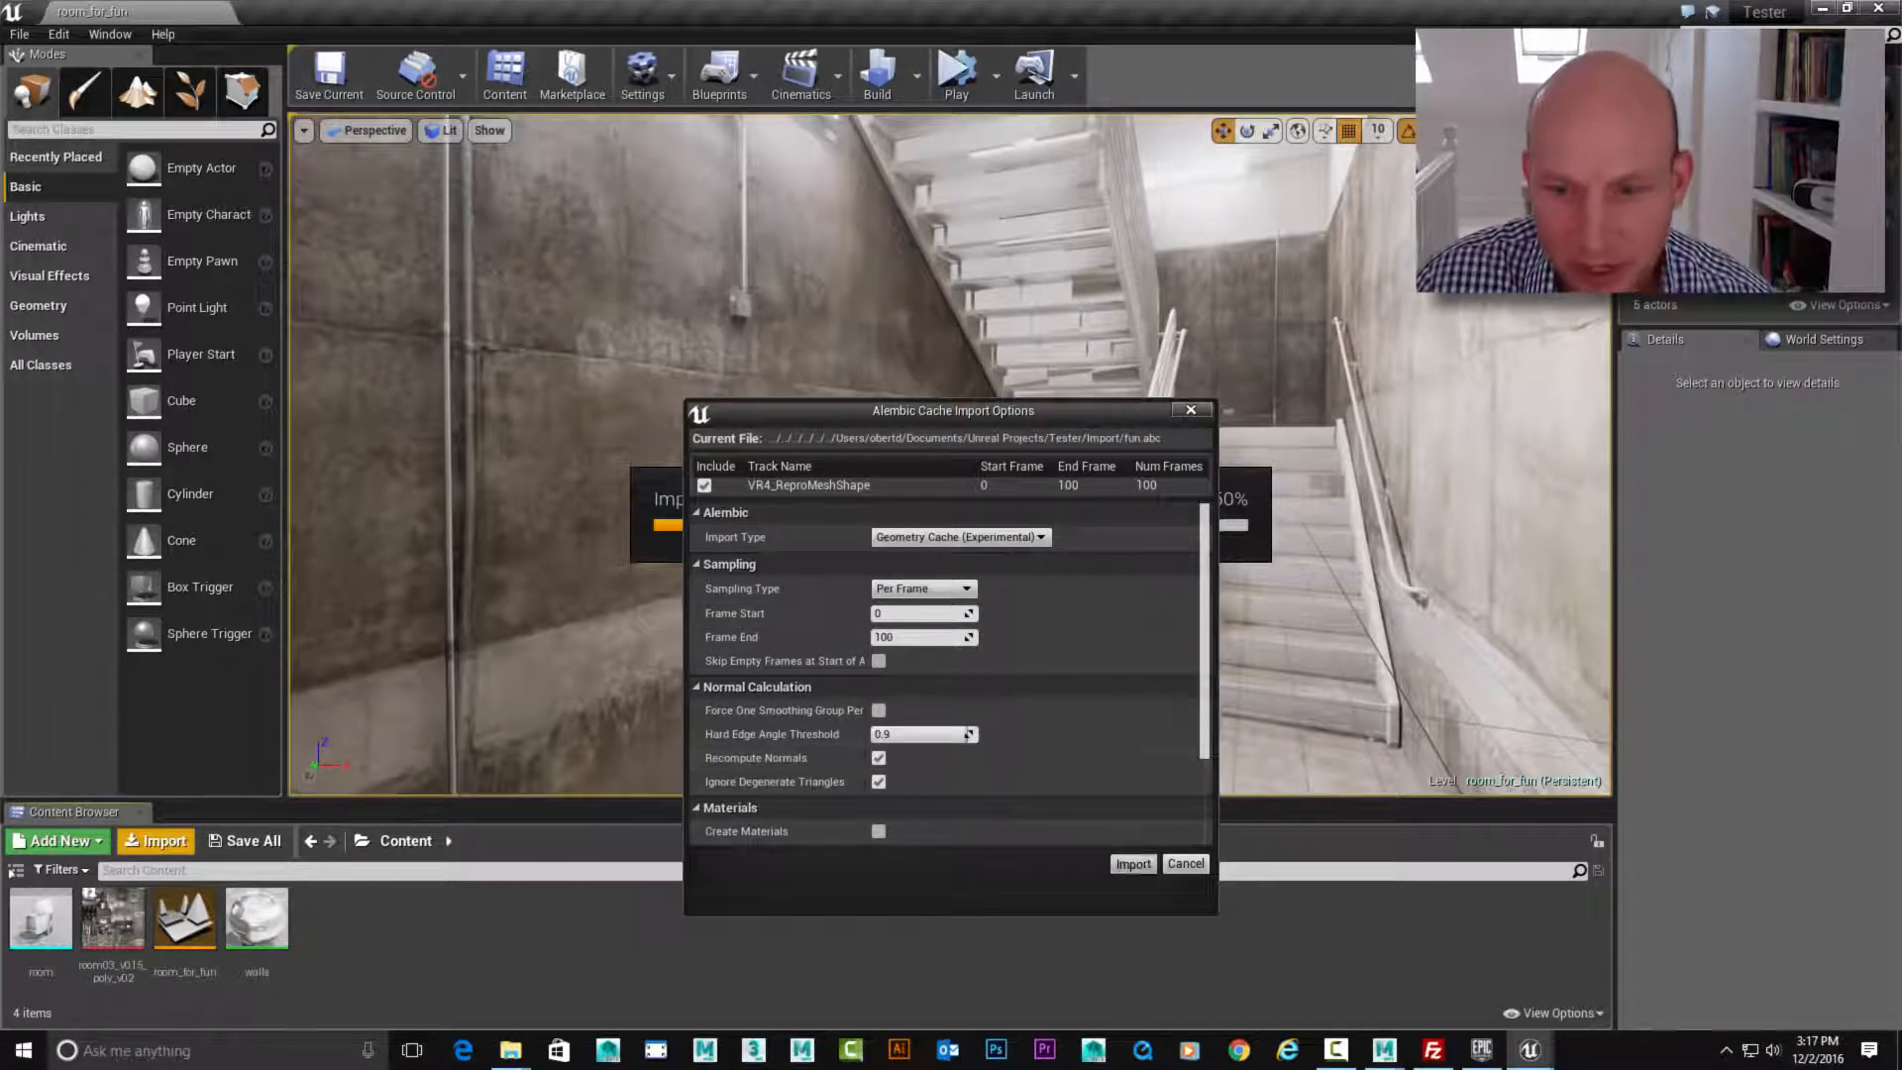
{"action": "left_click", "coordinate": [1133, 864]}
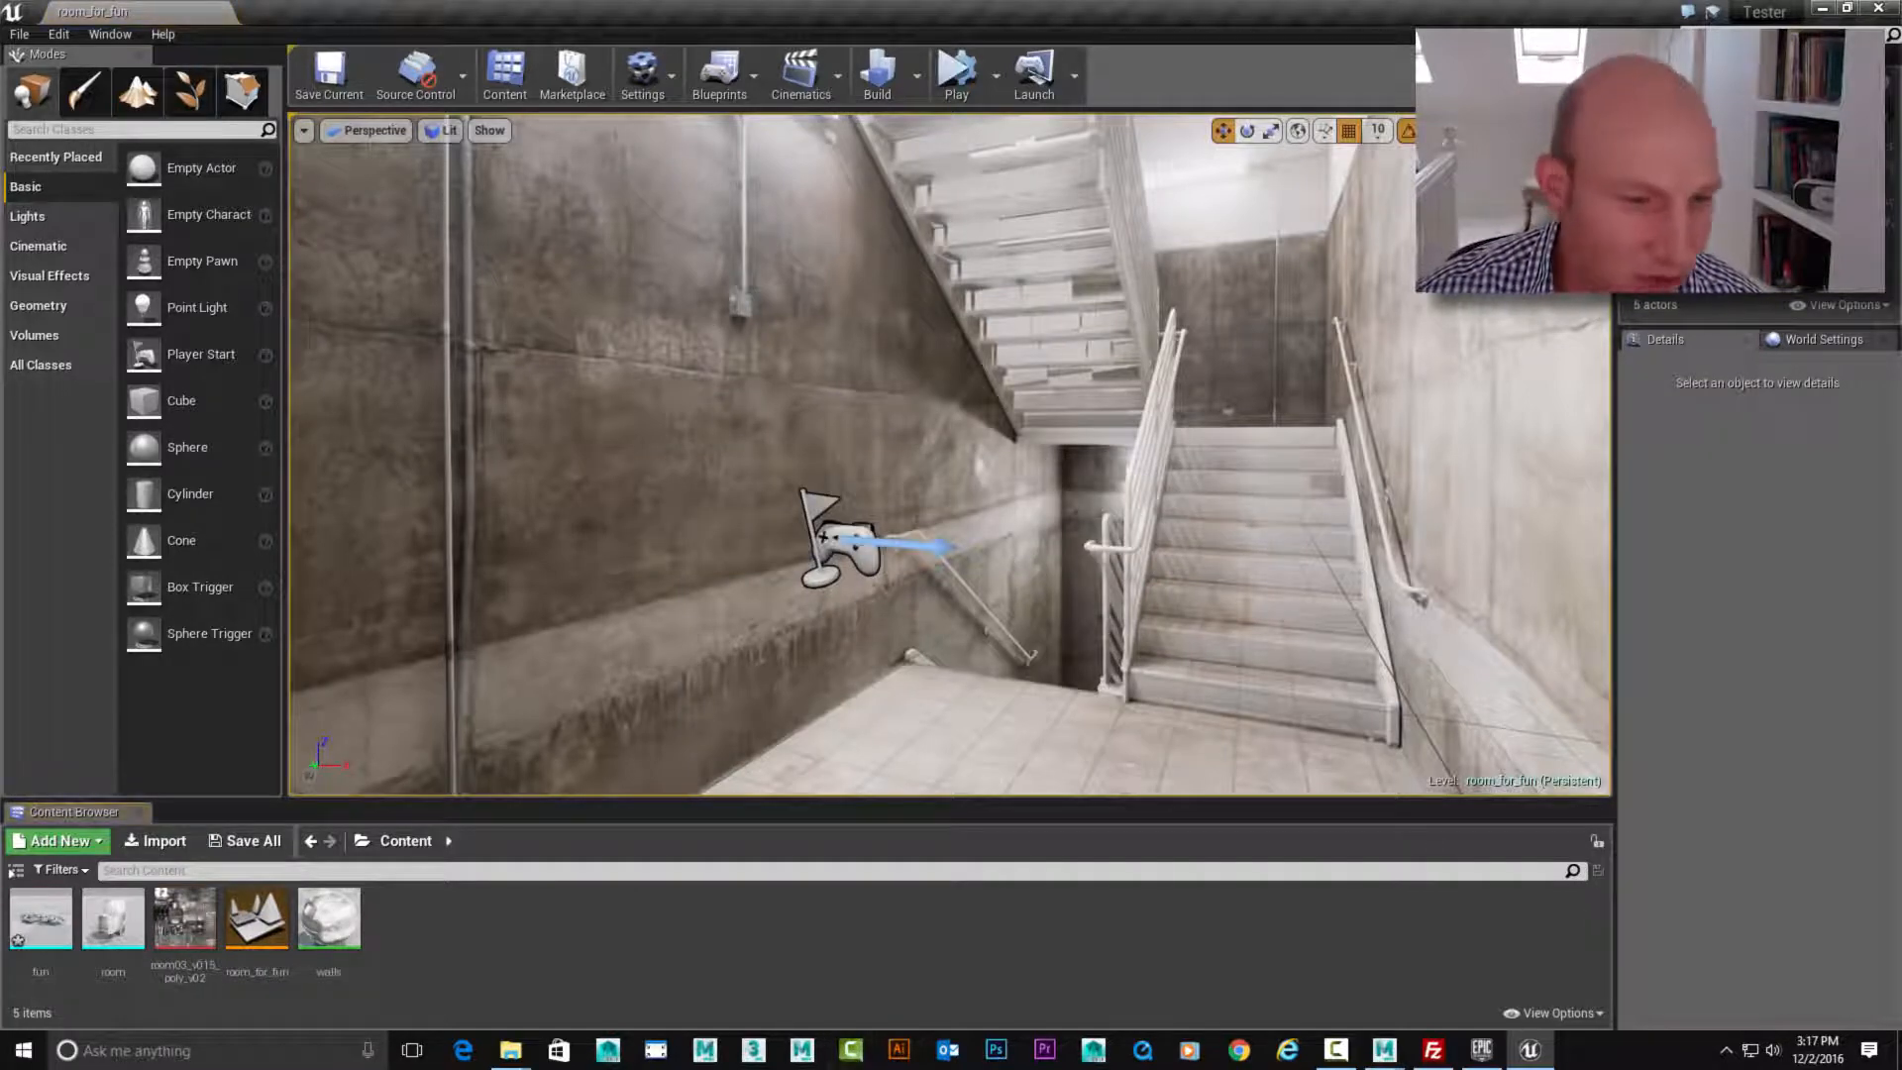
Place the fun geometry cache in the stairwell level, rotate it upright, position it before the stairs and scale it to 1.25.
{"action": "left_click_drag", "start_coordinate": [40, 916], "coordinate": [922, 614]}
{"action": "key", "text": "e"}
{"action": "key", "text": "w"}
{"action": "left_click_drag", "start_coordinate": [1034, 595], "coordinate": [1106, 593]}
{"action": "key", "text": "e"}
{"action": "key", "text": "r"}
{"action": "left_click", "coordinate": [1371, 495]}
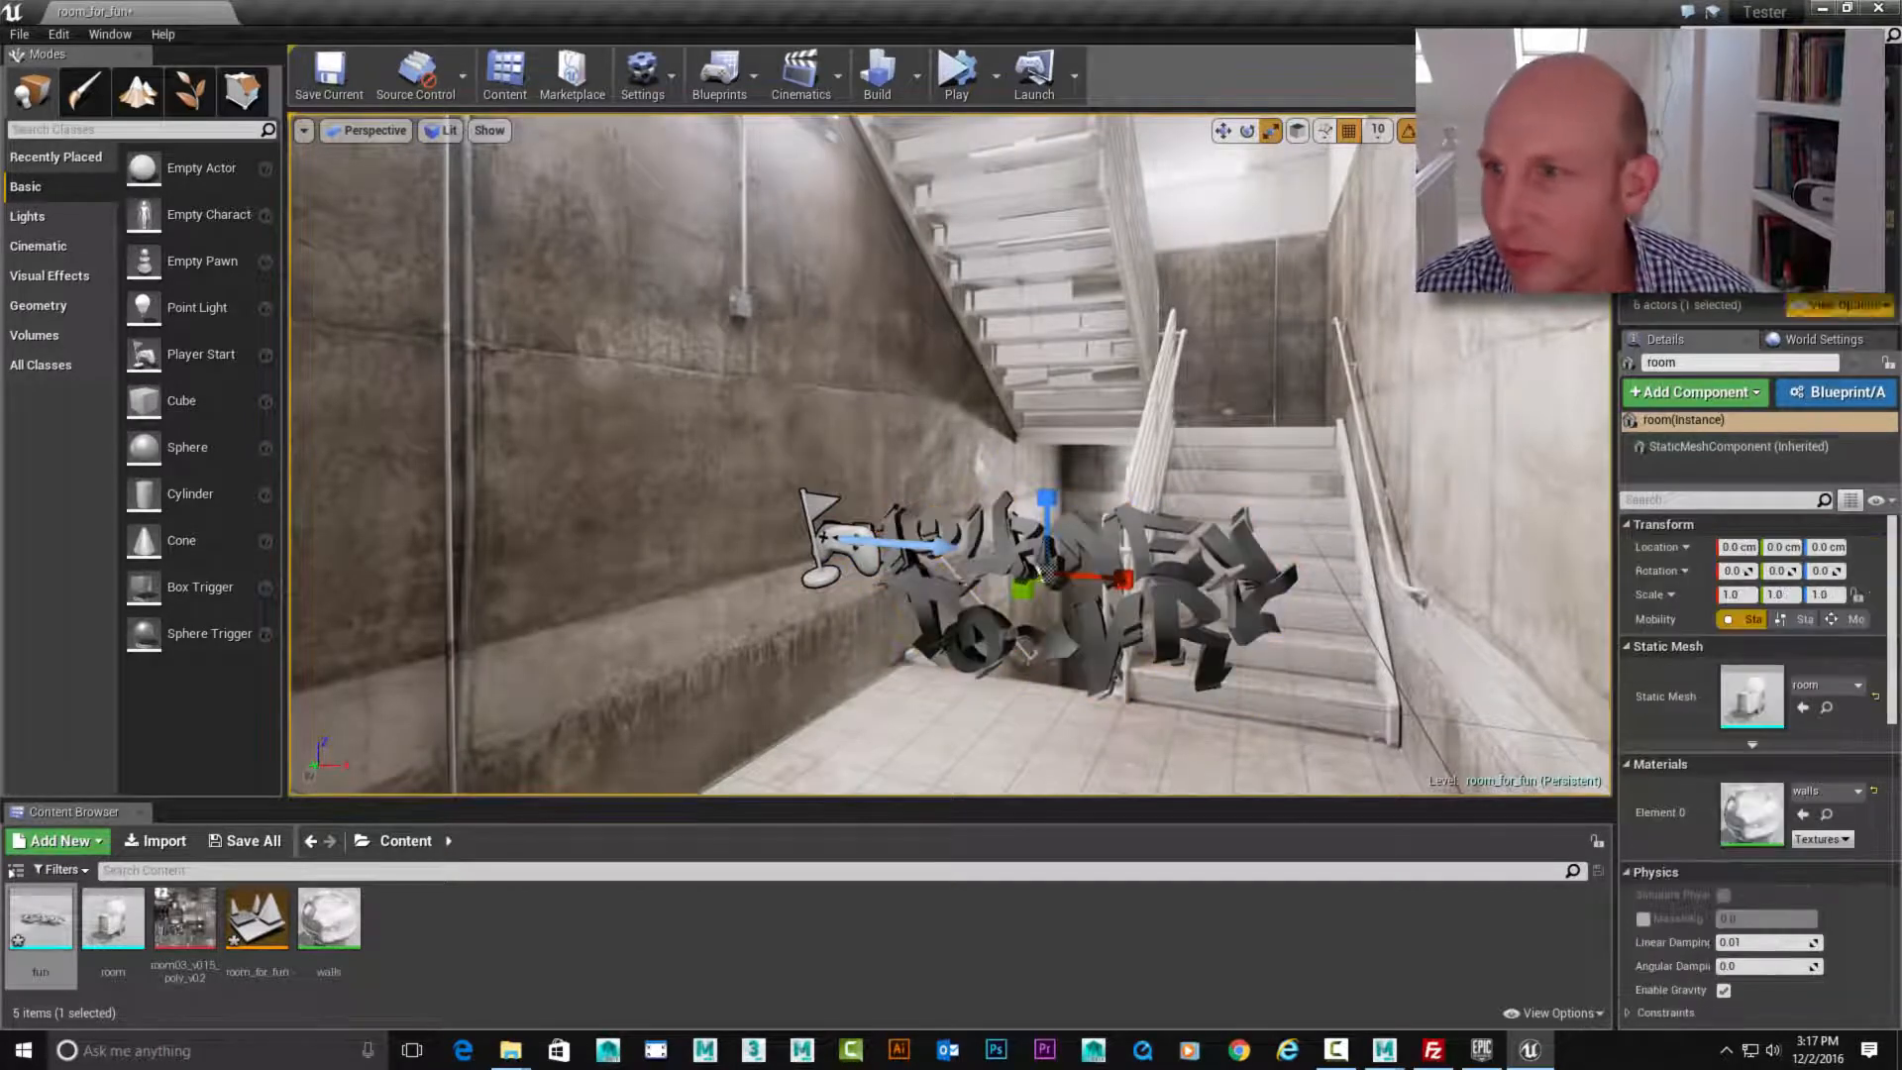
Select the placed fun geometry cache and turn on its Running option so the lettering animates, leaving Looping enabled.
{"action": "left_click", "coordinate": [1723, 164]}
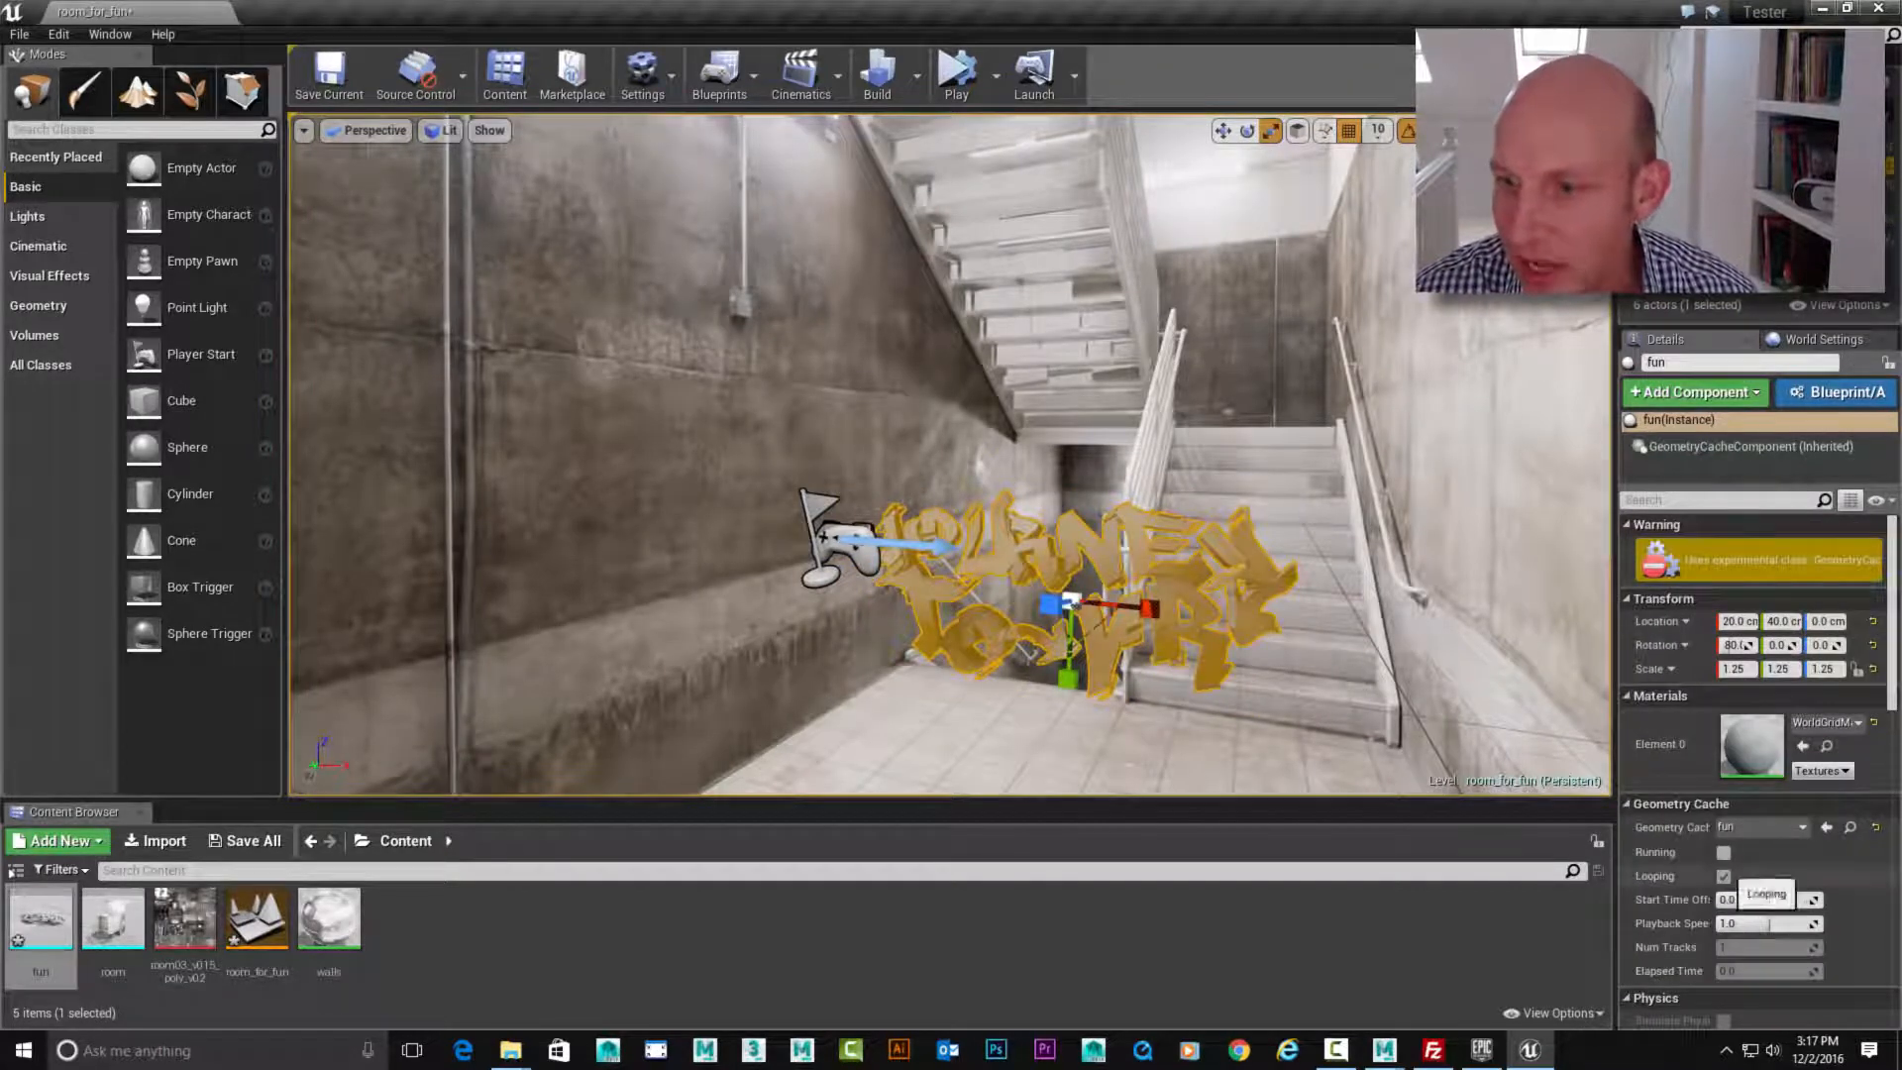
{"action": "middle_click_drag", "start_coordinate": [1371, 495], "coordinate": [1436, 501]}
{"action": "left_click", "coordinate": [1436, 501]}
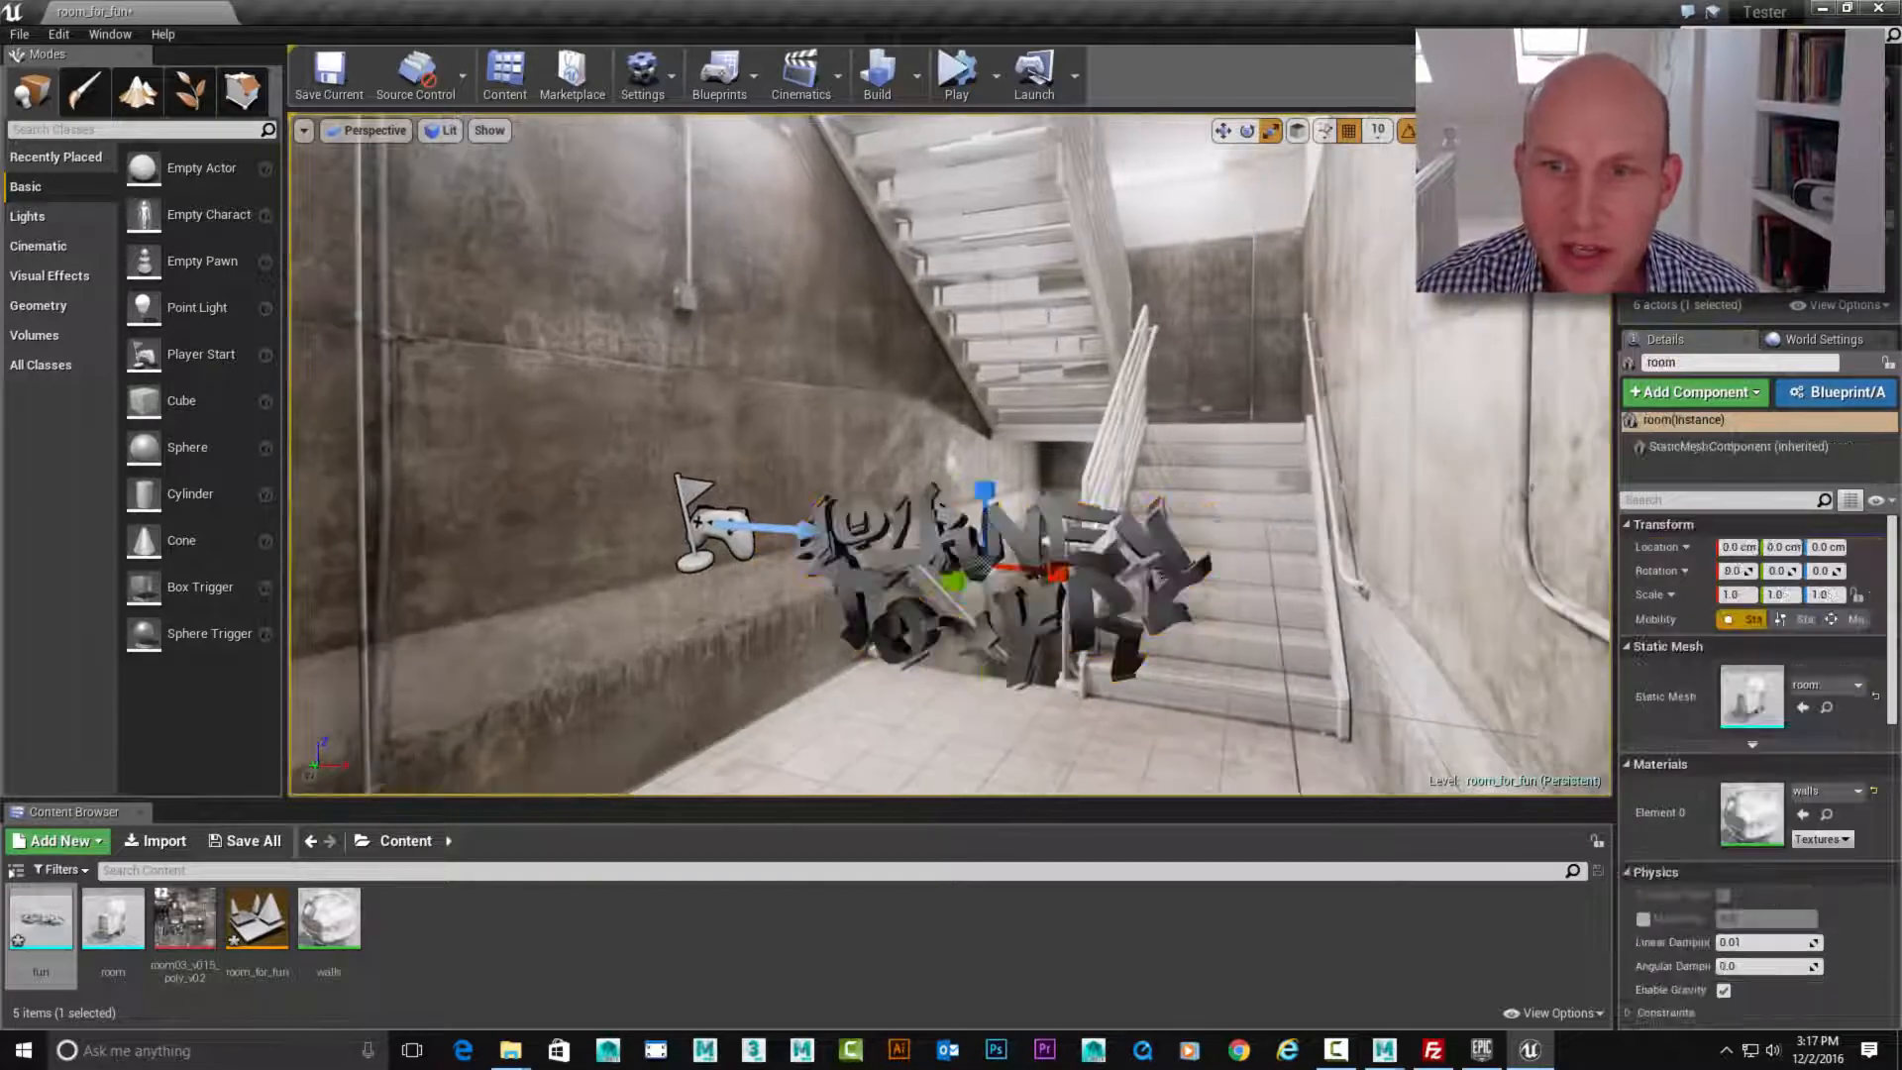
Run the level in Simulate mode to watch the Alembic lettering's animation in the stairwell, and stop the simulation.
{"action": "left_click", "coordinate": [996, 74]}
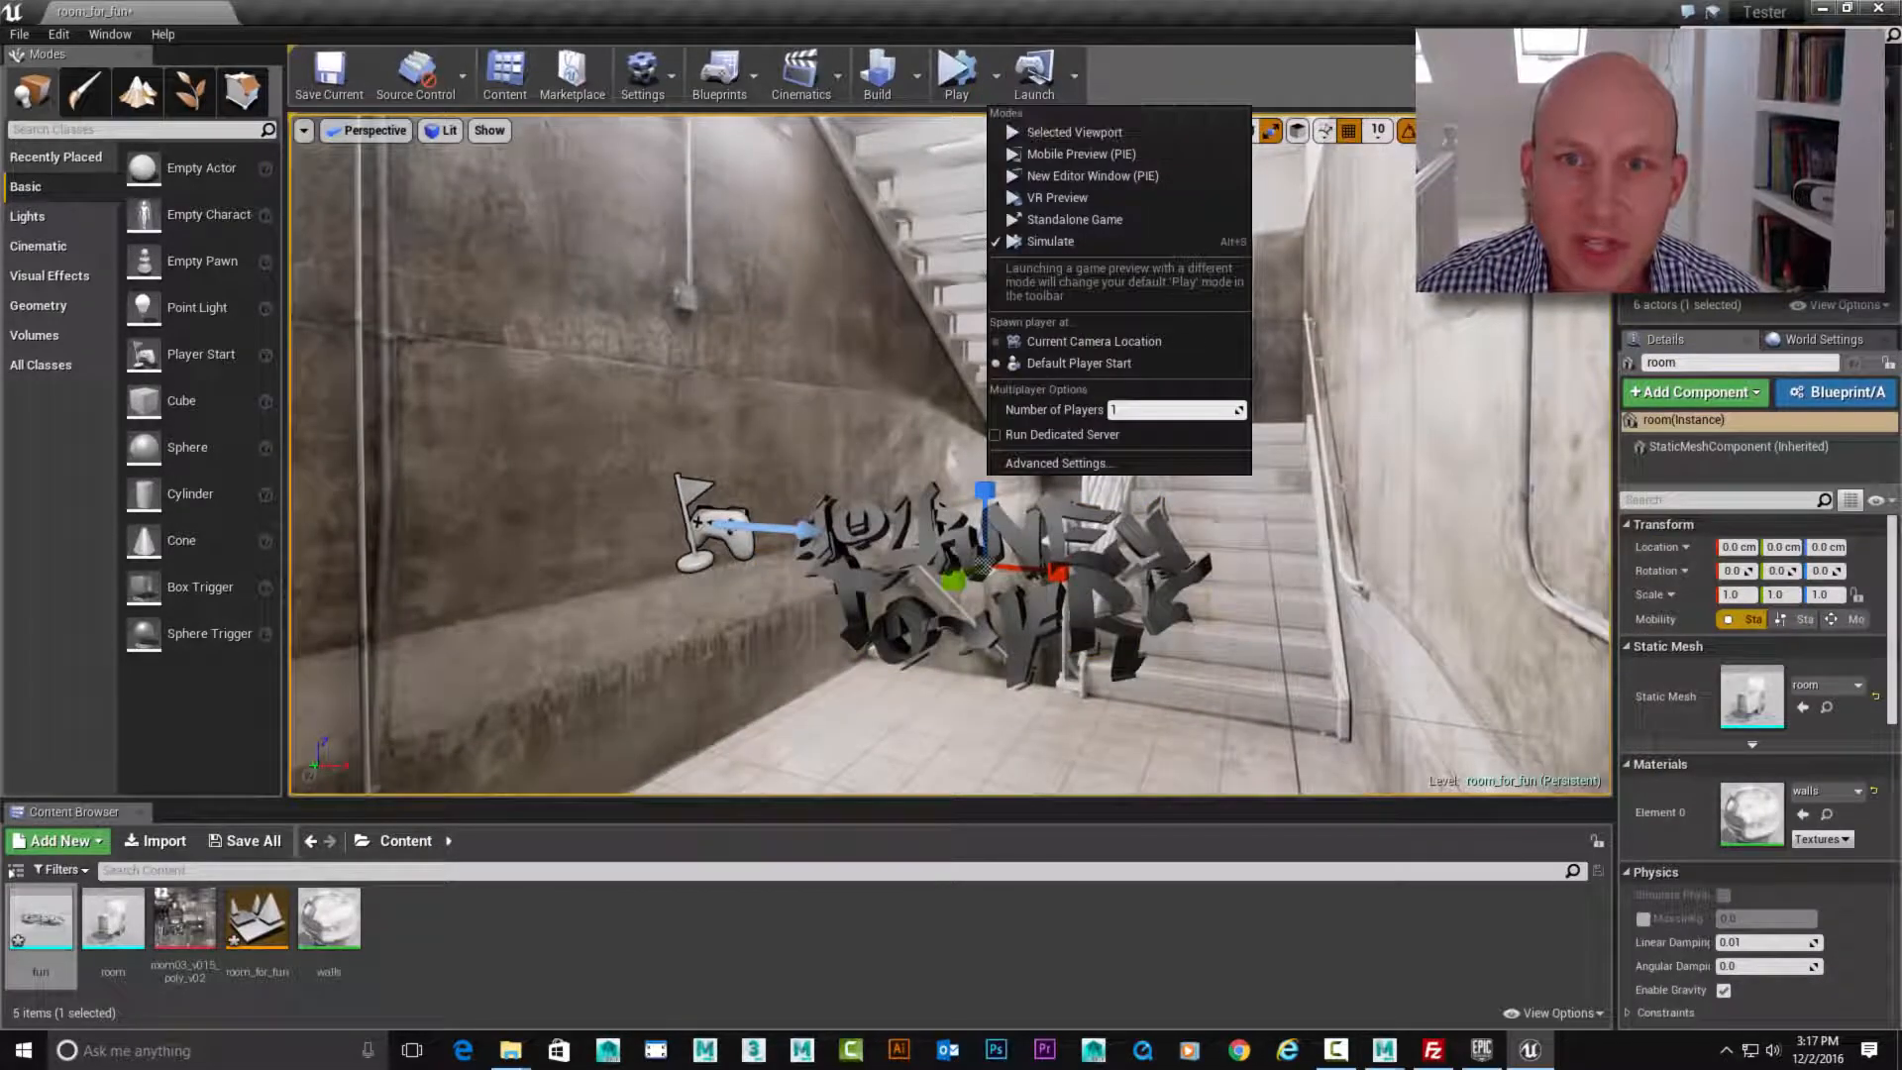
{"action": "left_click", "coordinate": [1138, 240]}
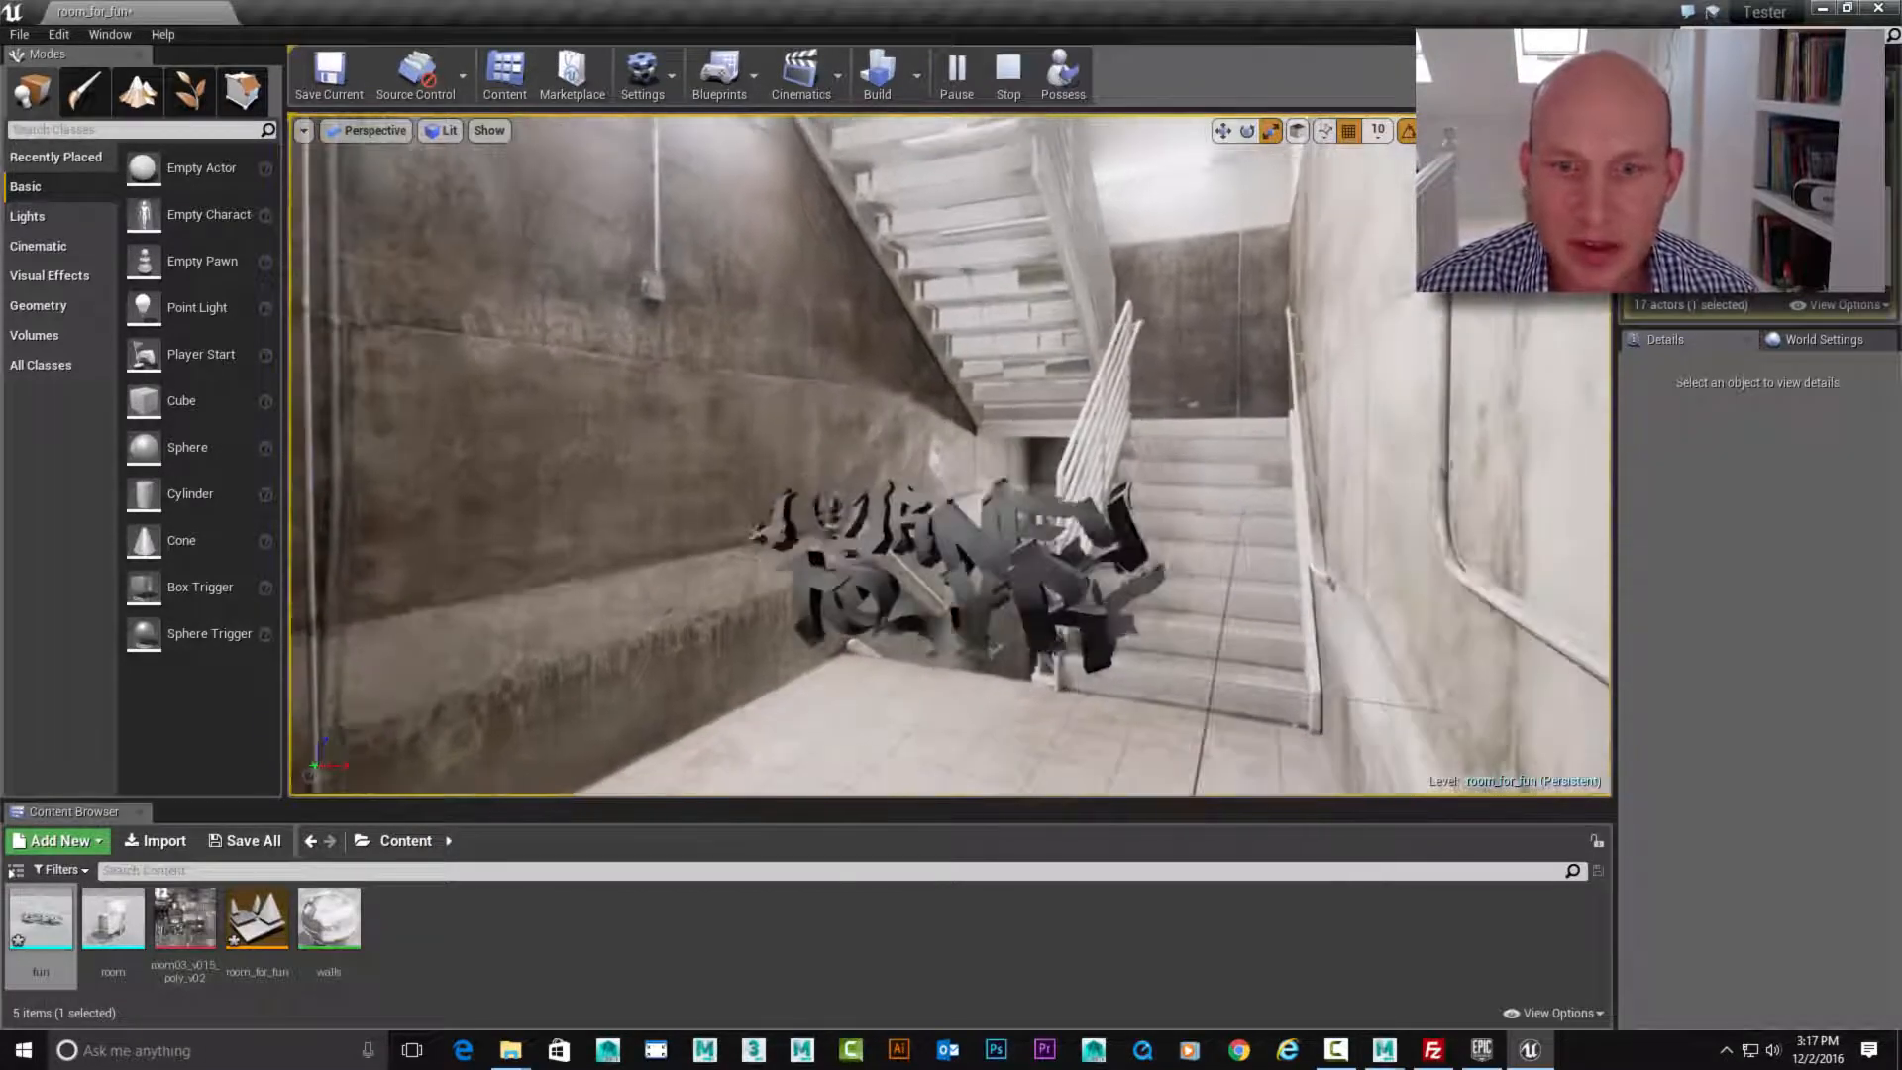
{"action": "right_click_drag", "start_coordinate": [951, 456], "coordinate": [911, 468]}
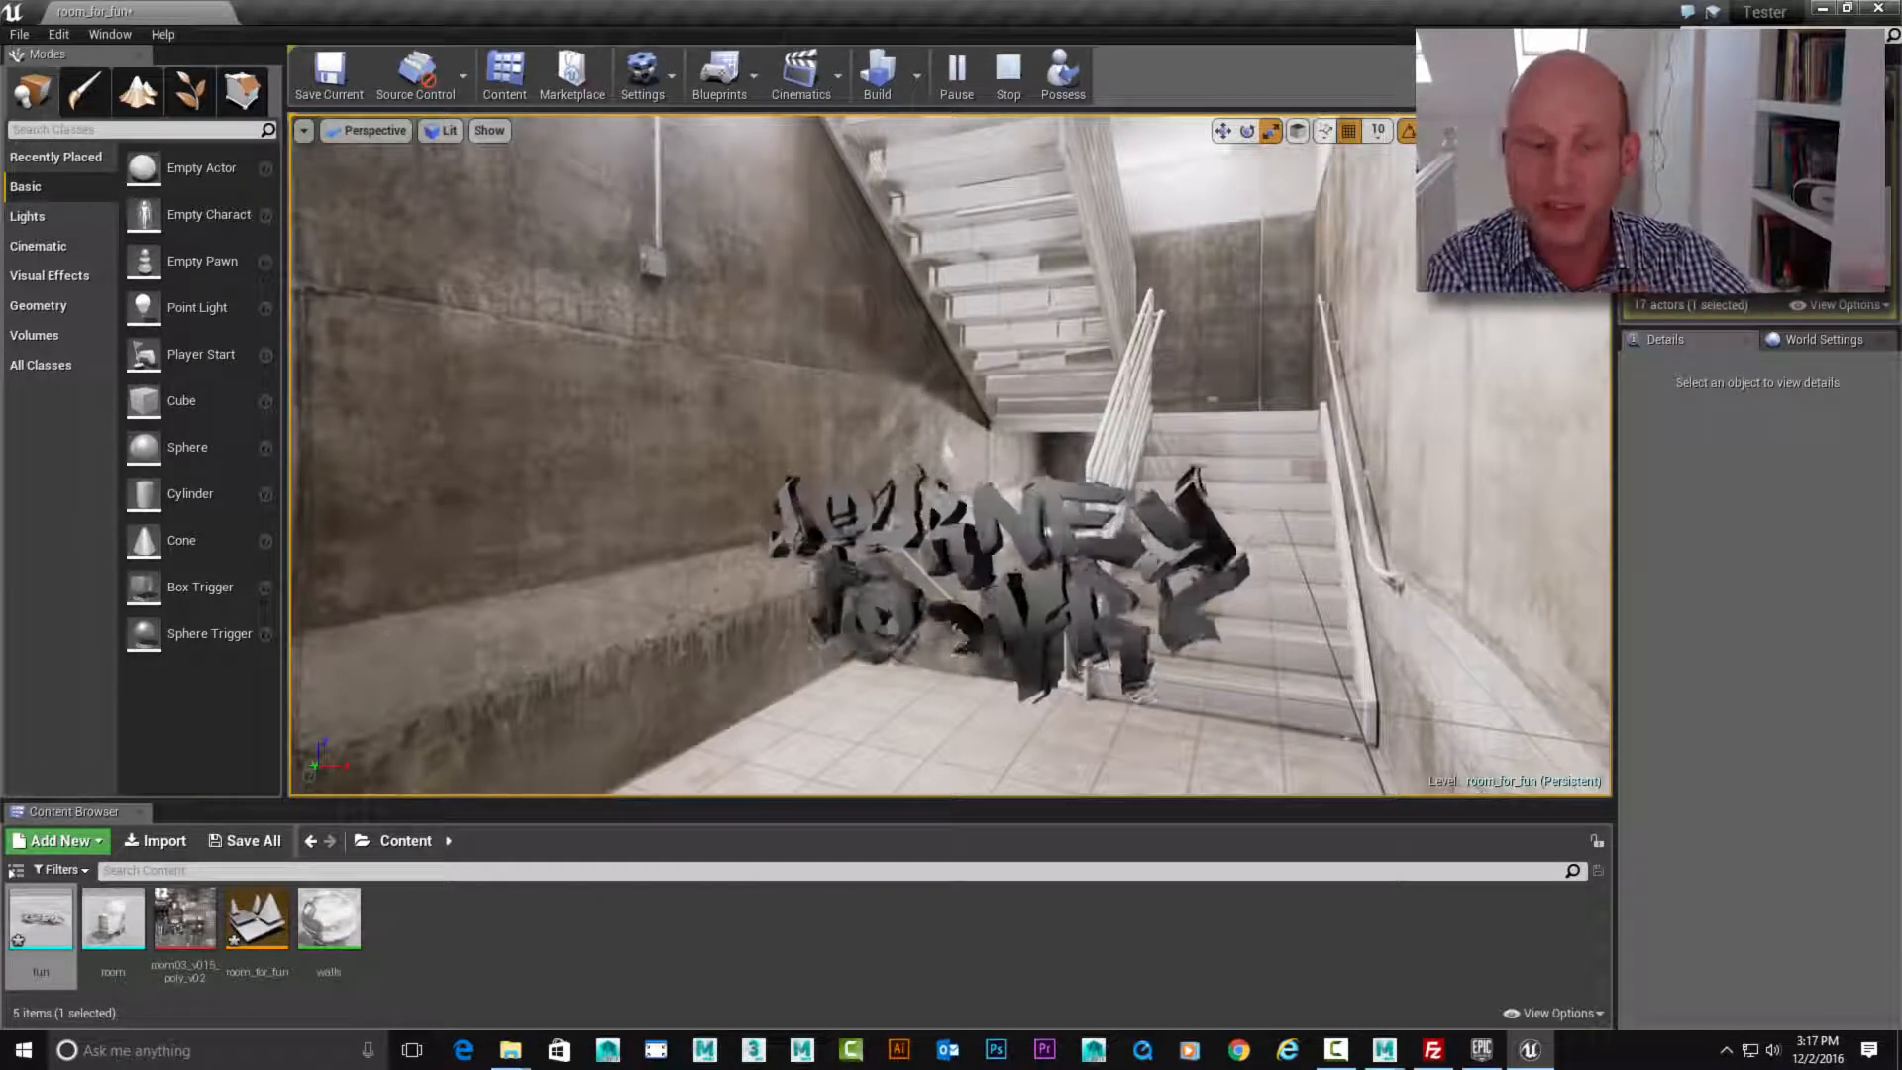
{"action": "key", "text": "Escape"}
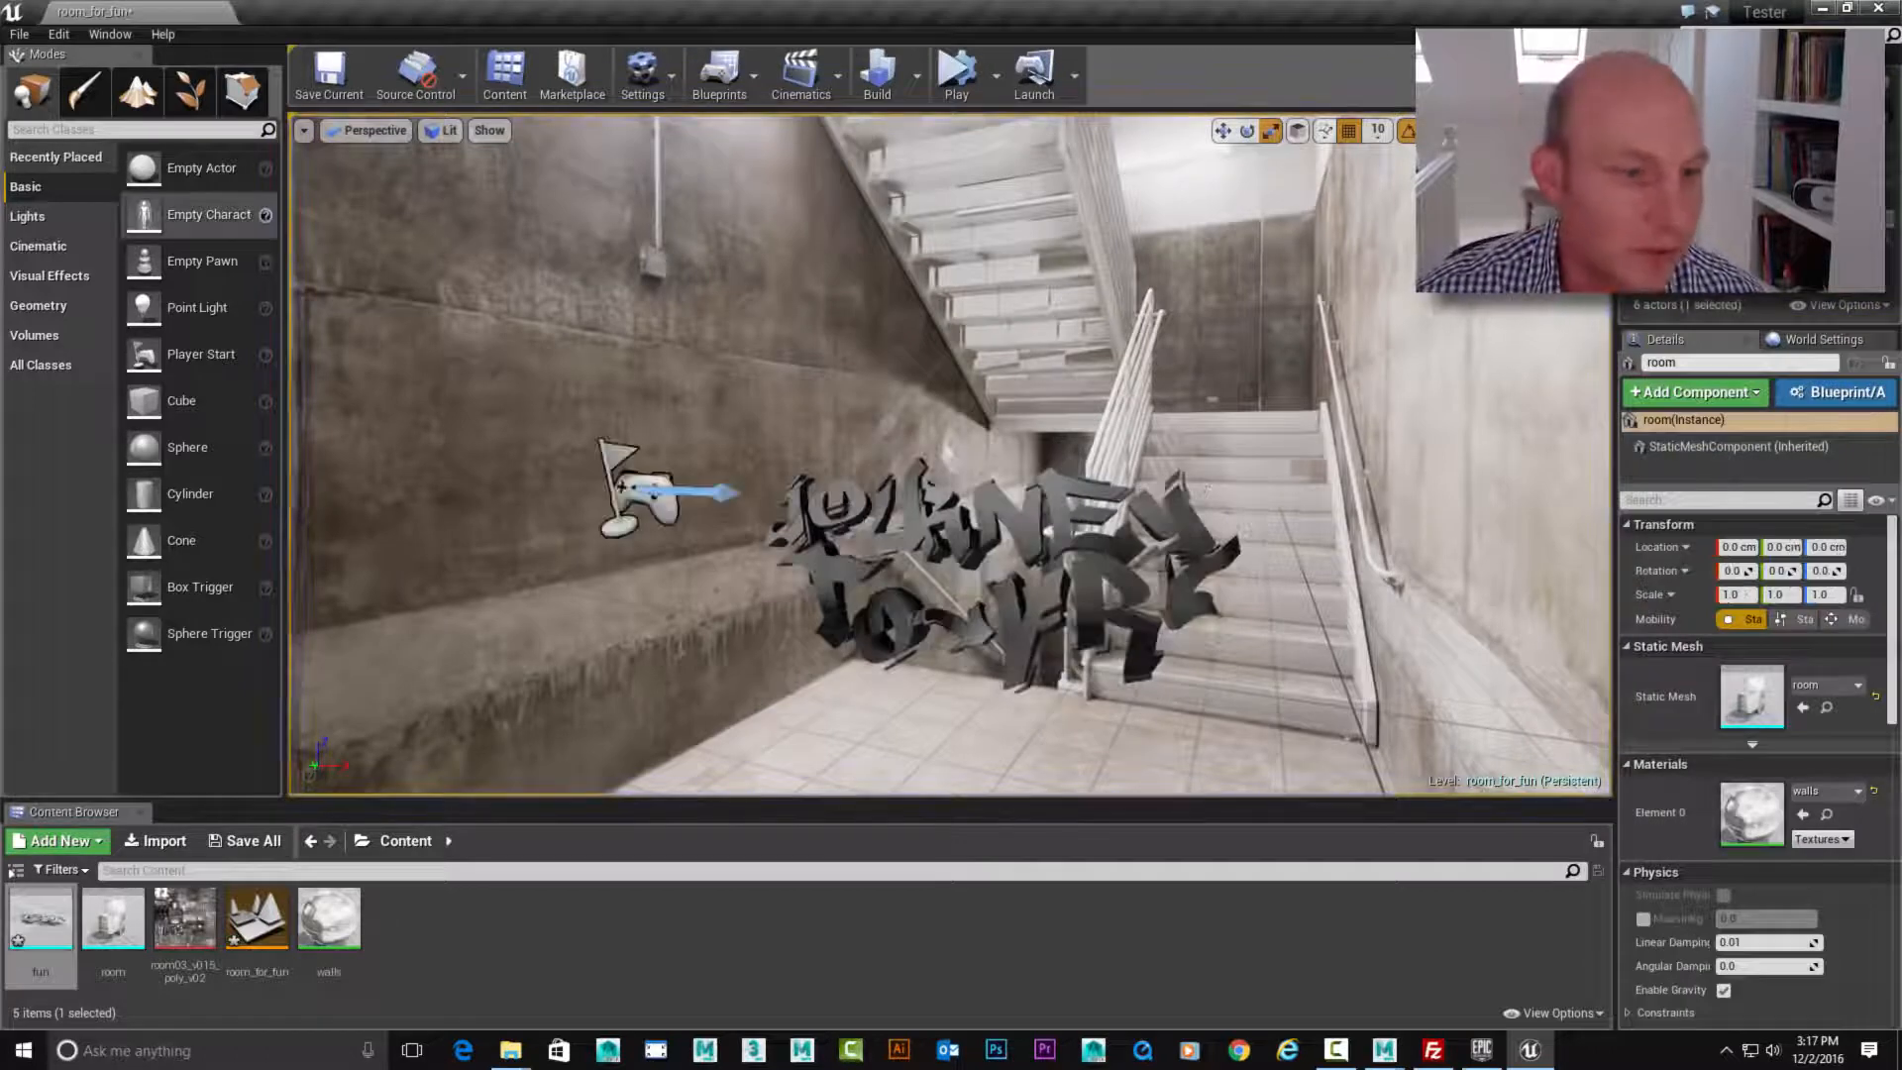
Import fun_logo_anim.fbx as a skeletal mesh with Import Mesh and Import Animations enabled, and close the message log.
{"action": "left_click", "coordinate": [555, 949]}
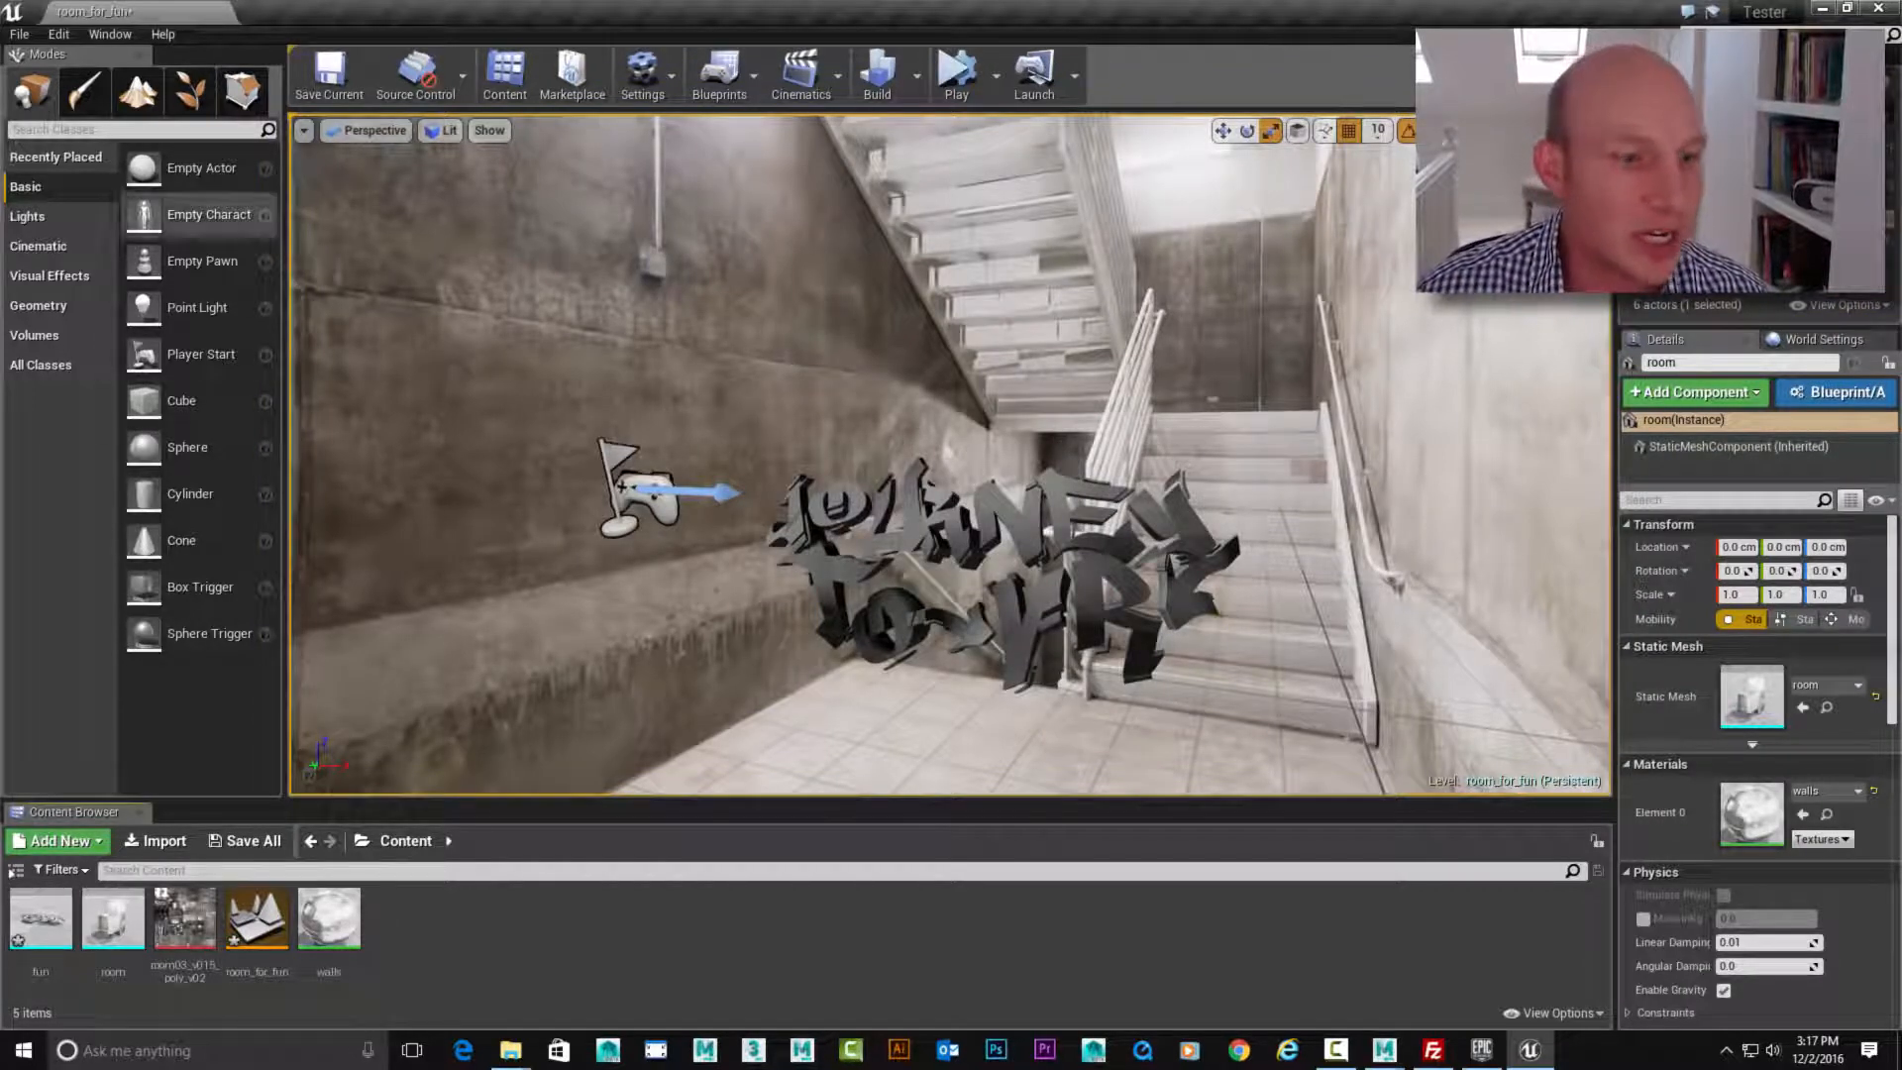
{"action": "left_click", "coordinate": [156, 840]}
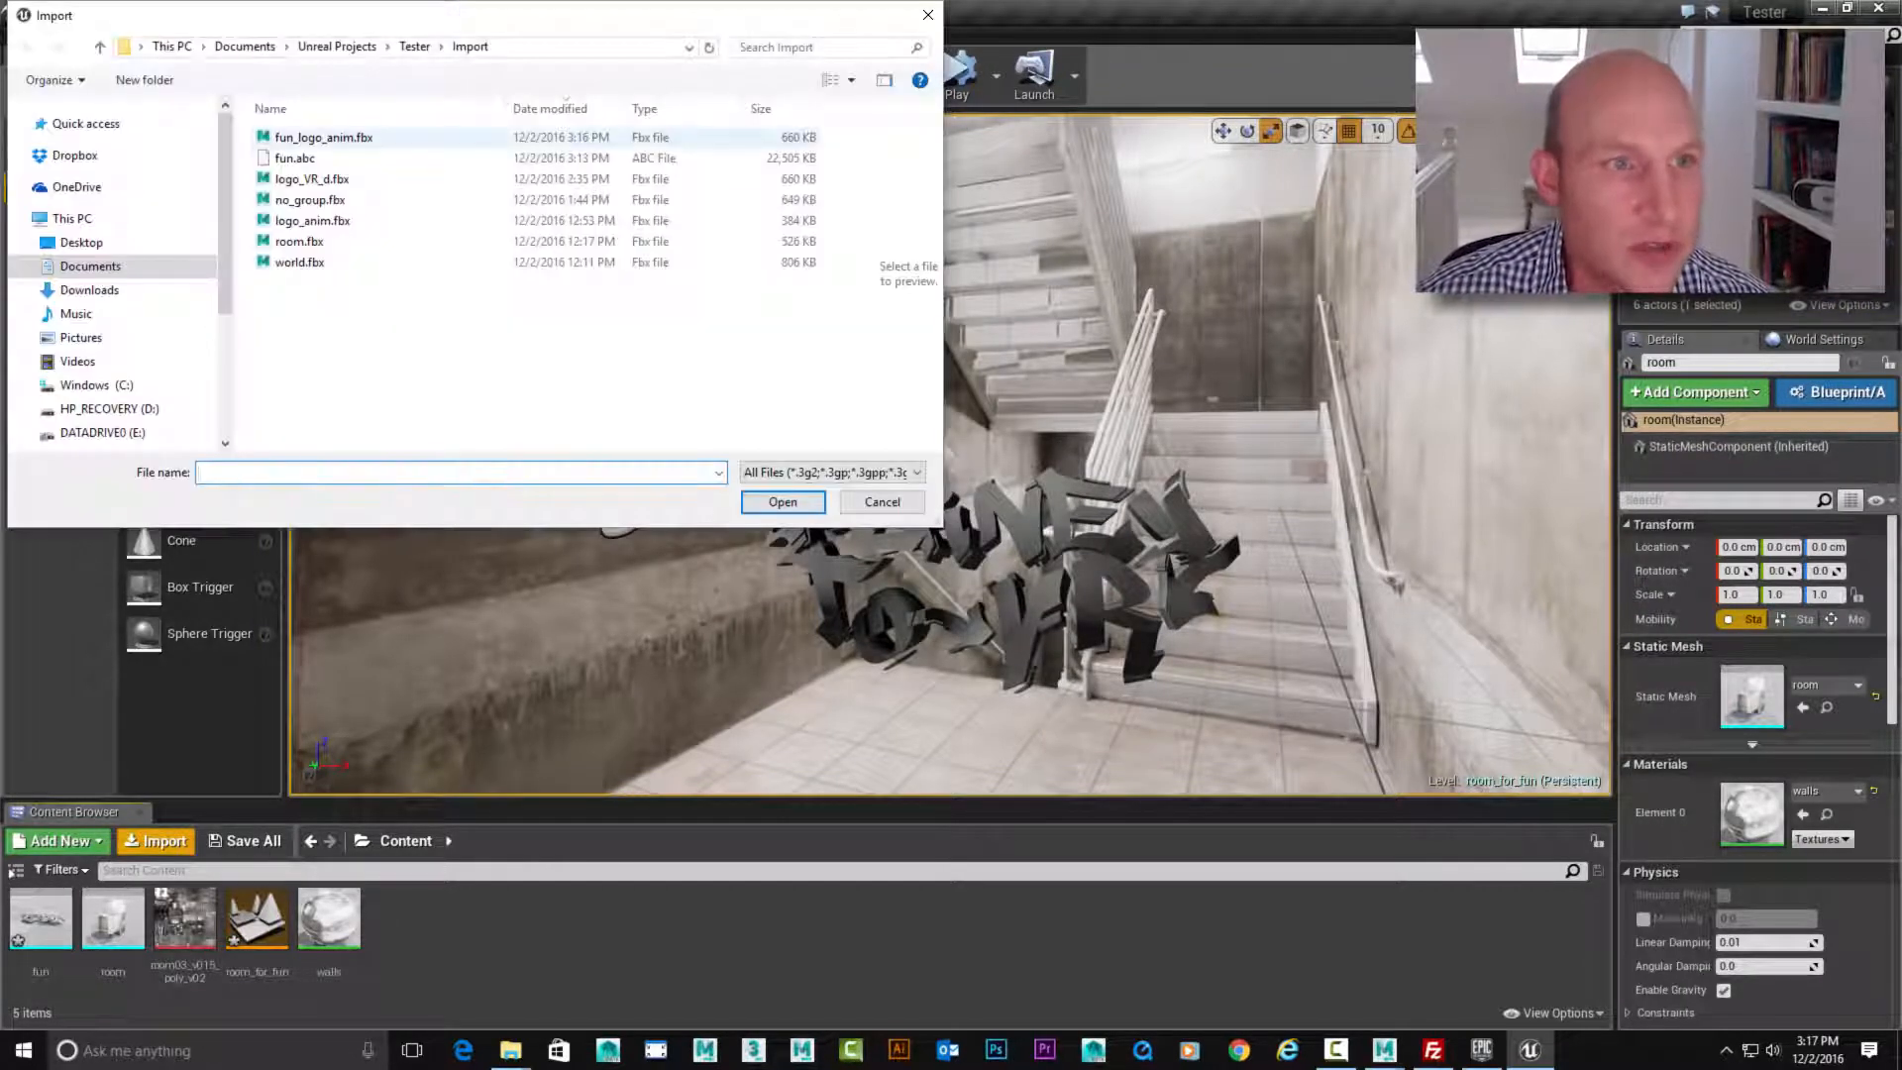
{"action": "left_click", "coordinate": [324, 137]}
{"action": "left_click", "coordinate": [783, 503]}
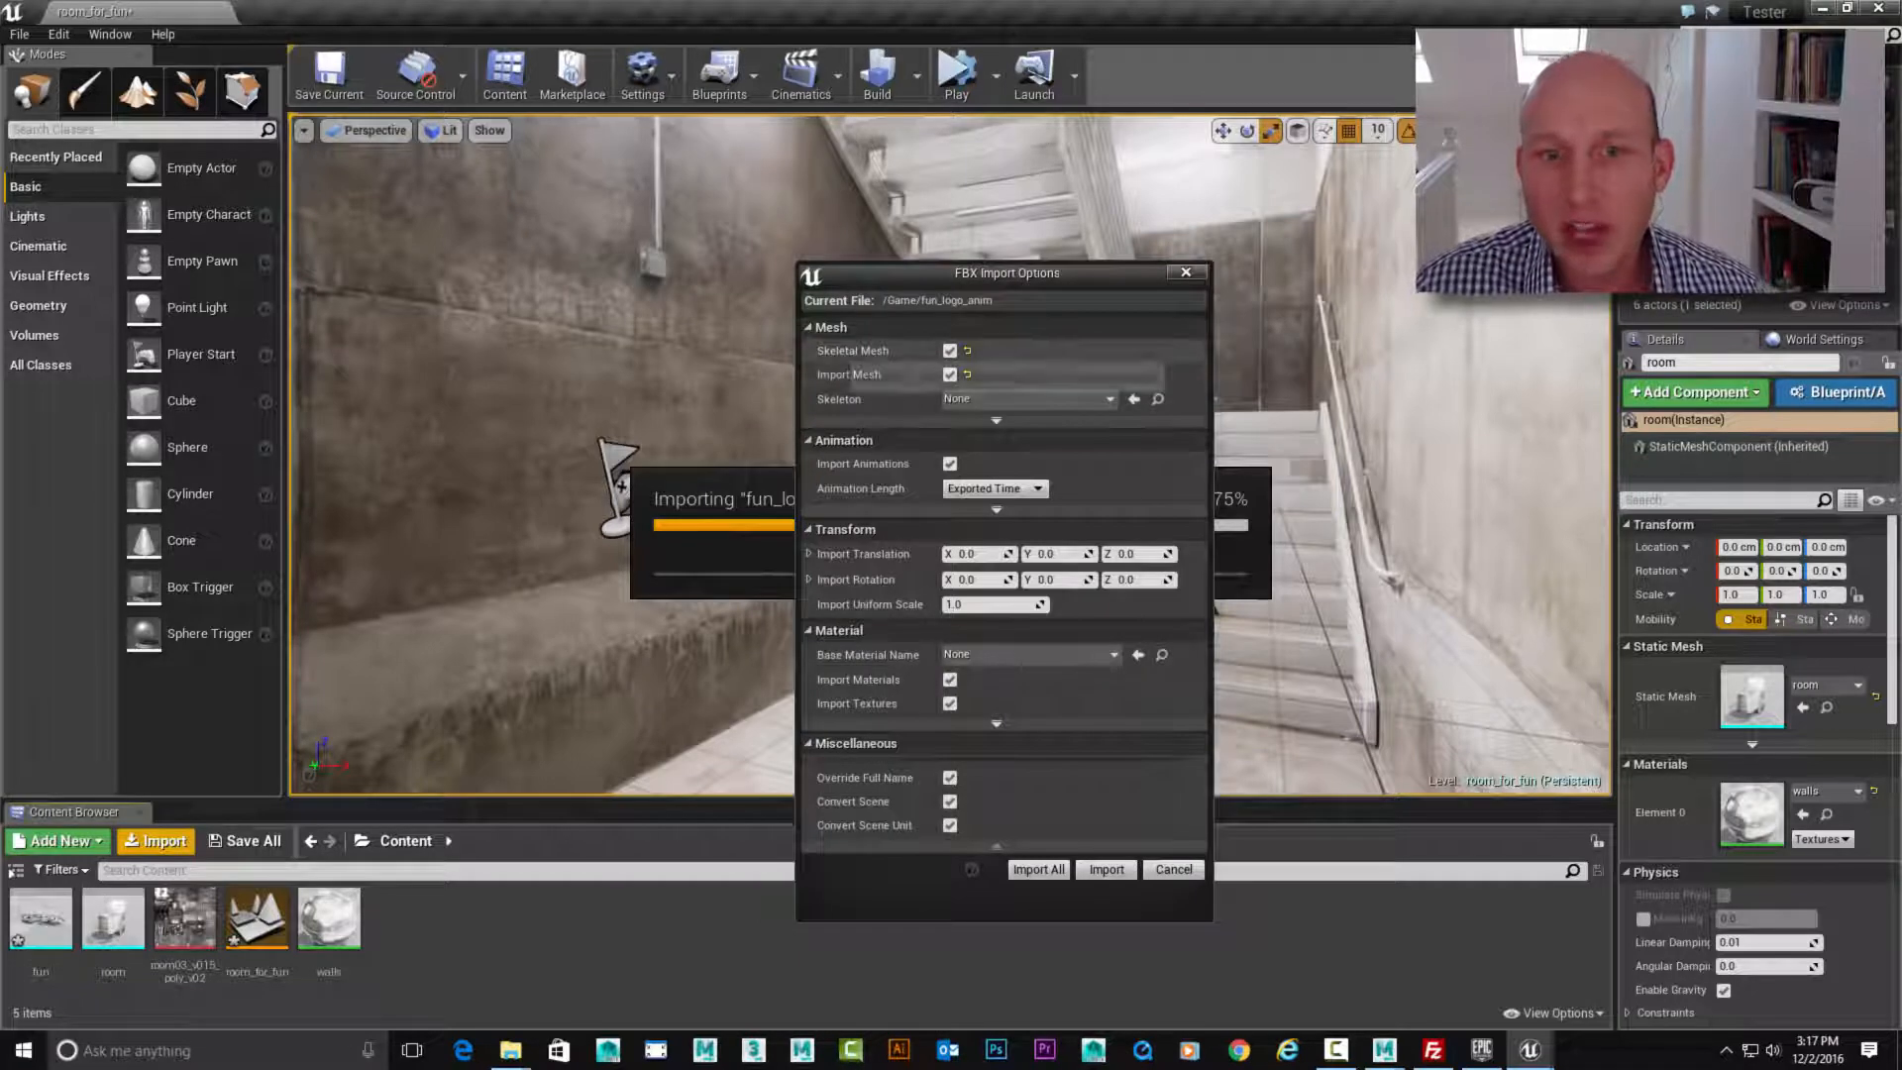
{"action": "left_click", "coordinate": [949, 350]}
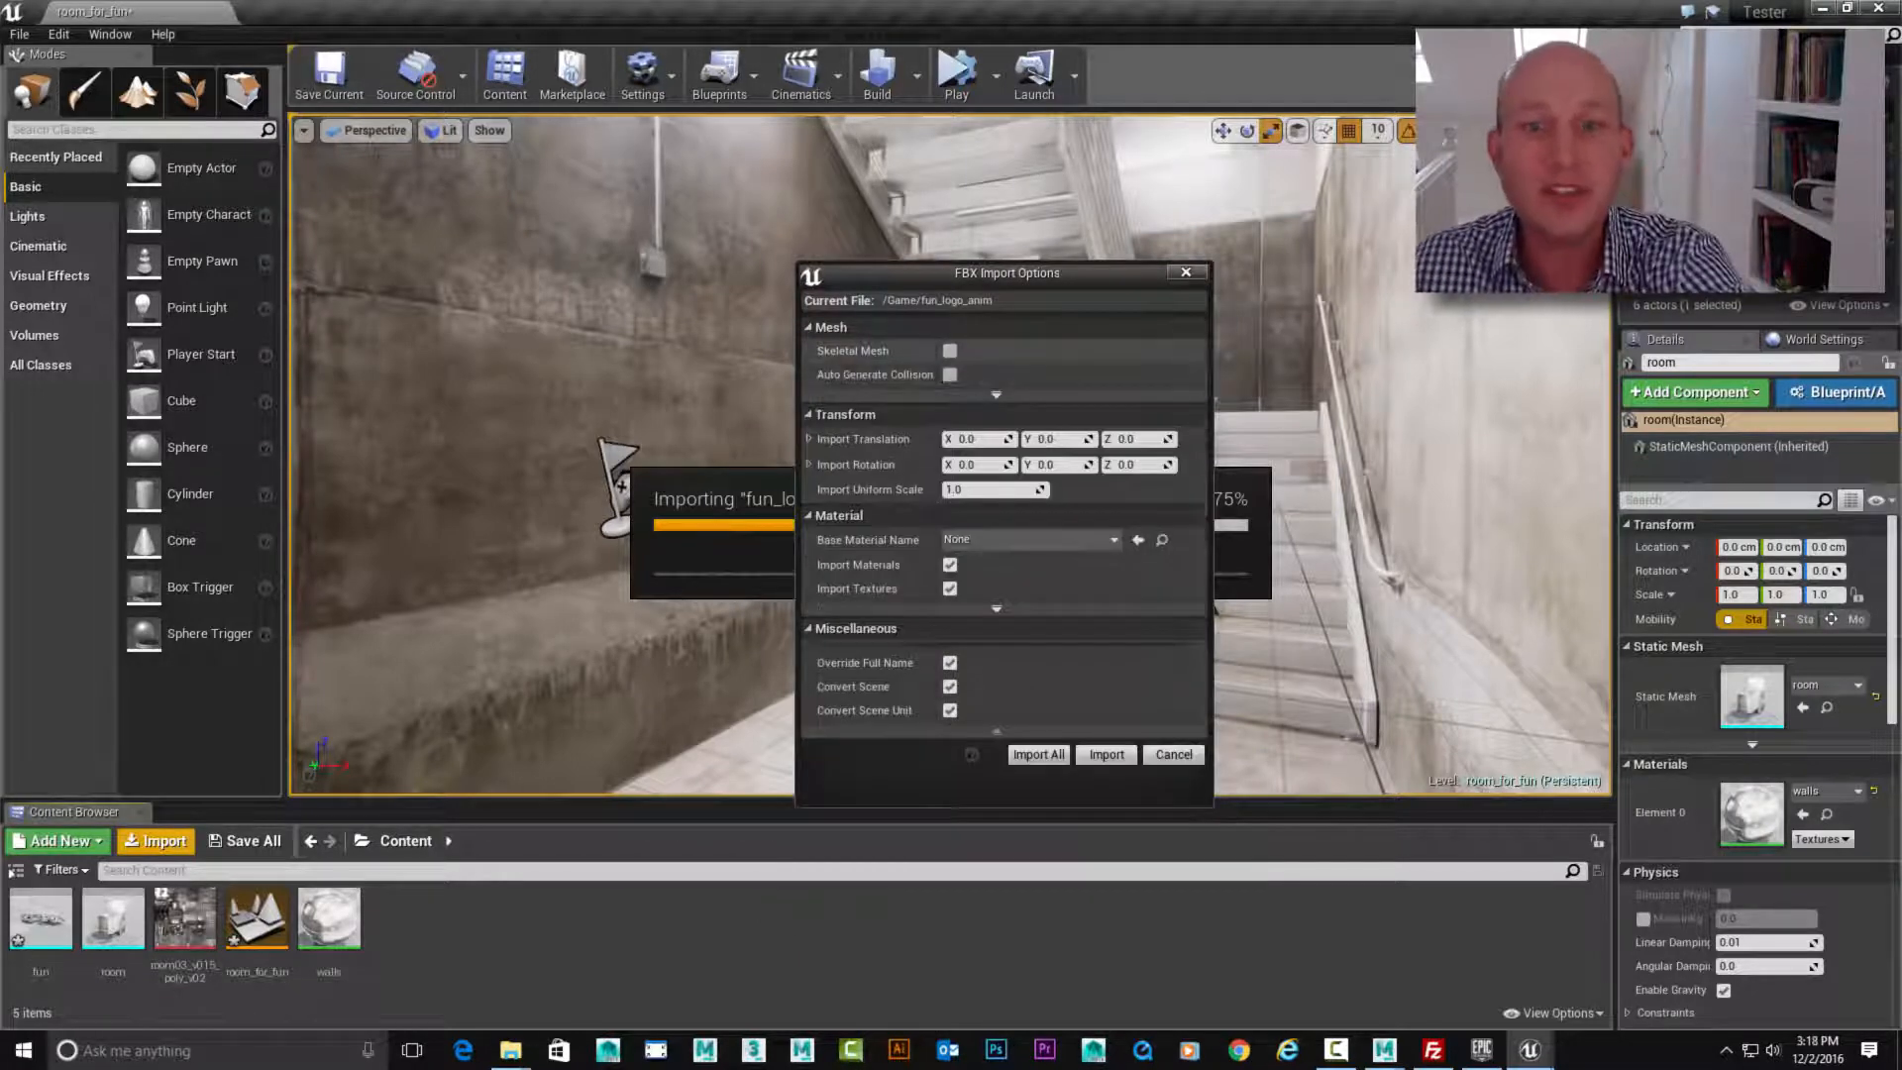
{"action": "left_click", "coordinate": [949, 351]}
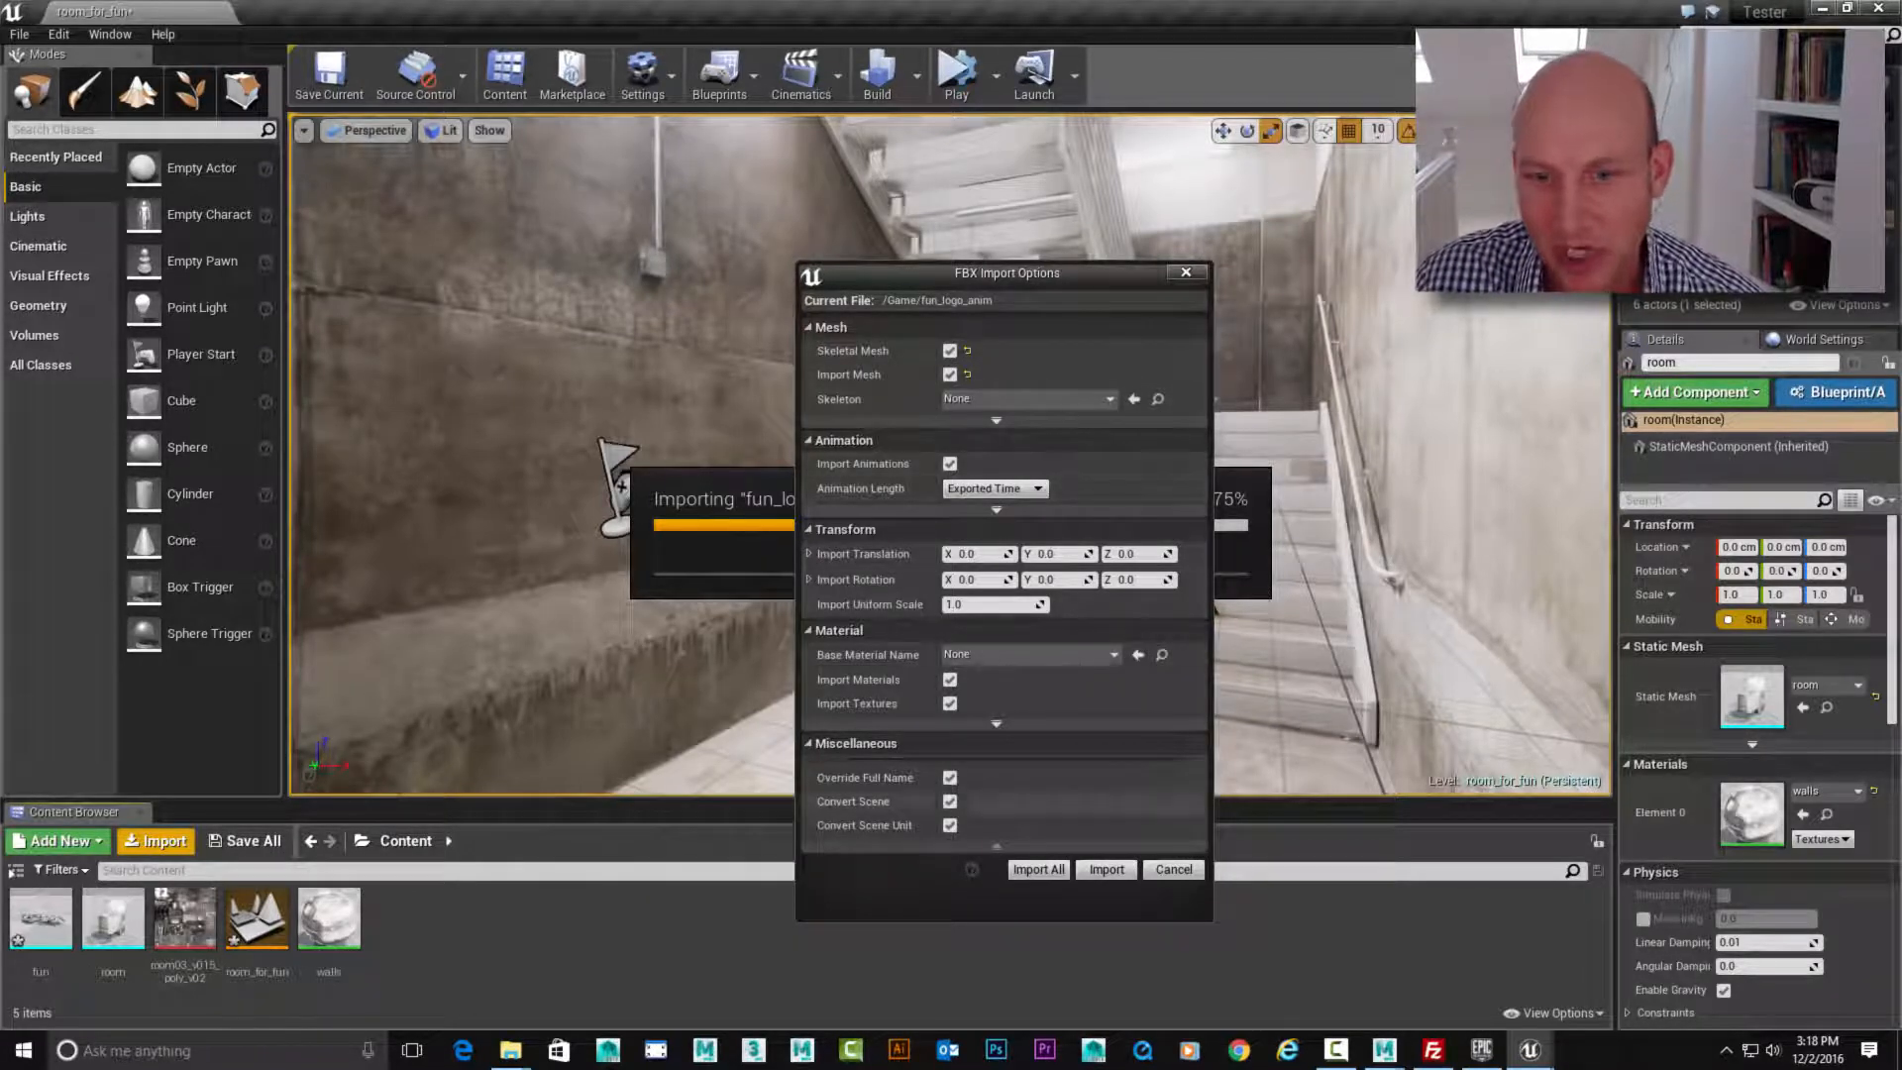
{"action": "left_click", "coordinate": [1106, 869]}
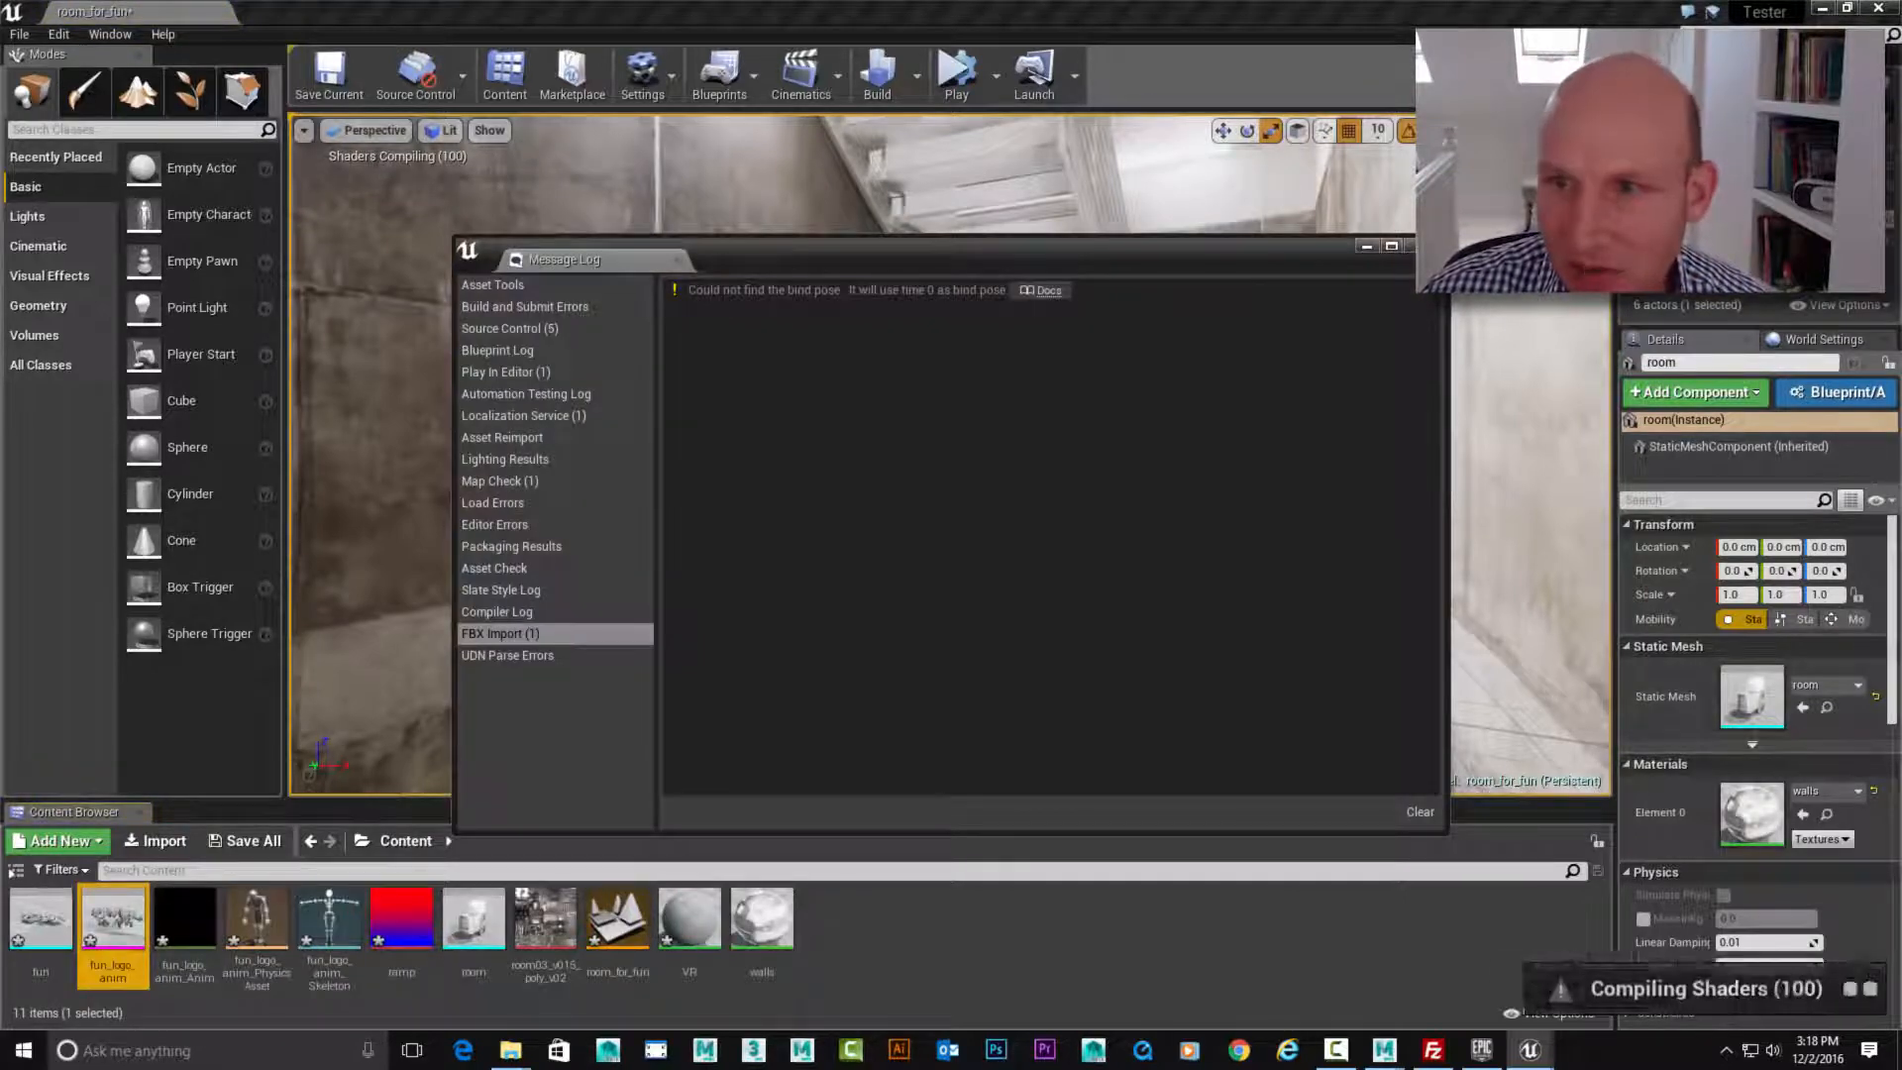
{"action": "left_click", "coordinate": [1424, 245]}
Place the fun_logo_anim_Anim animation sequence in the level and move it along X to sit above the grey Alembic lettering.
{"action": "right_click_drag", "start_coordinate": [990, 475], "coordinate": [1070, 574]}
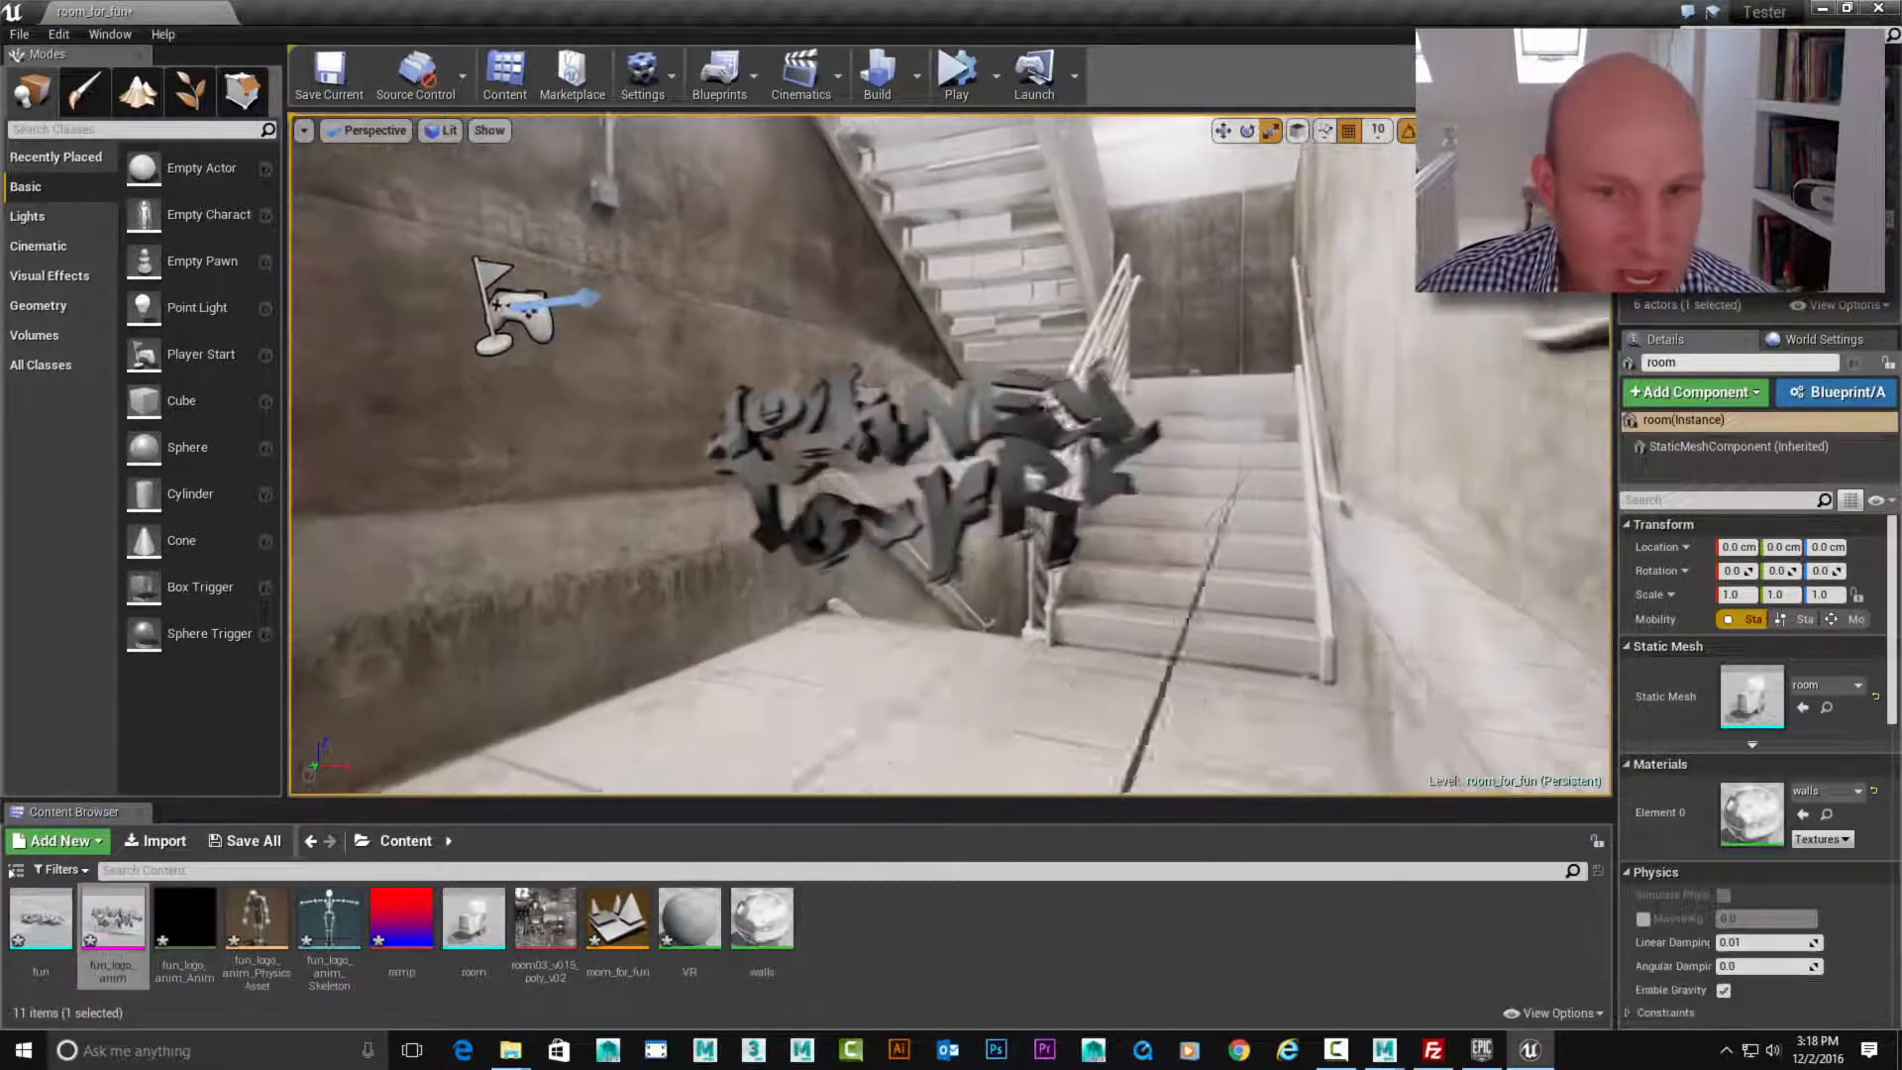
{"action": "middle_click_drag", "start_coordinate": [951, 456], "coordinate": [985, 505], "text": "alt"}
{"action": "mouse_move", "coordinate": [985, 505]}
{"action": "right_mouse_down", "text": "alt"}
{"action": "mouse_move", "coordinate": [1069, 505]}
{"action": "mouse_move", "coordinate": [986, 505]}
{"action": "right_mouse_up", "text": "alt"}
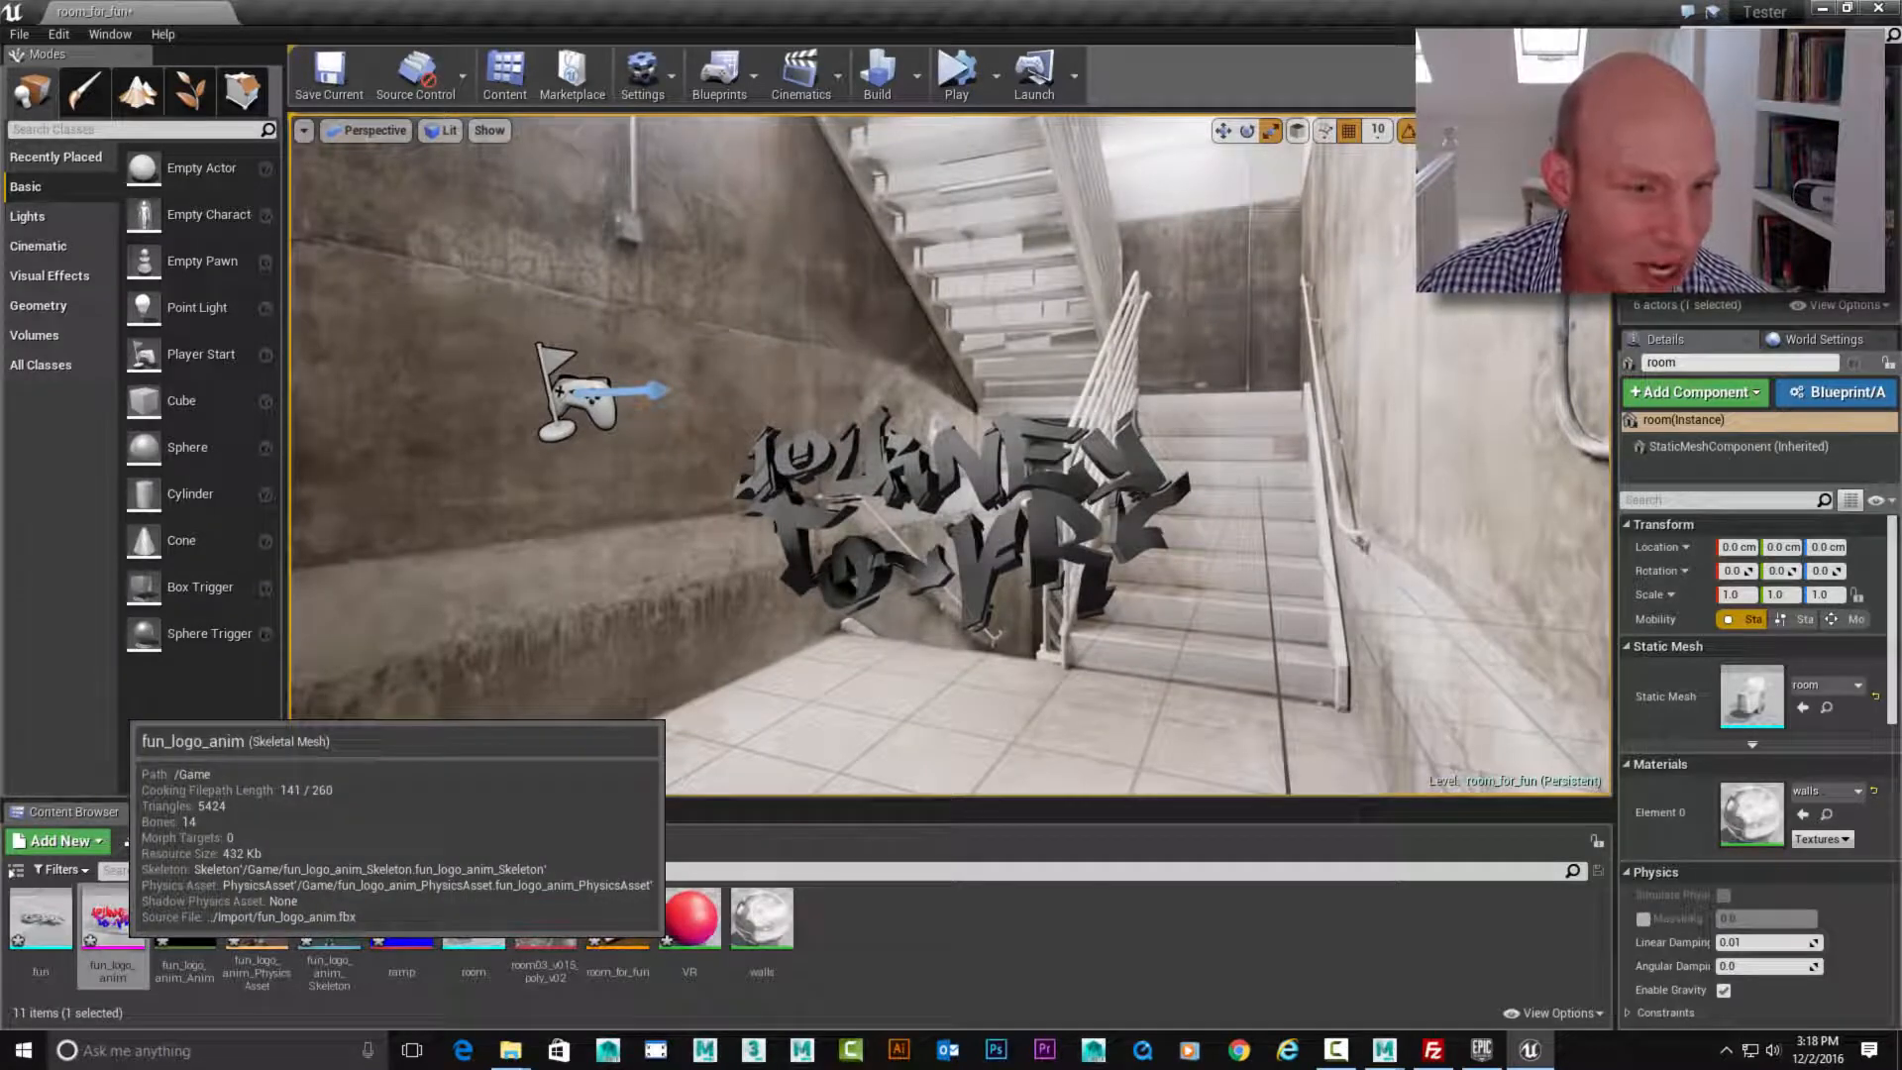
{"action": "left_click", "coordinate": [182, 934]}
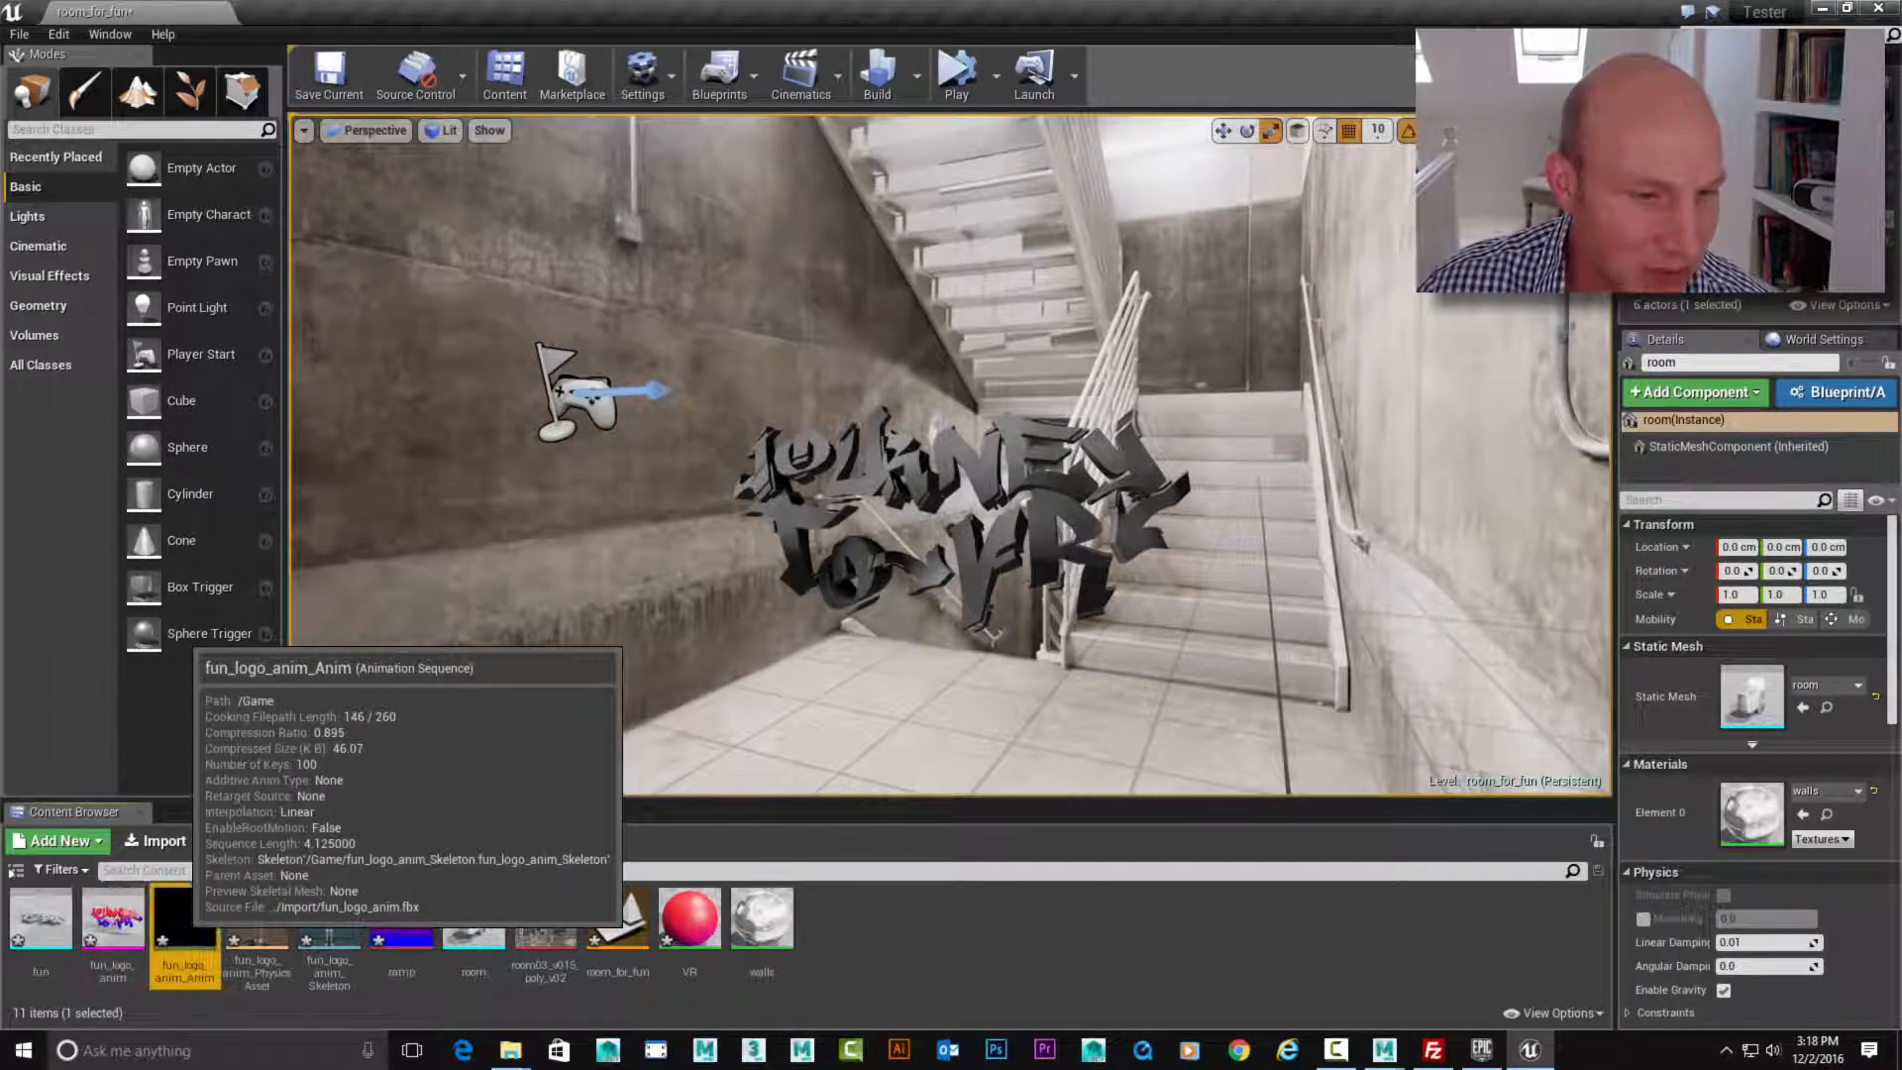
{"action": "left_click_drag", "start_coordinate": [182, 934], "coordinate": [700, 327]}
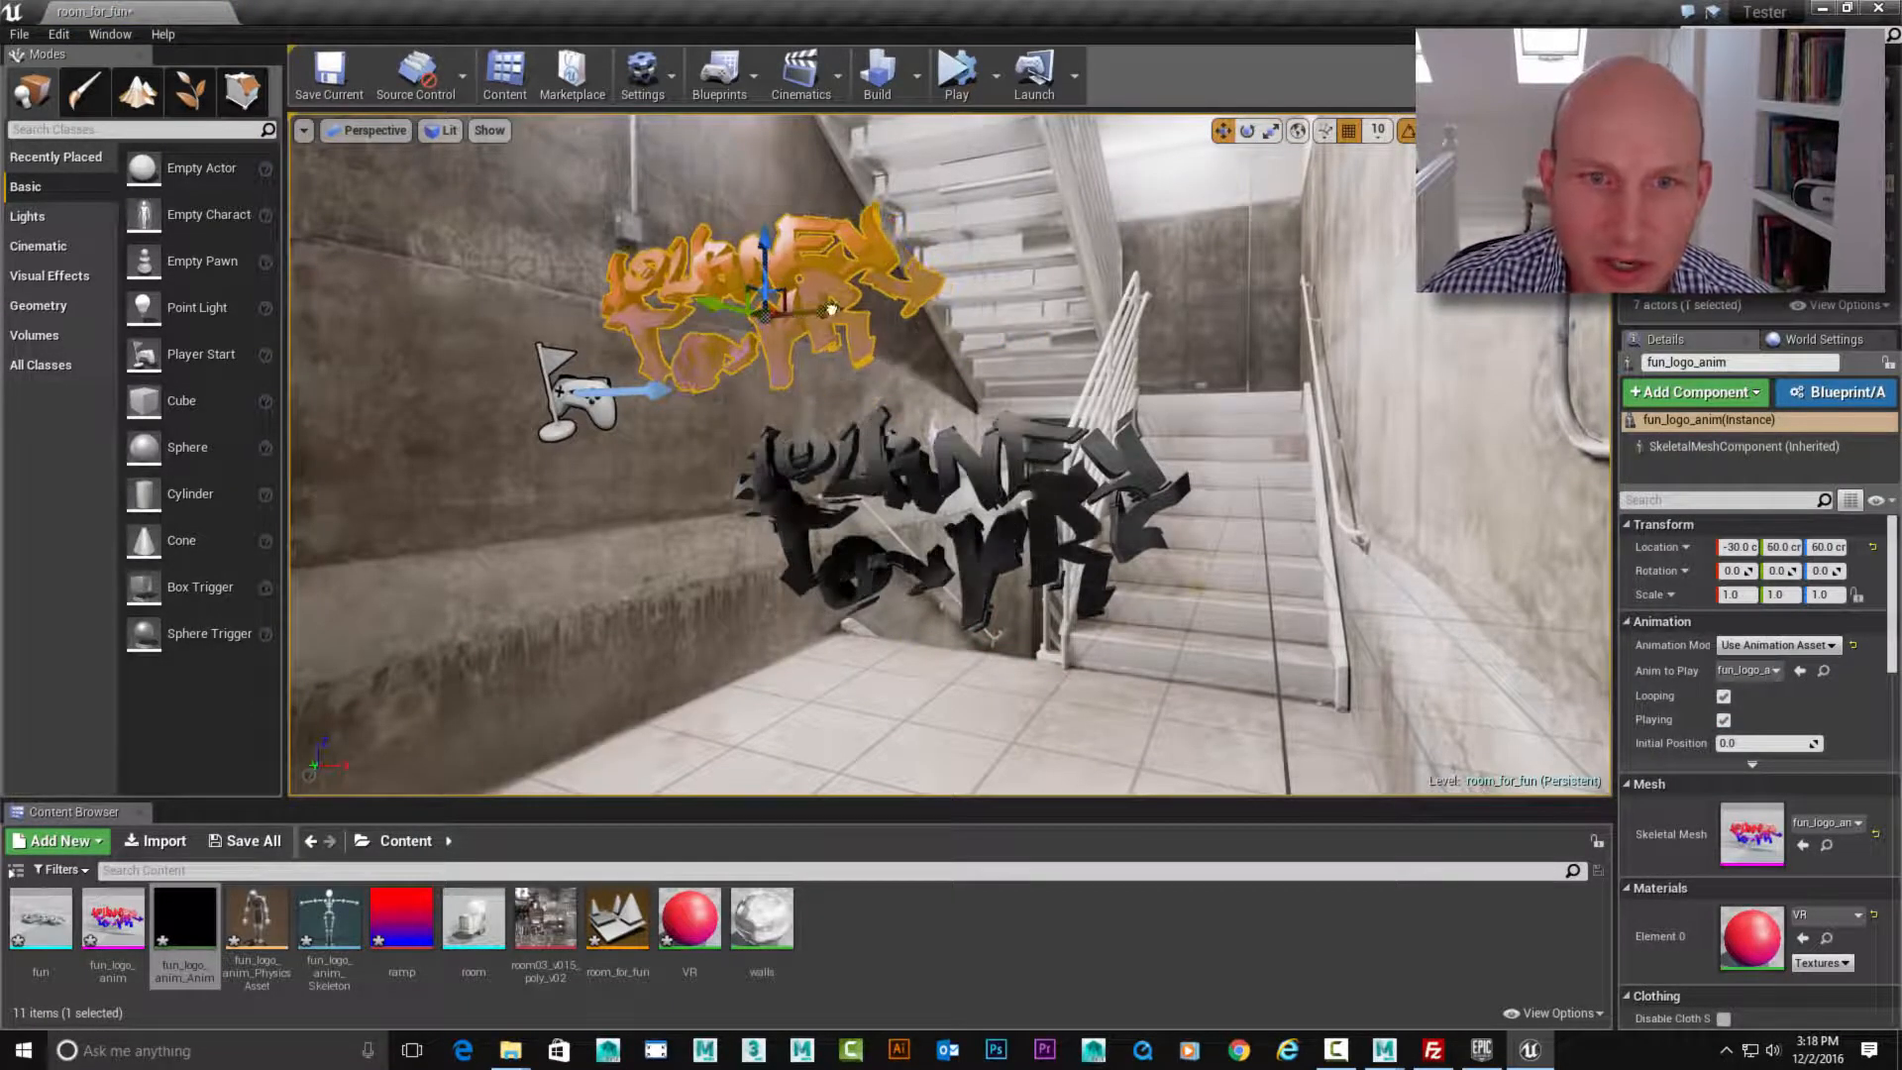
{"action": "left_click_drag", "start_coordinate": [830, 309], "coordinate": [983, 300]}
{"action": "left_click", "coordinate": [1189, 317]}
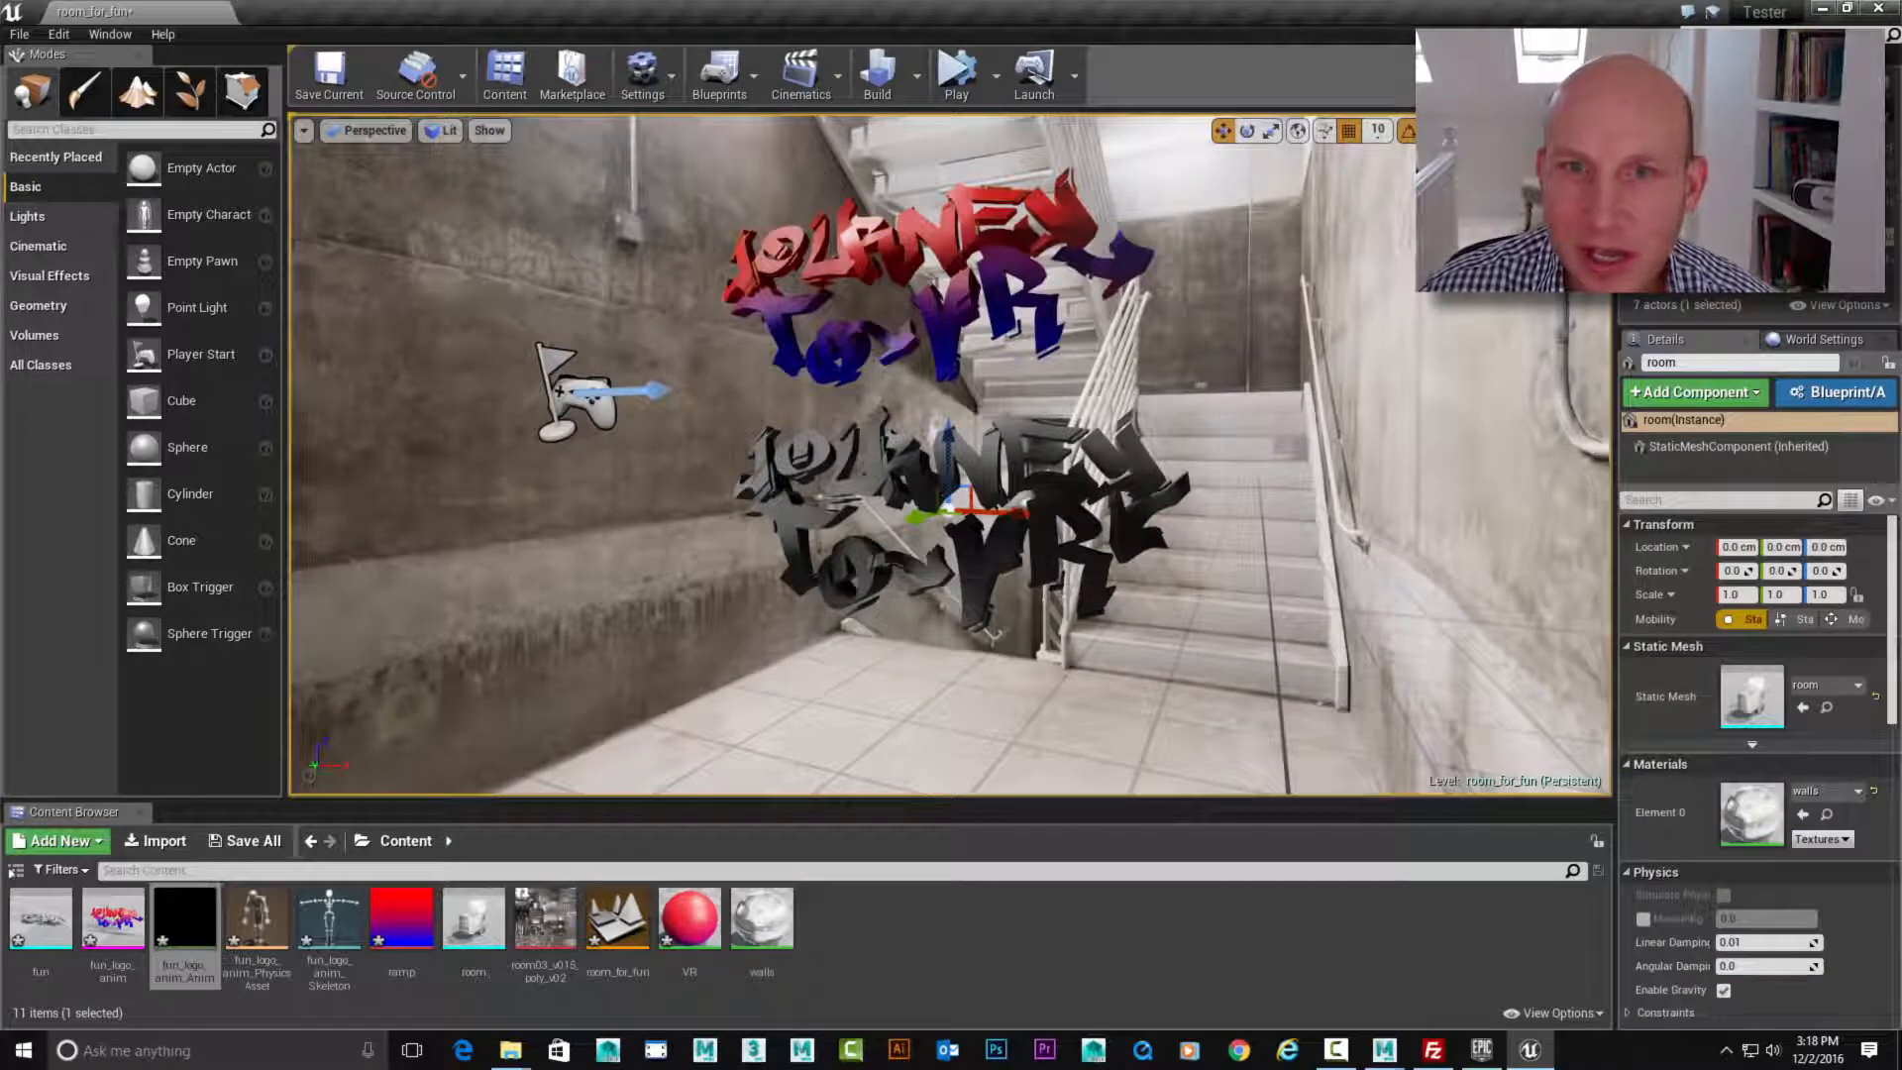
Simulate the level to compare the coloured FBX lettering's animation with the grey Alembic lettering's.
{"action": "left_click", "coordinate": [956, 75]}
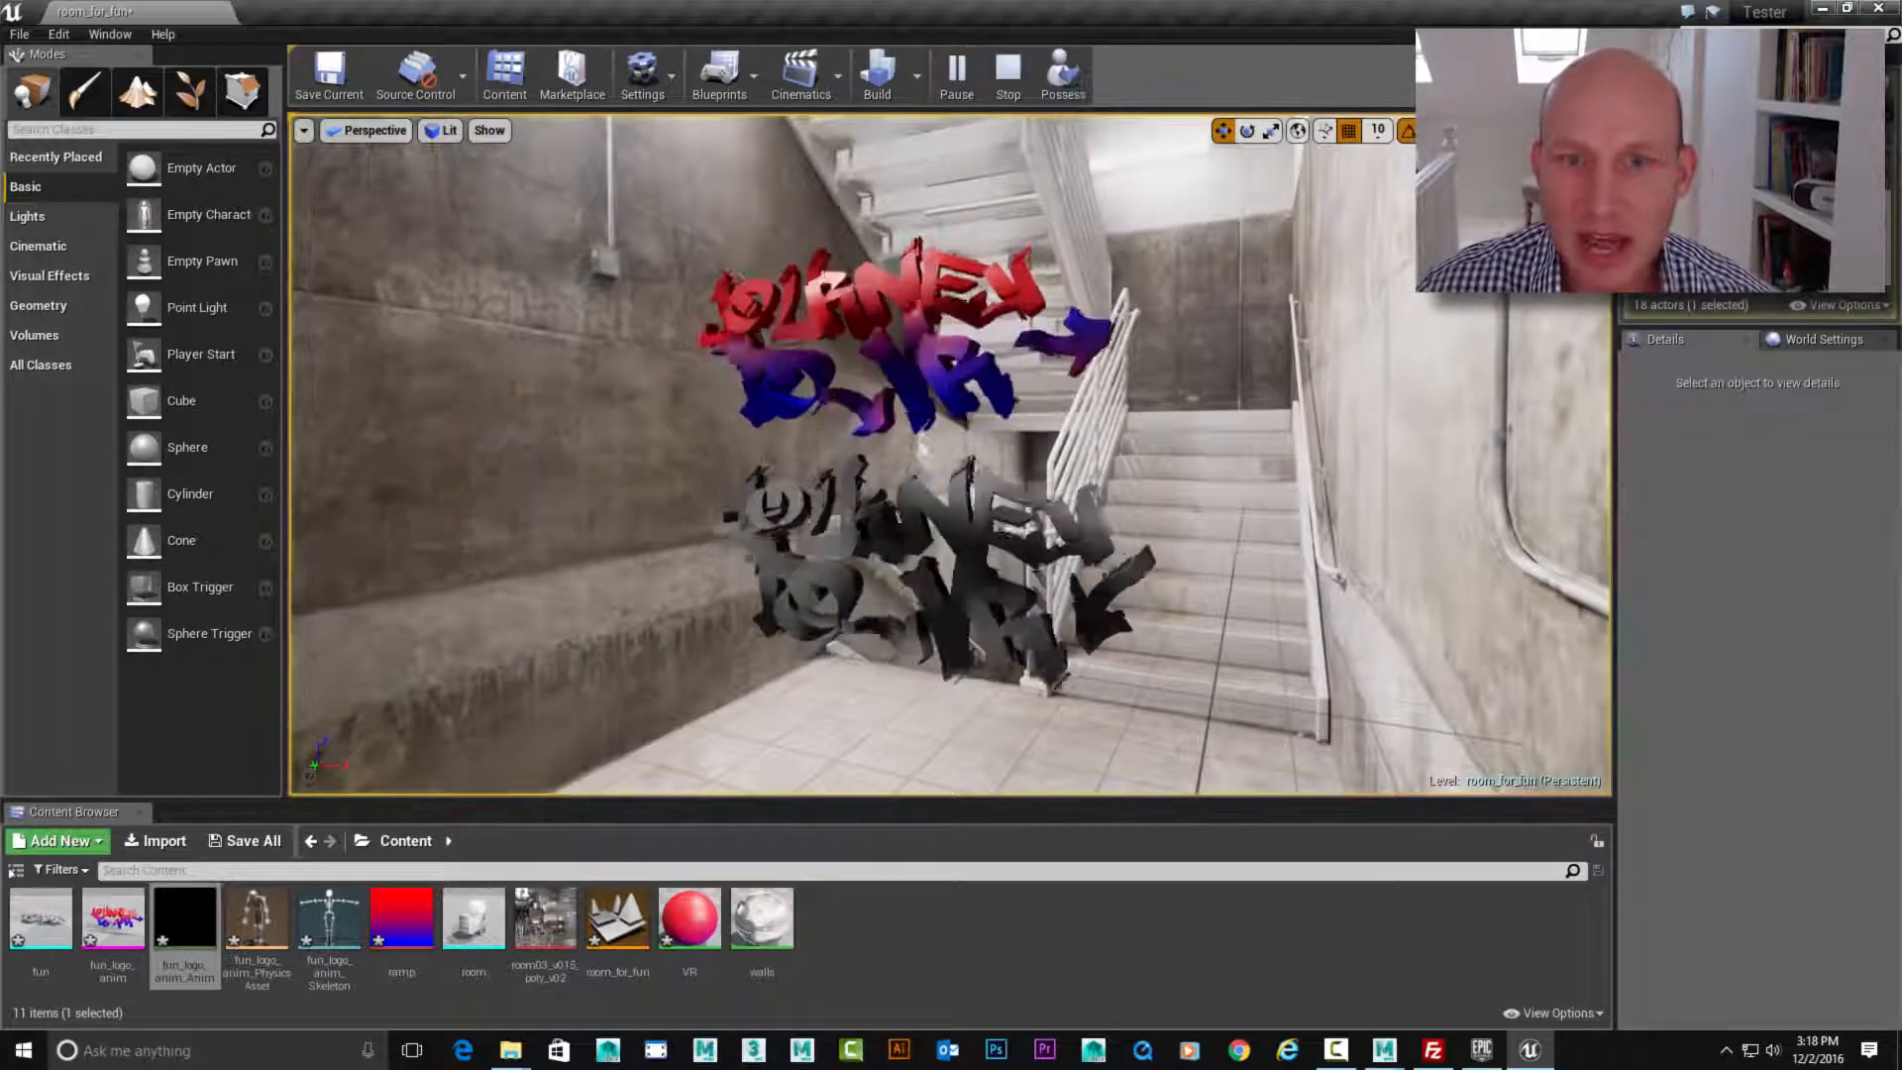
{"action": "mouse_move", "coordinate": [950, 455]}
{"action": "right_mouse_down"}
{"action": "mouse_move", "coordinate": [852, 555]}
{"action": "mouse_move", "coordinate": [971, 446]}
{"action": "right_mouse_up"}
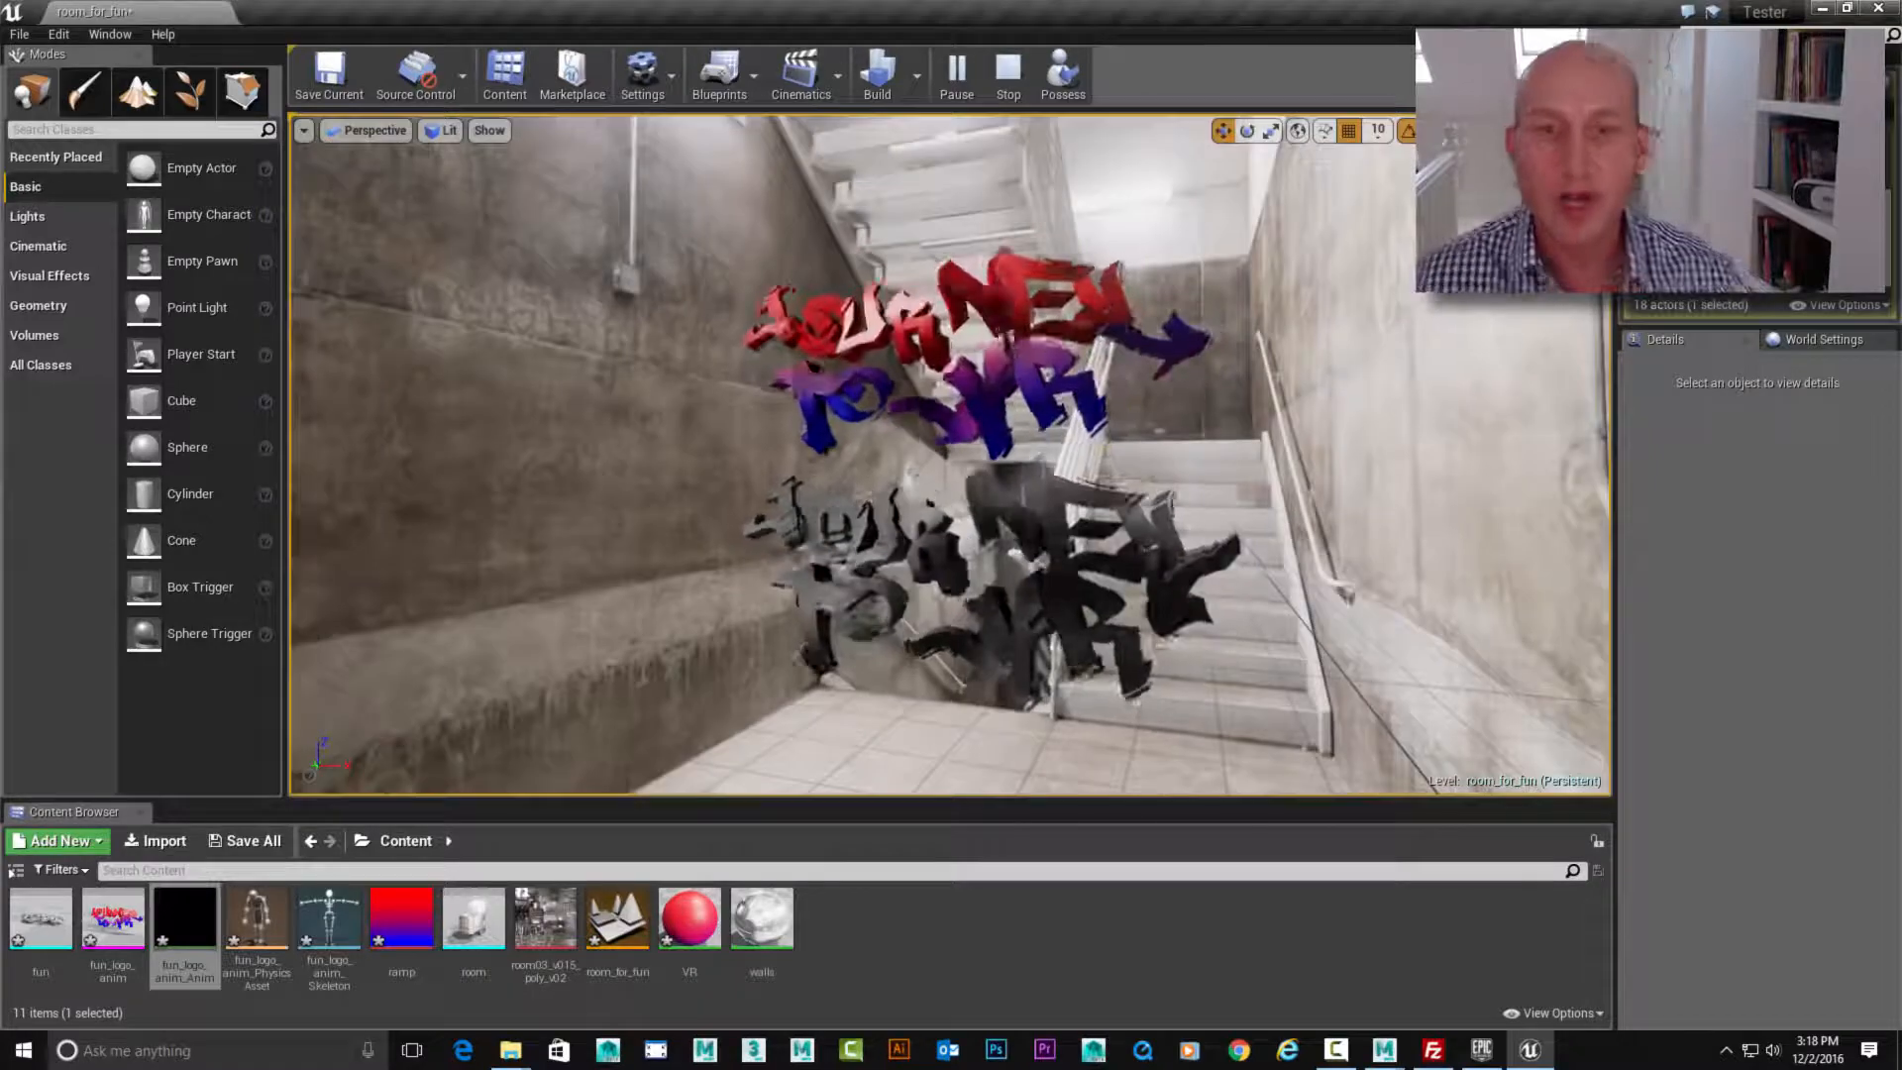